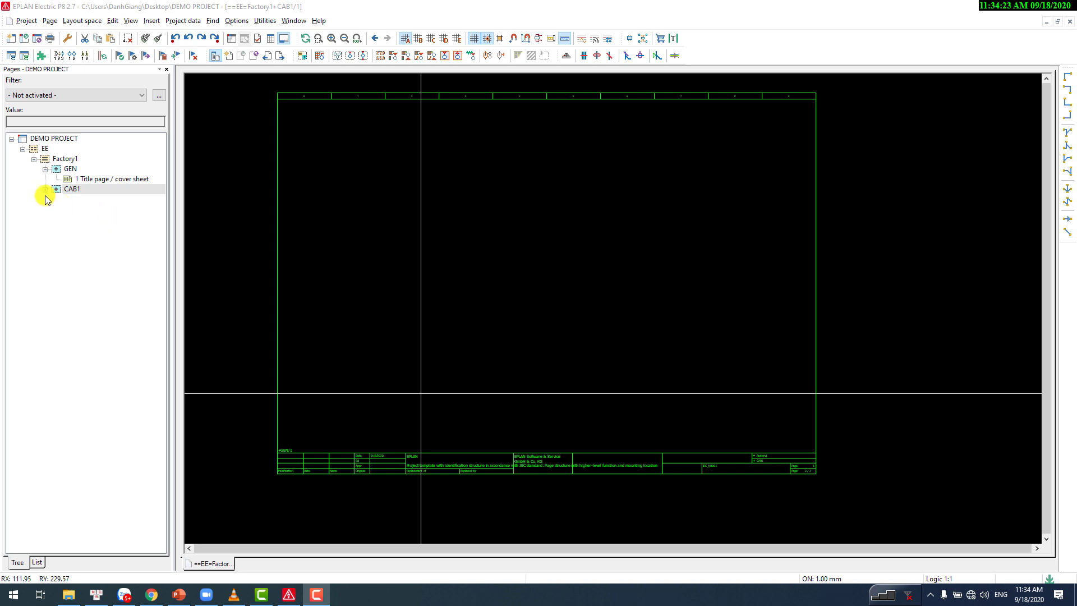
Step: Delete pages 2 to 9 under mounting location CAB1, keeping only page 1
{"action": "left_click", "coordinate": [45, 190]}
{"action": "left_click_drag", "start_coordinate": [63, 201], "coordinate": [80, 291]}
{"action": "left_click", "coordinate": [45, 189]}
{"action": "left_click", "coordinate": [45, 190]}
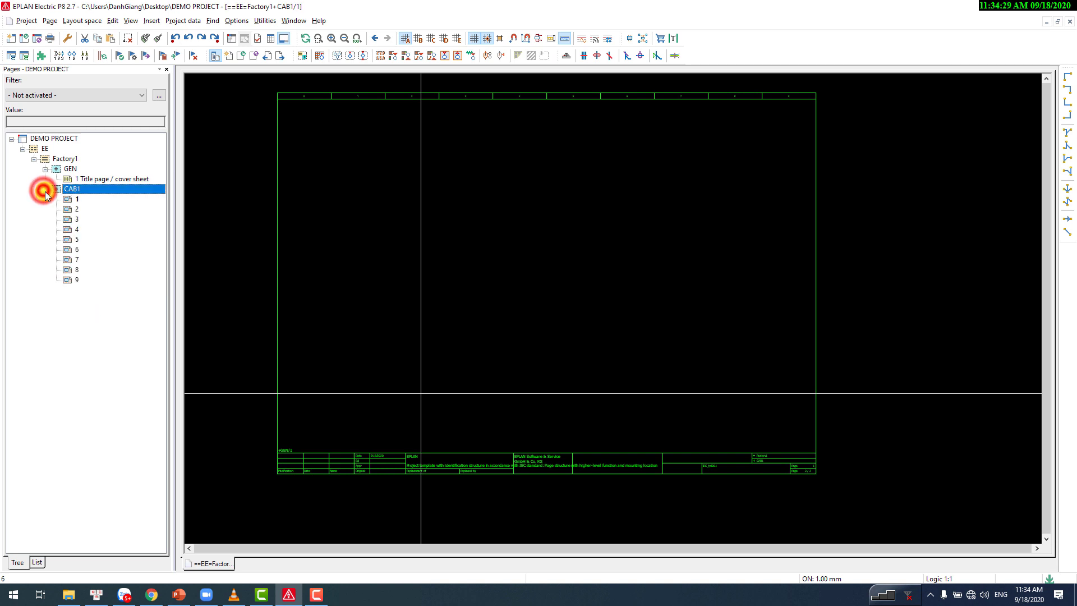
{"action": "left_click", "coordinate": [80, 291]}
{"action": "left_click", "coordinate": [72, 209]}
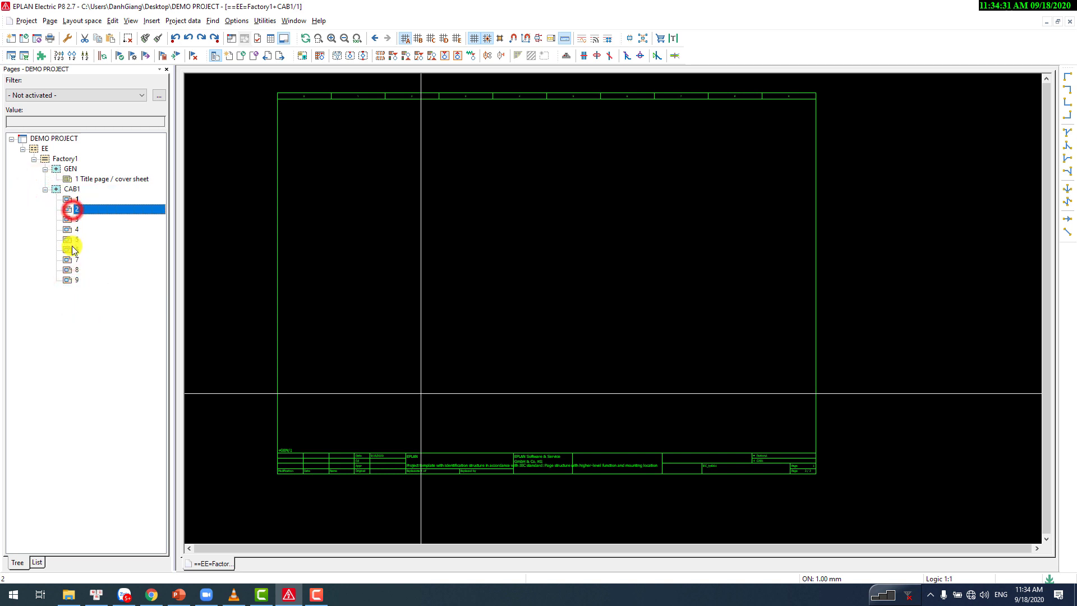
{"action": "left_click", "coordinate": [50, 206]}
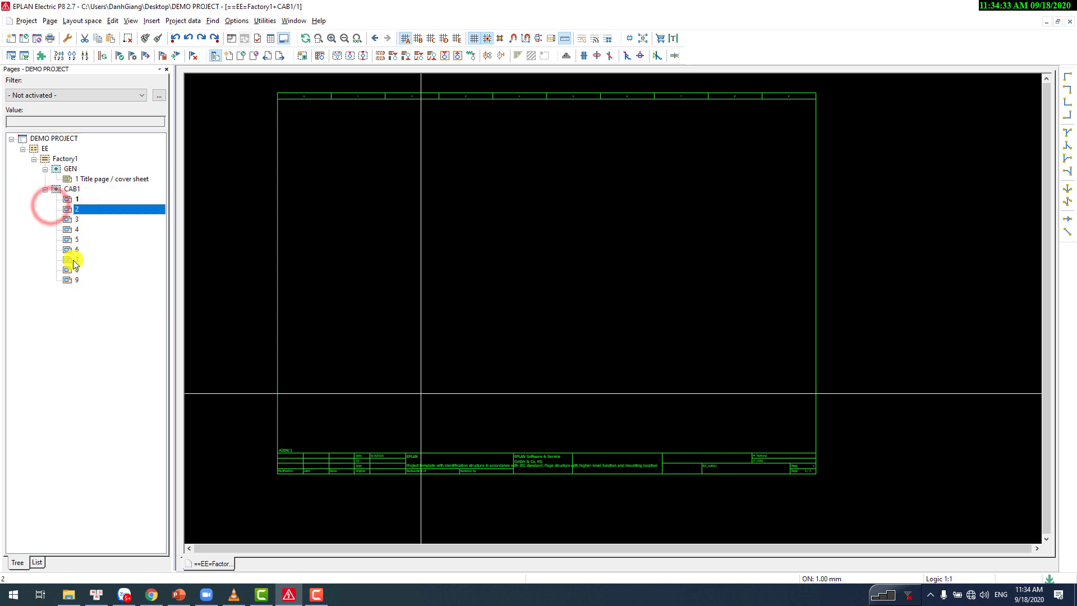
{"action": "left_click", "coordinate": [73, 279], "text": "shift"}
{"action": "right_click", "coordinate": [82, 230]}
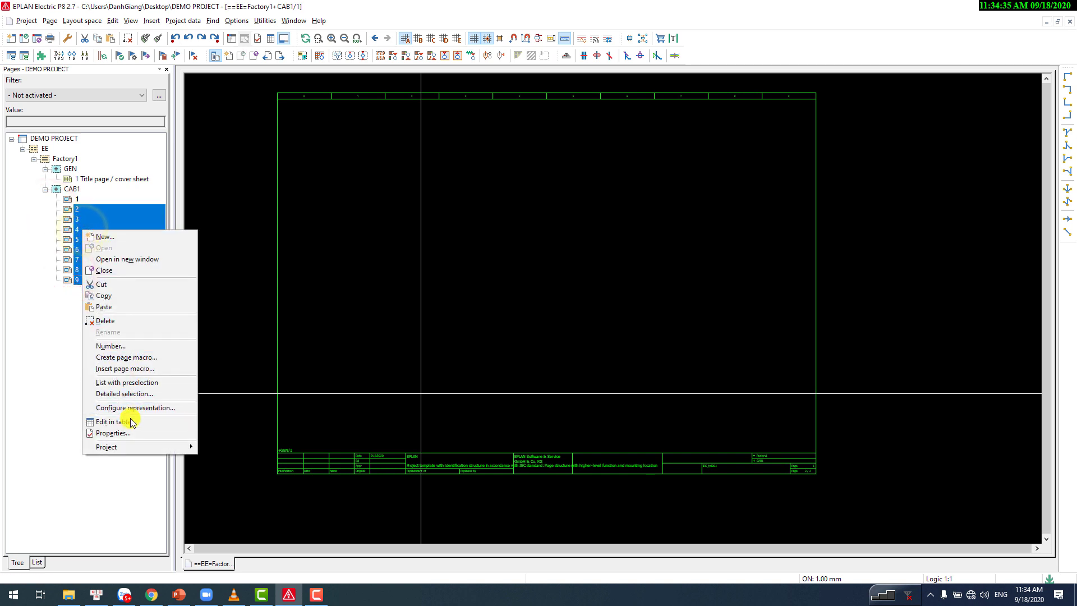
{"action": "left_click", "coordinate": [105, 320]}
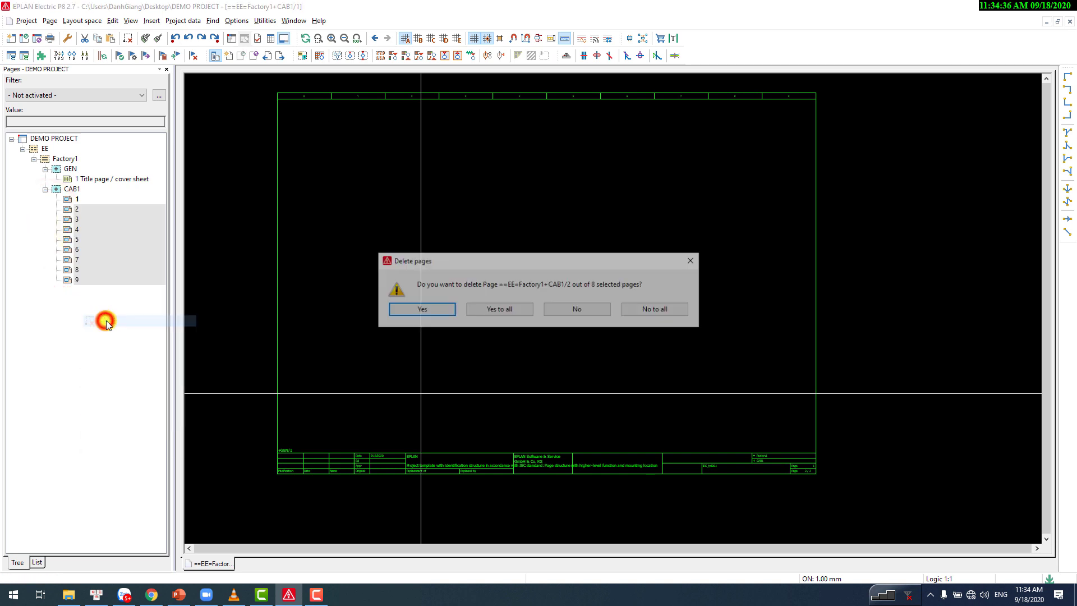
{"action": "left_click", "coordinate": [493, 310]}
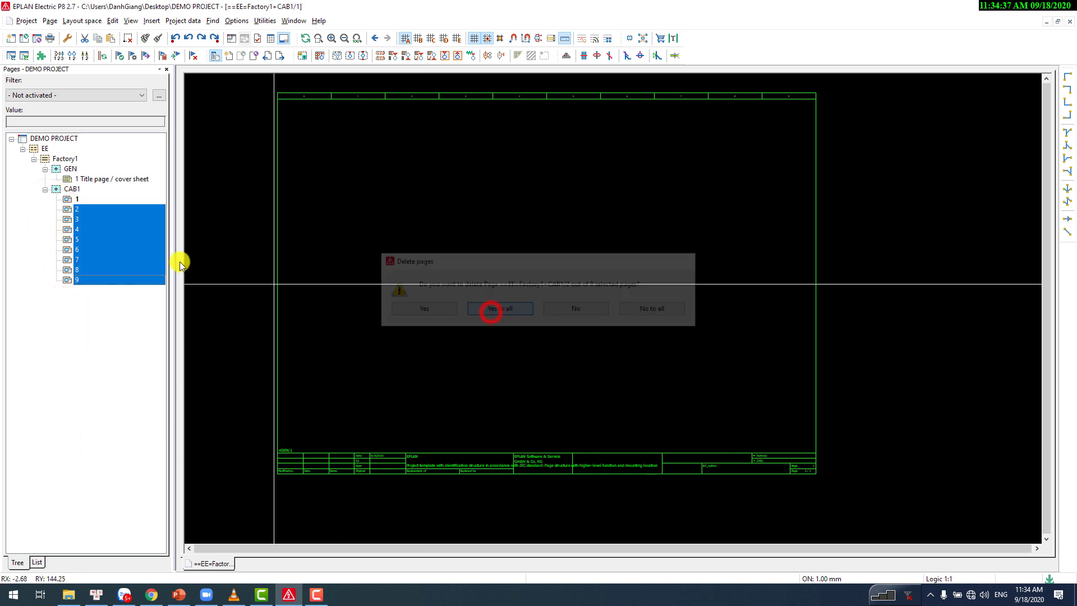
Step: Give the functional assignment EE the structure description "Electrical Engineering" in the project's structure identifiers
{"action": "left_click", "coordinate": [99, 200]}
{"action": "left_click", "coordinate": [183, 21]}
{"action": "left_click", "coordinate": [192, 45]}
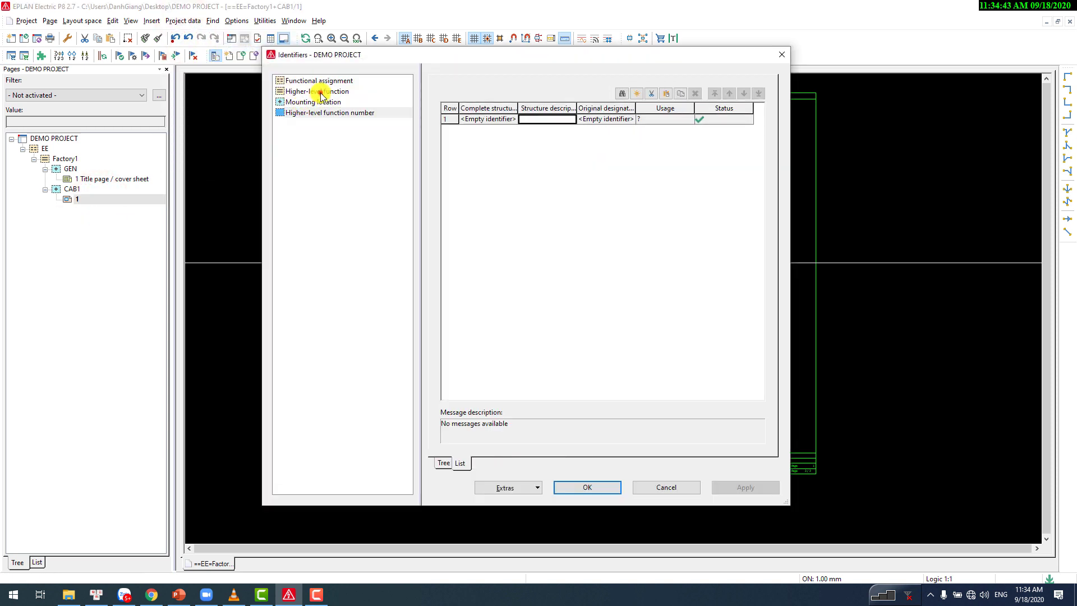
{"action": "left_click", "coordinate": [314, 91]}
{"action": "left_click", "coordinate": [329, 81]}
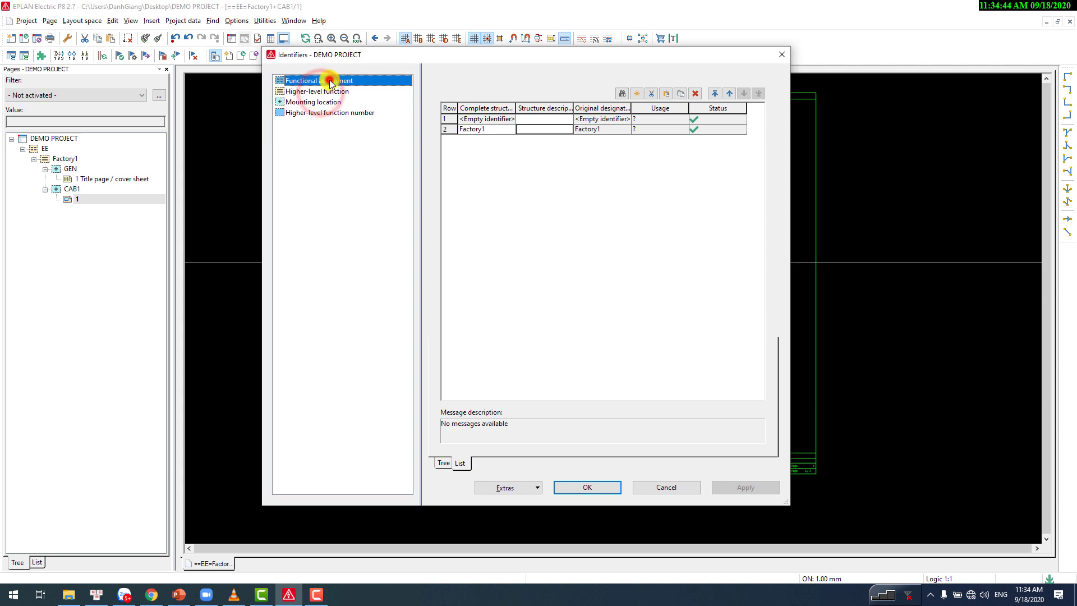
{"action": "left_click", "coordinate": [546, 131]}
{"action": "type", "text": "E"}
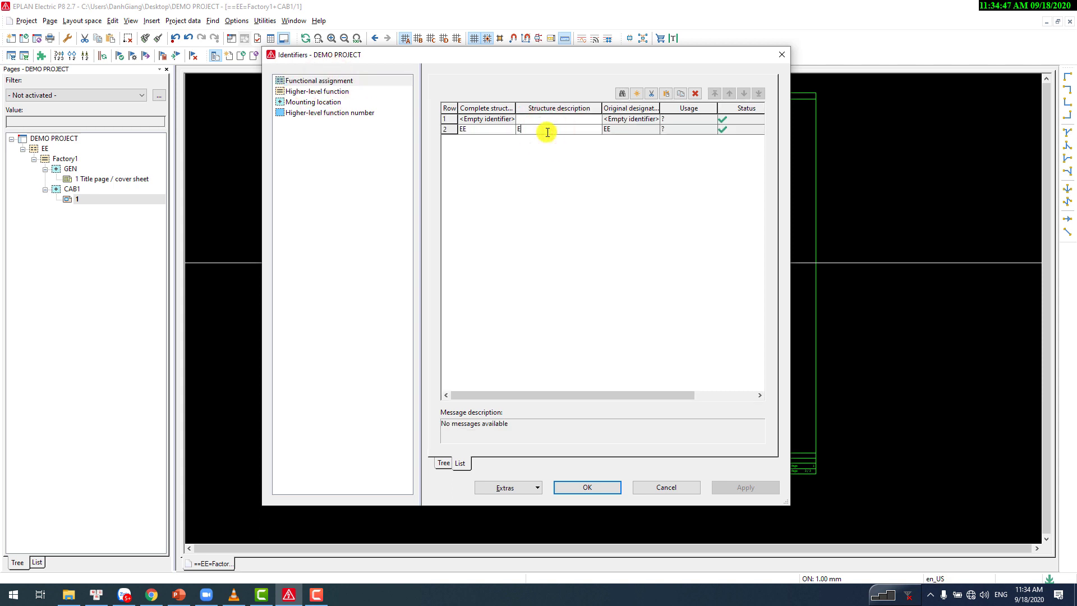
{"action": "type", "text": "lectrical"}
{"action": "key", "text": "BackSpace"}
{"action": "type", "text": "engineering"}
{"action": "key", "text": "Tab"}
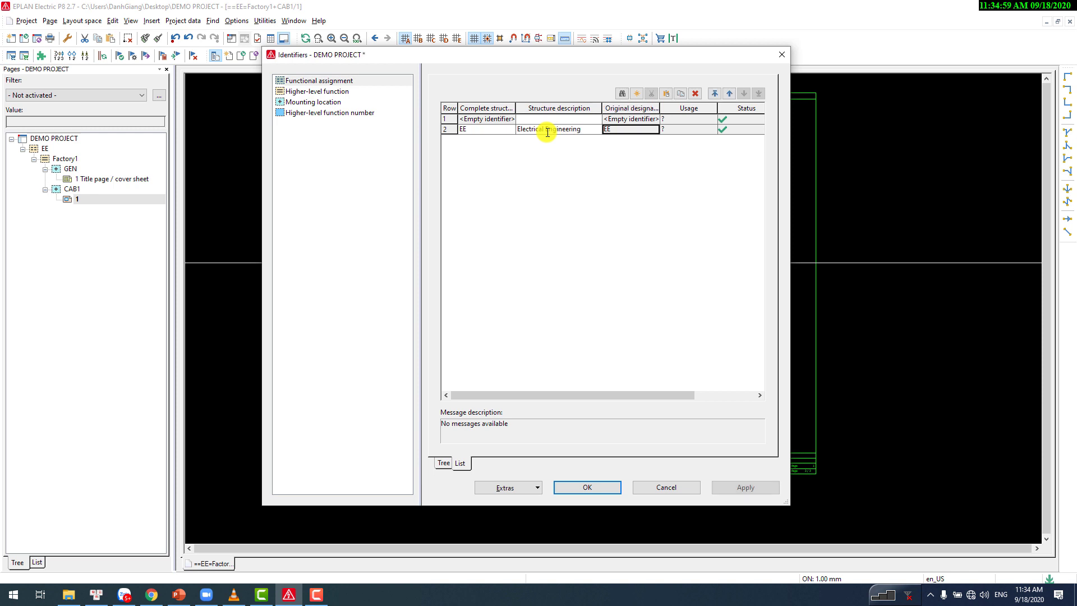
{"action": "left_click", "coordinate": [327, 92]}
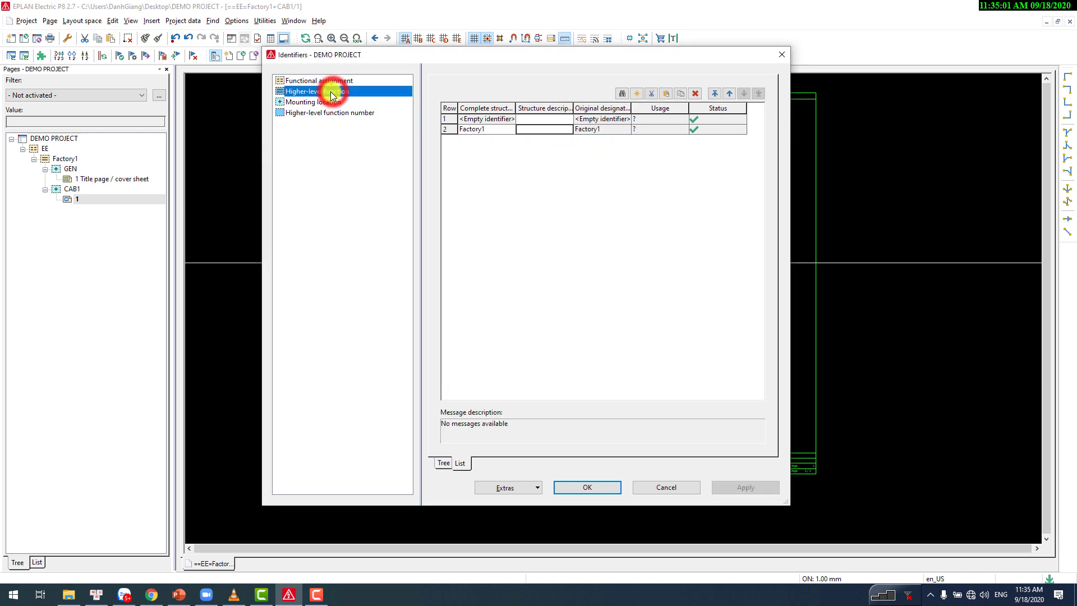
{"action": "left_click", "coordinate": [539, 130]}
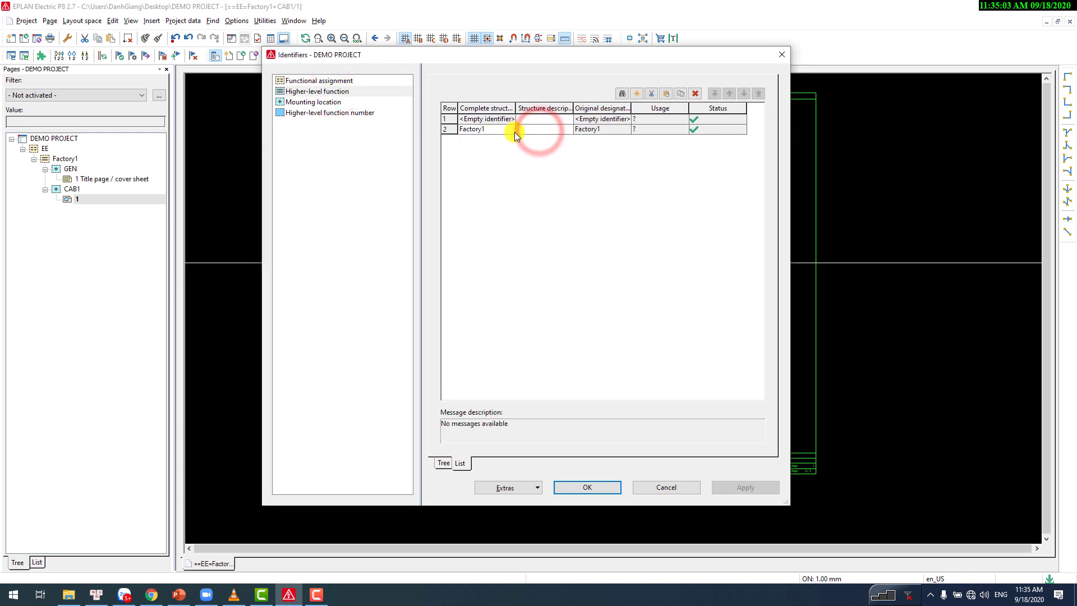
{"action": "left_click", "coordinate": [554, 126]}
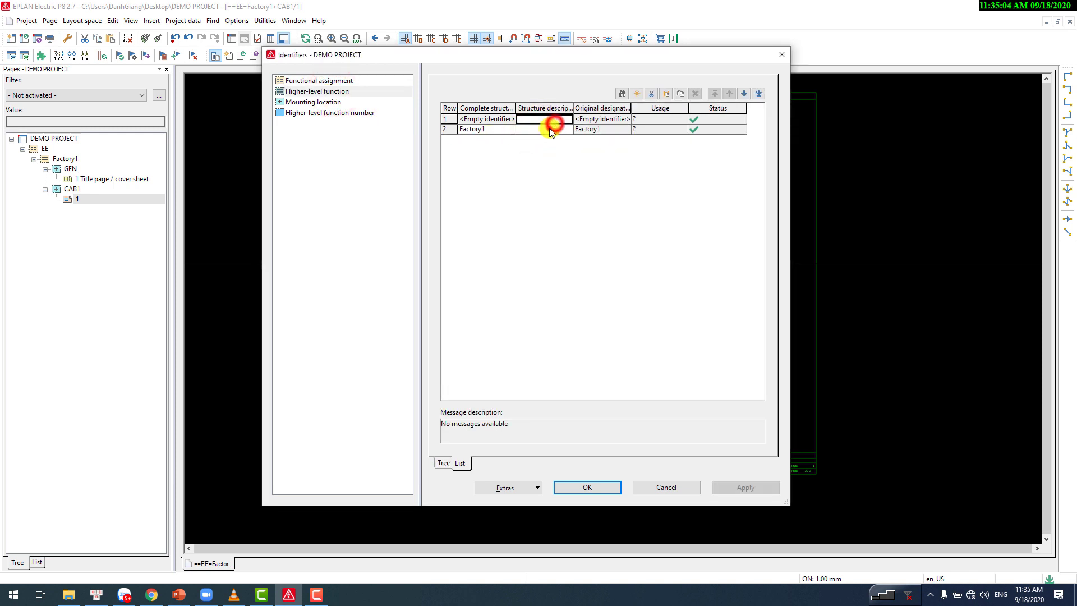
Step: Give the mounting location GEN the structure description "General ( Title page, Table of contents"
{"action": "left_click", "coordinate": [321, 105]}
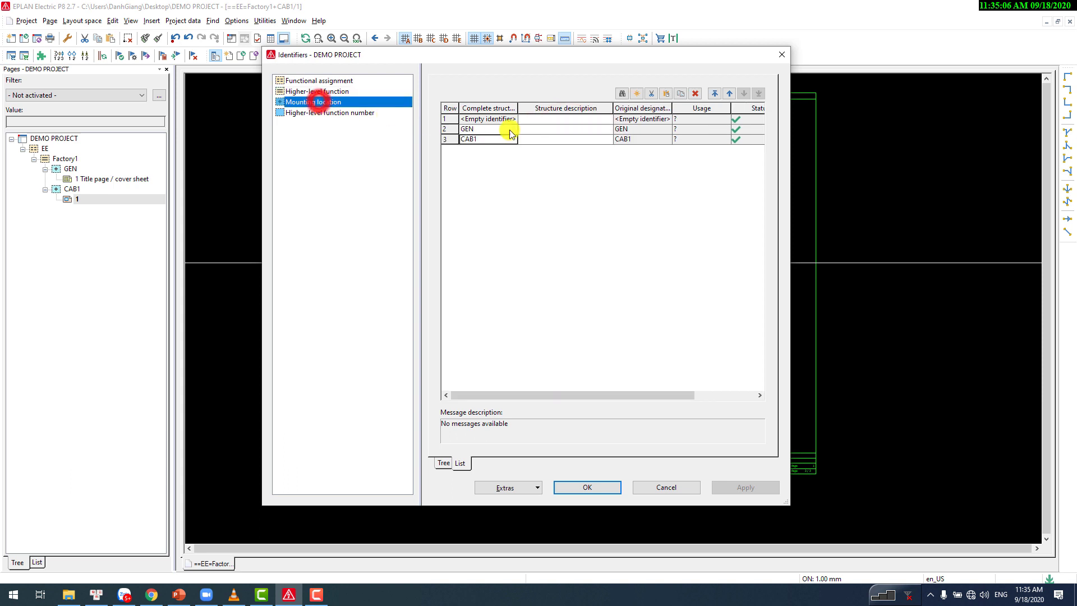
{"action": "left_click", "coordinate": [549, 130]}
{"action": "type", "text": "Gen"}
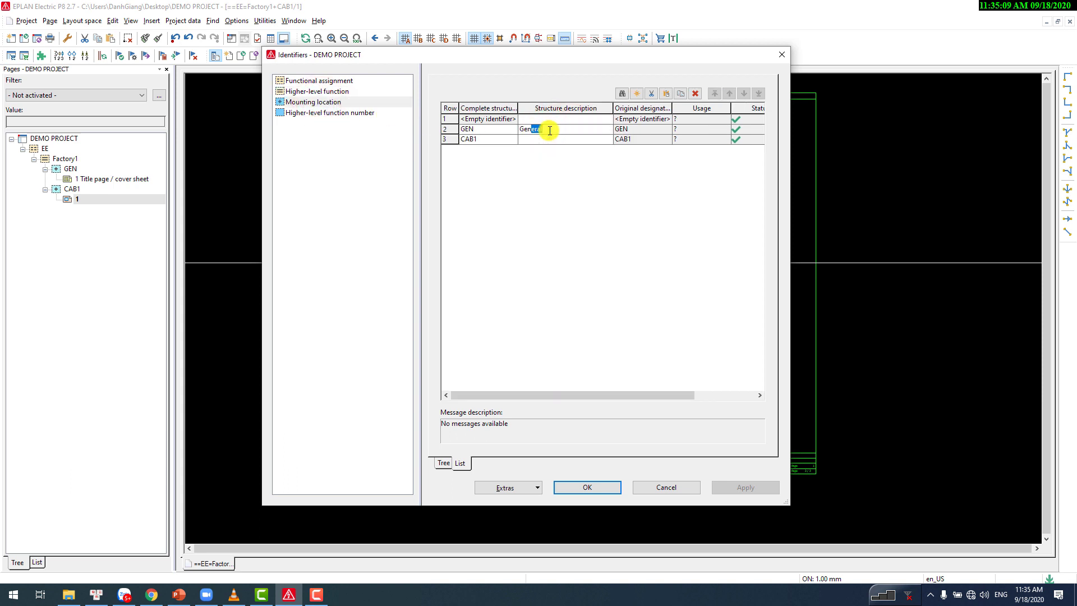
{"action": "type", "text": "eral"}
{"action": "type", "text": " ("}
{"action": "type", "text": "T"}
{"action": "type", "text": "itle"}
{"action": "key", "text": "End"}
{"action": "type", "text": ", ta"}
{"action": "key", "text": "BackSpace"}
{"action": "key", "text": "BackSpace"}
{"action": "key", "text": "BackSpace"}
{"action": "type", "text": "Table "}
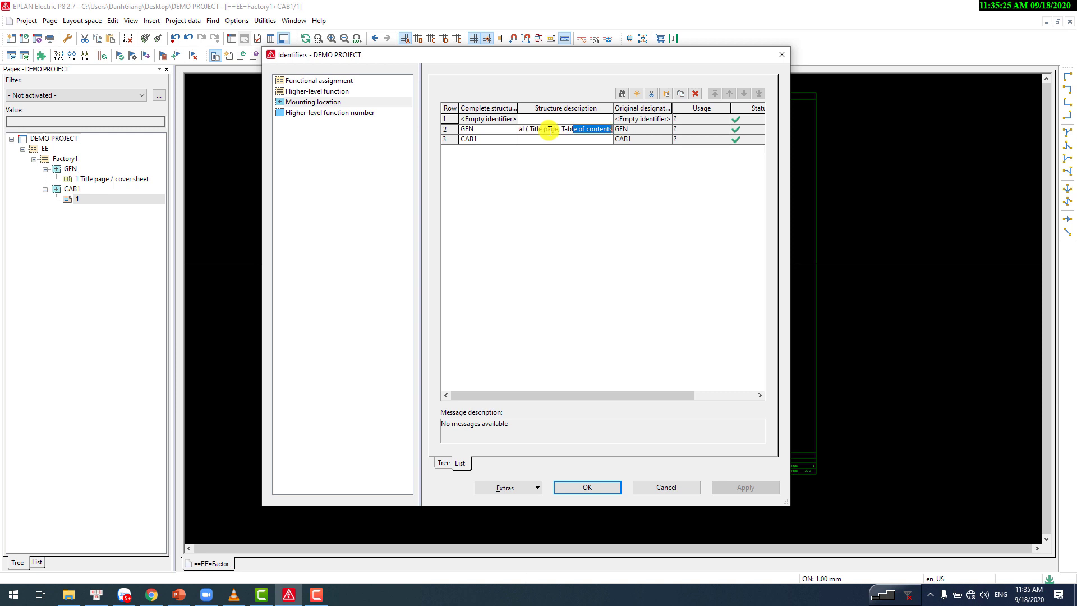
{"action": "type", "text": "of con"}
{"action": "type", "text": "tens"}
{"action": "key", "text": "Tab"}
Step: Set the structure description of mounting location CAB1 to "Power Supply Cabinet" and apply the identifier changes
{"action": "left_click", "coordinate": [538, 139]}
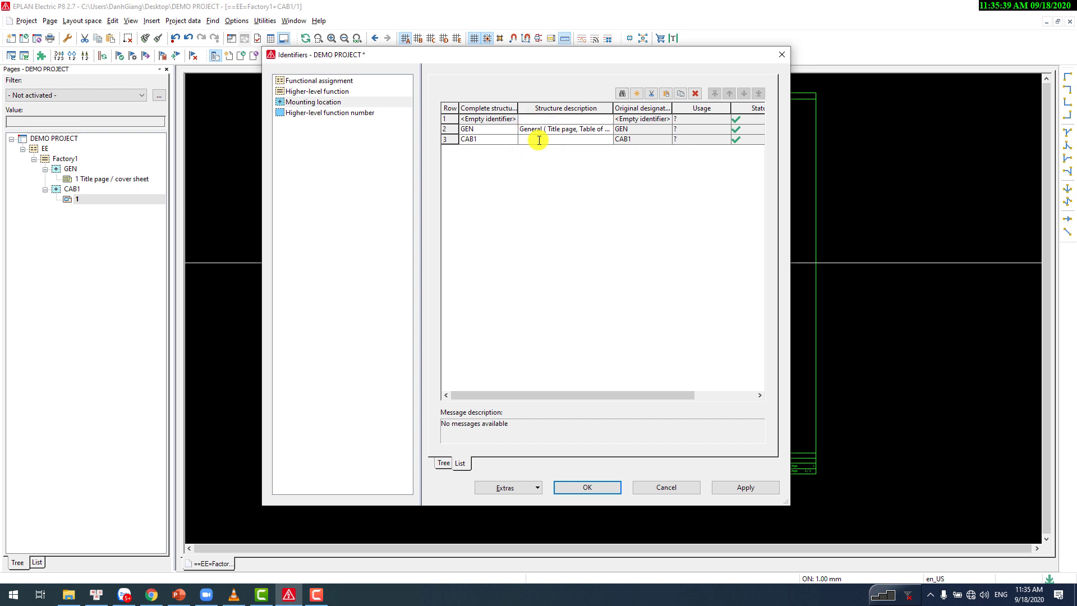
{"action": "type", "text": "Pow"}
{"action": "type", "text": "er Sy"}
{"action": "type", "text": "p"}
{"action": "type", "text": "p"}
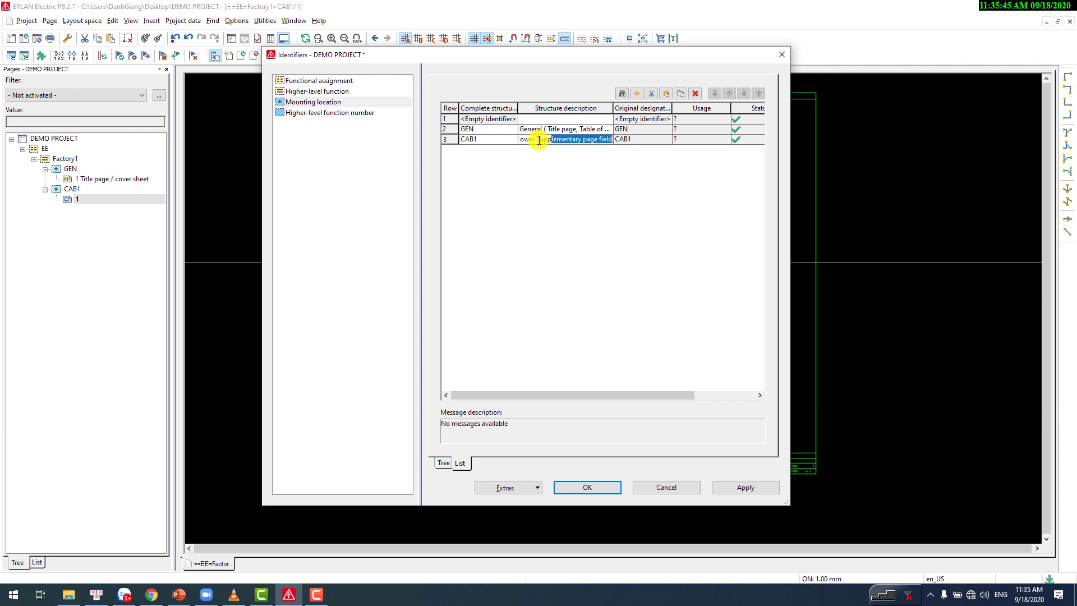
{"action": "type", "text": "ply Cabinet"}
{"action": "key", "text": "Tab"}
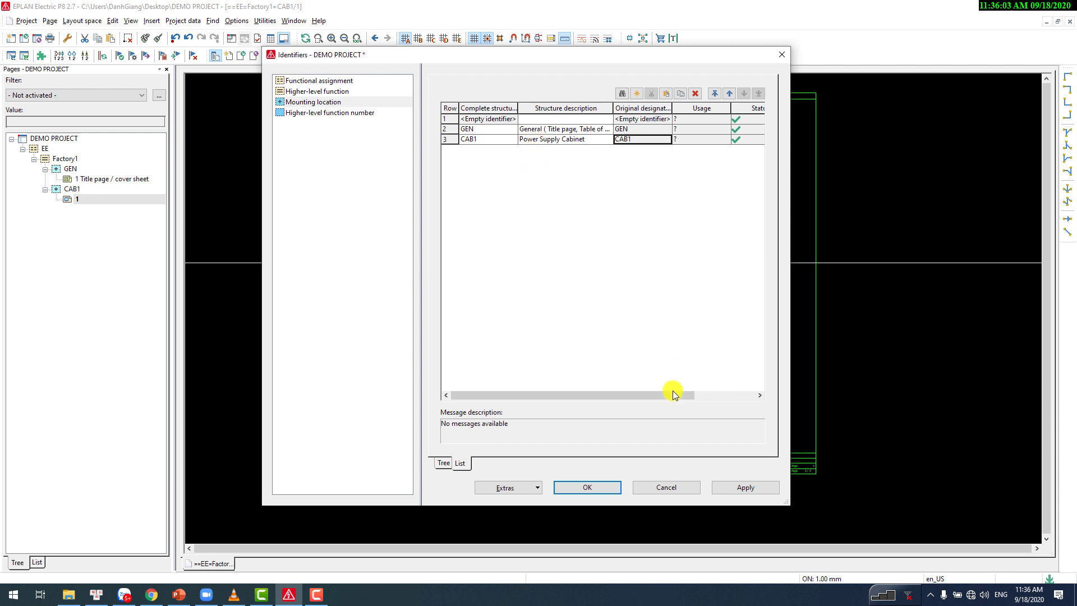
{"action": "left_click", "coordinate": [745, 487]}
{"action": "left_click", "coordinate": [596, 487]}
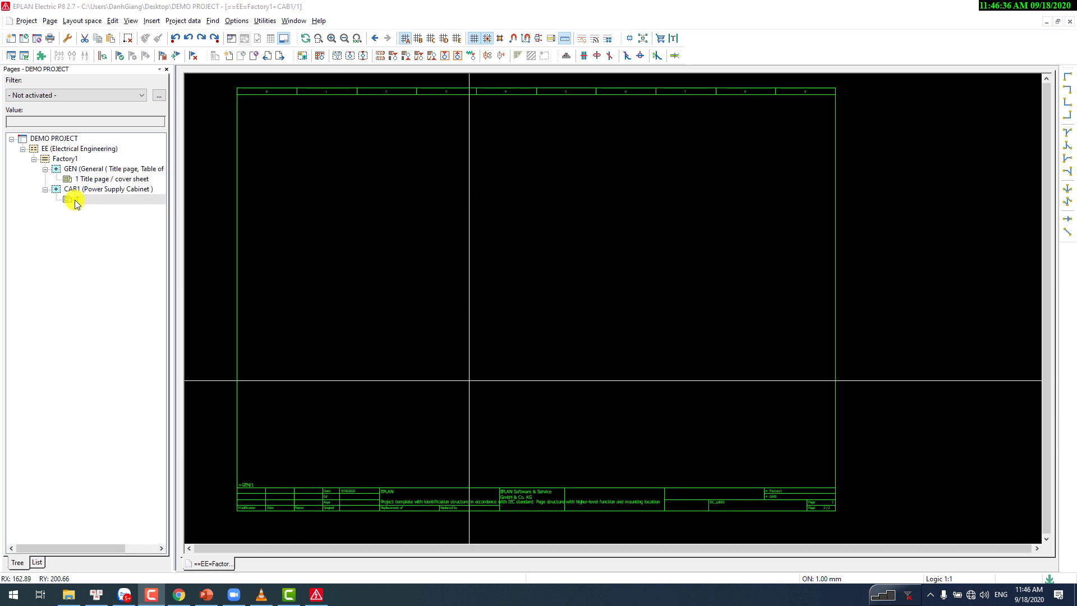
Step: Set the page description of CAB1 page 1 to "Power Supply"
{"action": "right_click", "coordinate": [76, 201]}
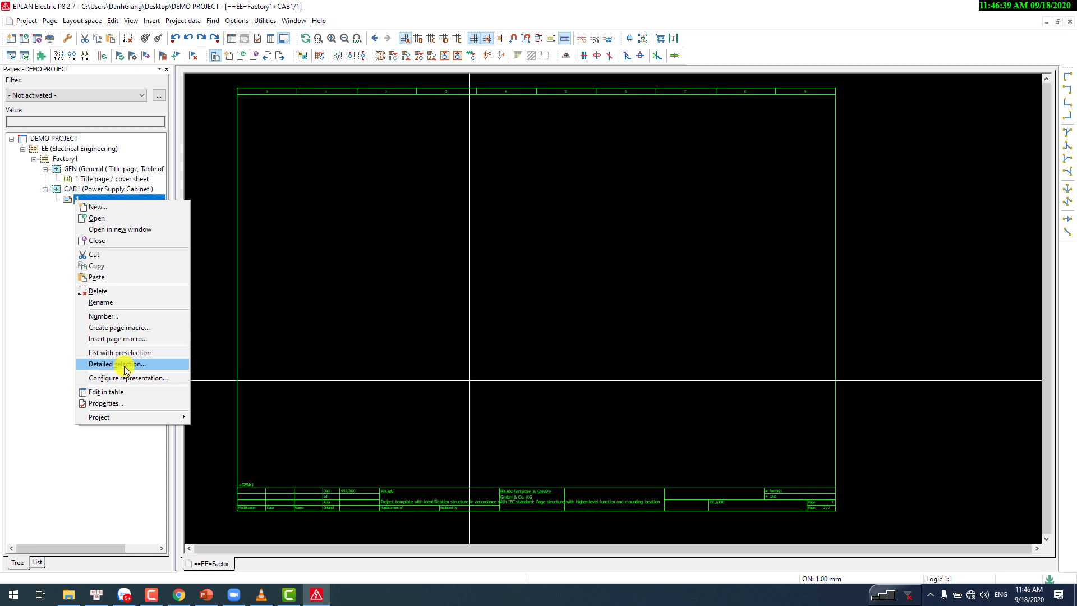
{"action": "left_click", "coordinate": [124, 404]}
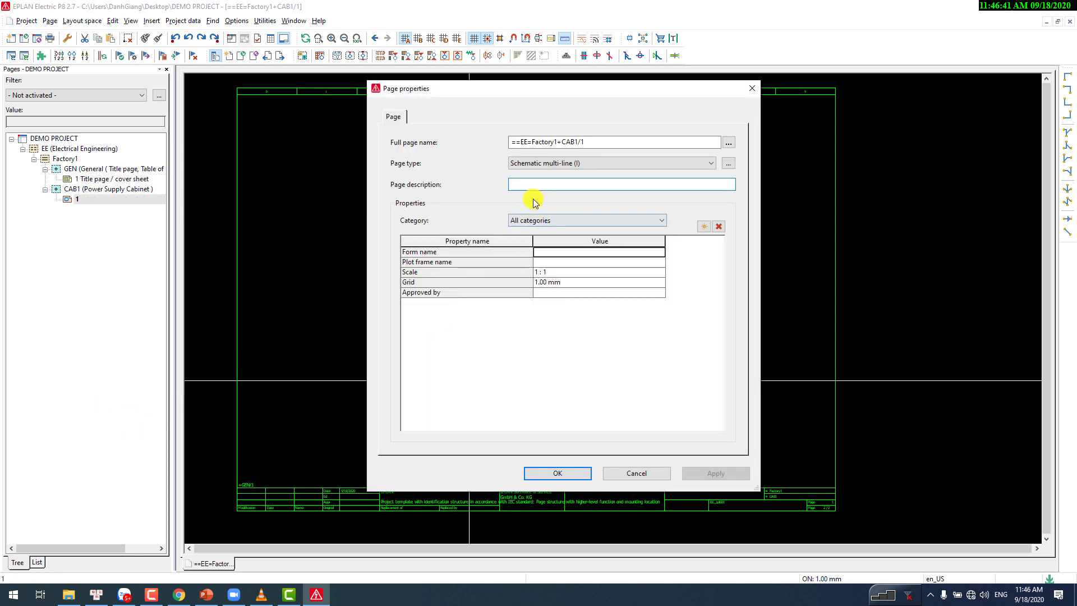
{"action": "left_click", "coordinate": [543, 185]}
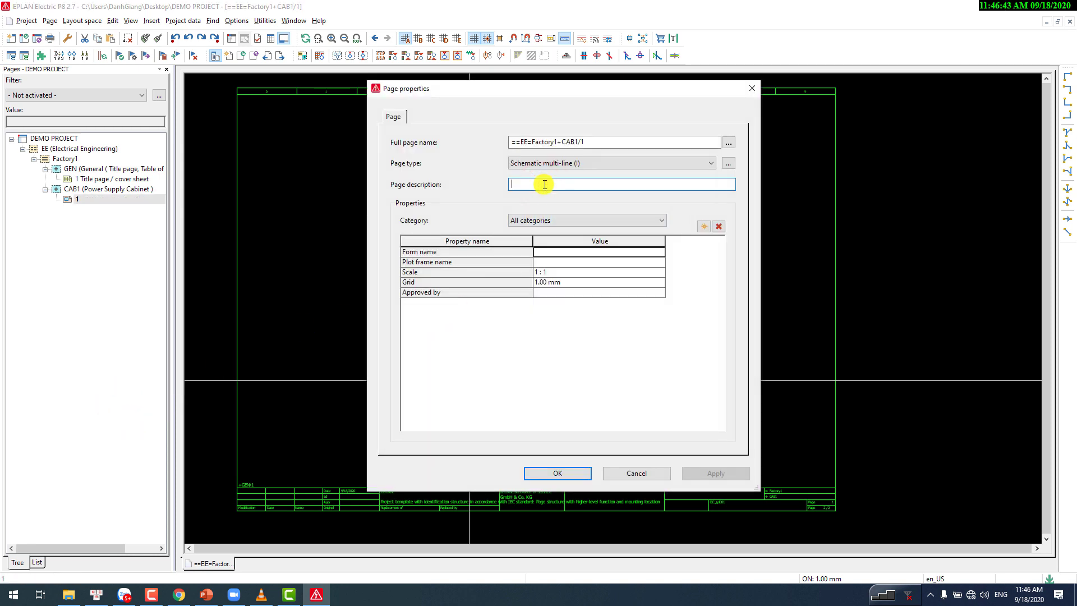
{"action": "type", "text": "Powe"}
{"action": "key", "text": "BackSpace"}
{"action": "key", "text": "BackSpace"}
{"action": "key", "text": "BackSpace"}
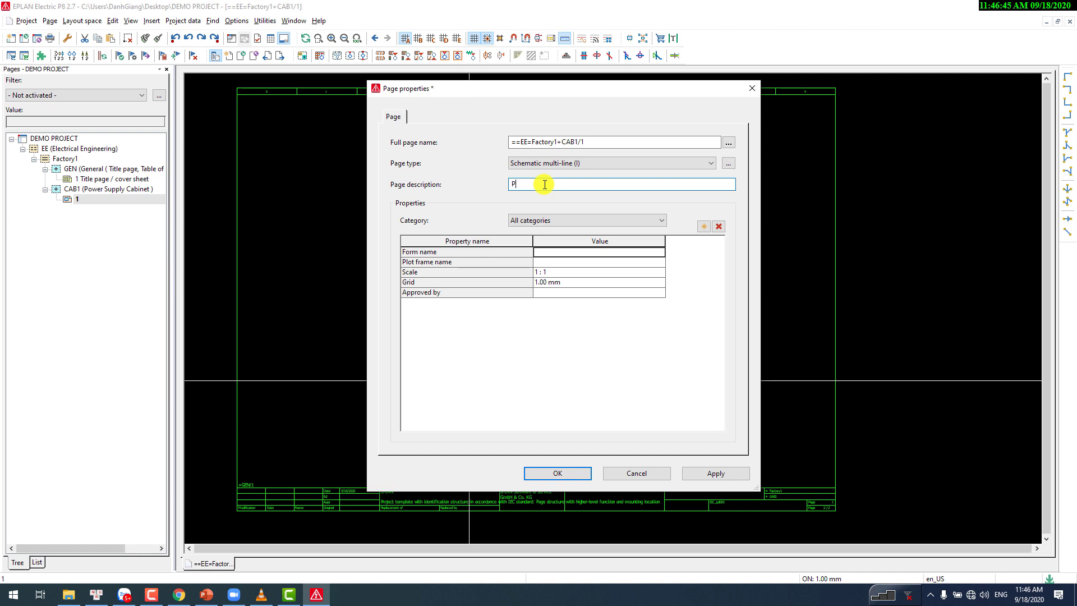
{"action": "type", "text": "oe"}
{"action": "type", "text": "w"}
{"action": "type", "text": "er S"}
{"action": "type", "text": "up"}
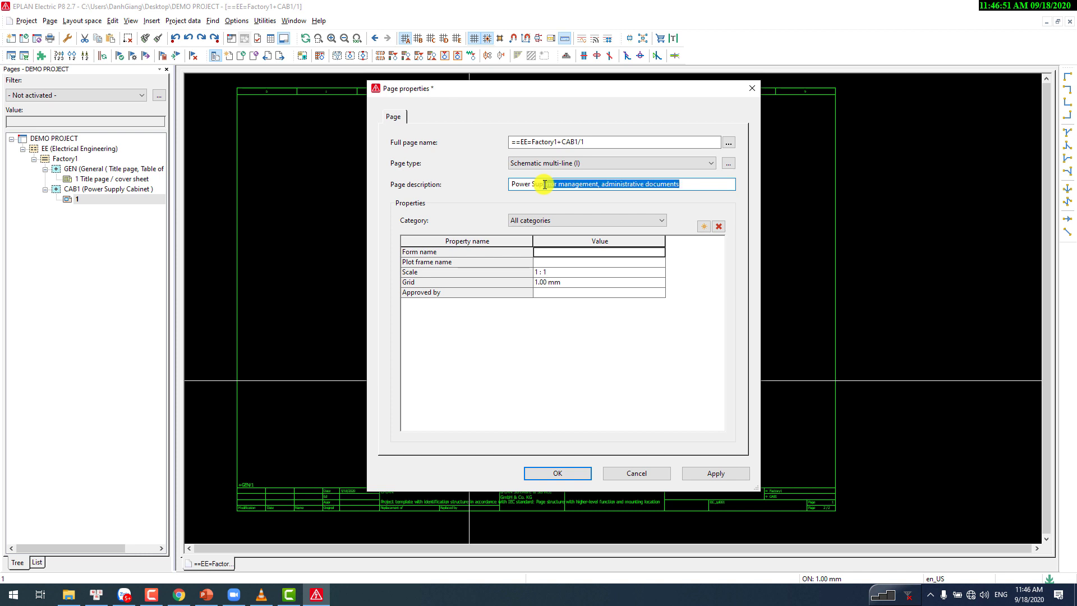
{"action": "type", "text": "ply Bus coupler"}
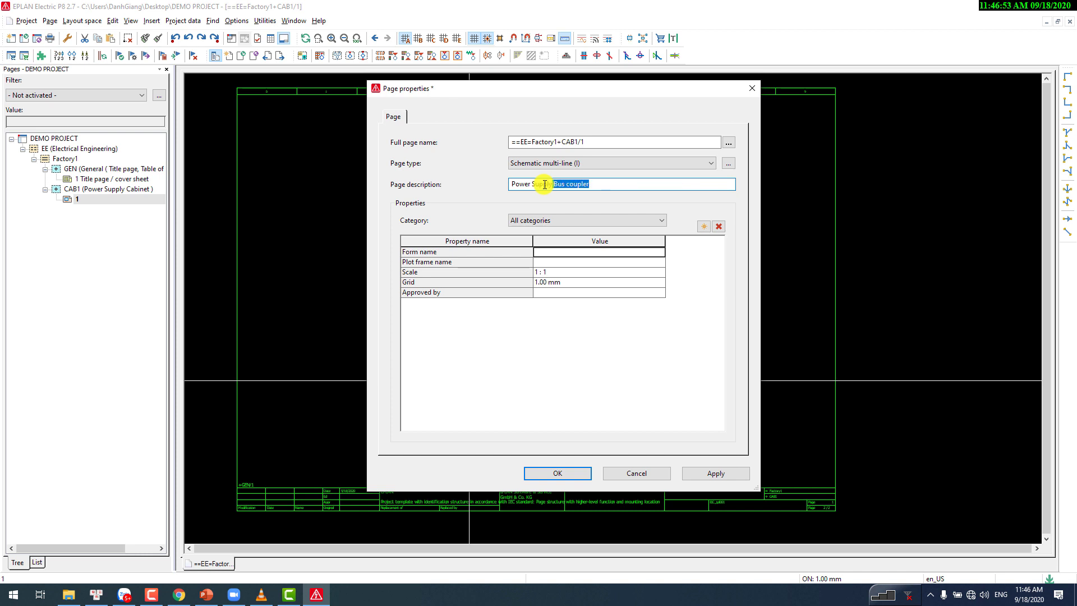
{"action": "key", "text": "Delete"}
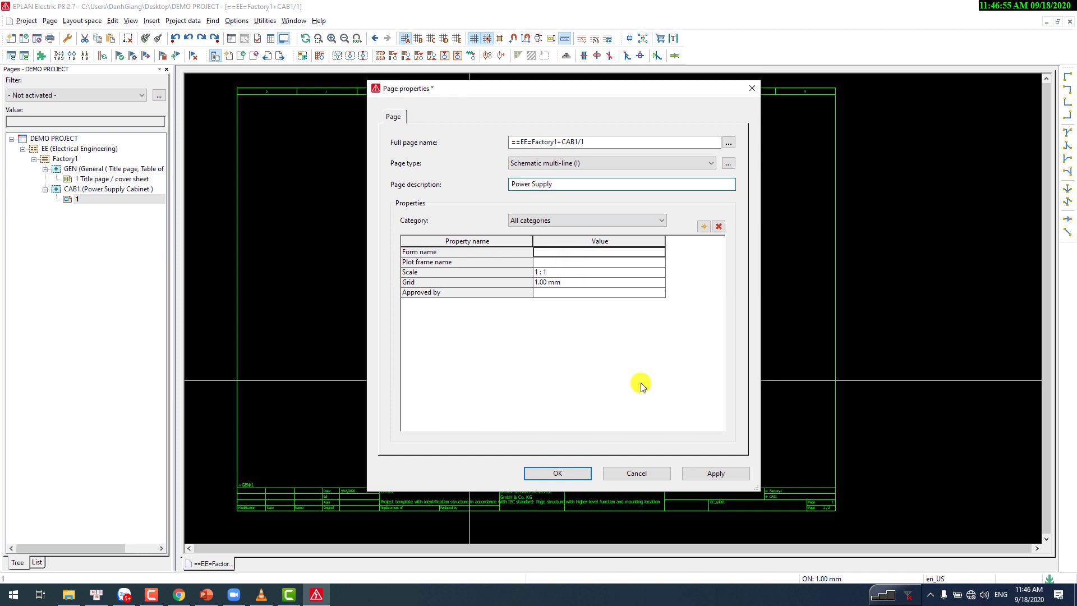
{"action": "left_click", "coordinate": [701, 474]}
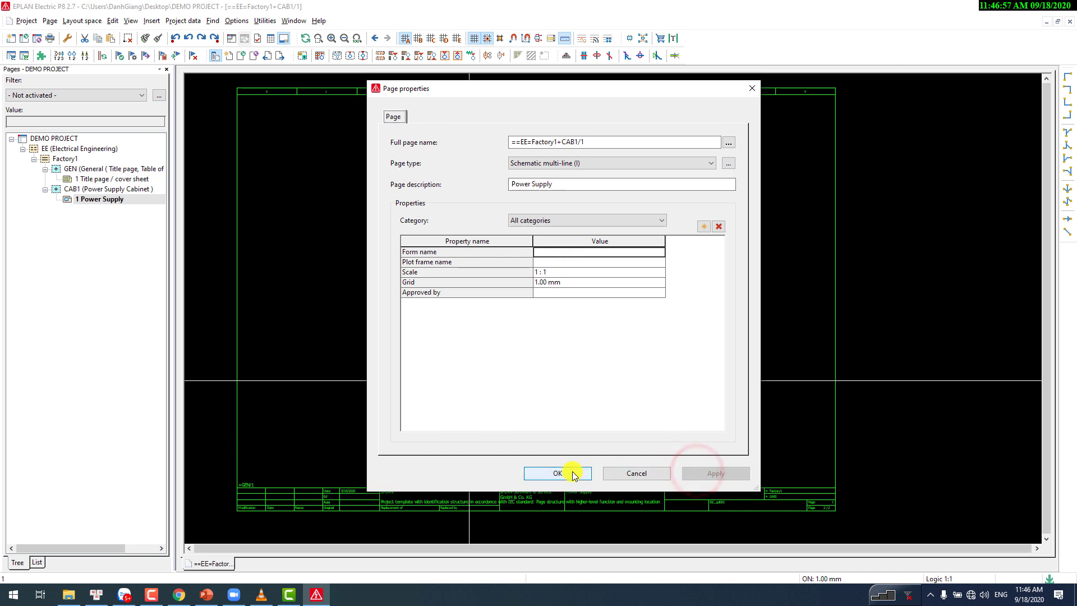
{"action": "left_click", "coordinate": [572, 471]}
Step: Start a new schematic multi-line page from CAB1's Power Supply page, with the full page name ==EE=Factory1+CAB2/1
{"action": "left_click", "coordinate": [72, 189]}
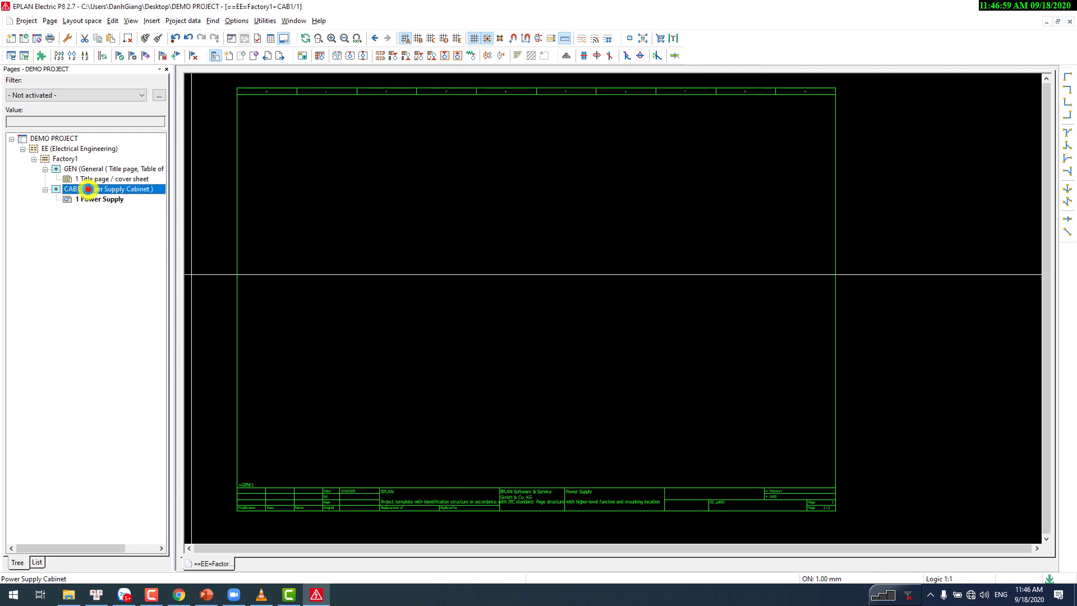
{"action": "left_click", "coordinate": [92, 199]}
{"action": "right_click", "coordinate": [91, 199]}
{"action": "left_click", "coordinate": [100, 207]}
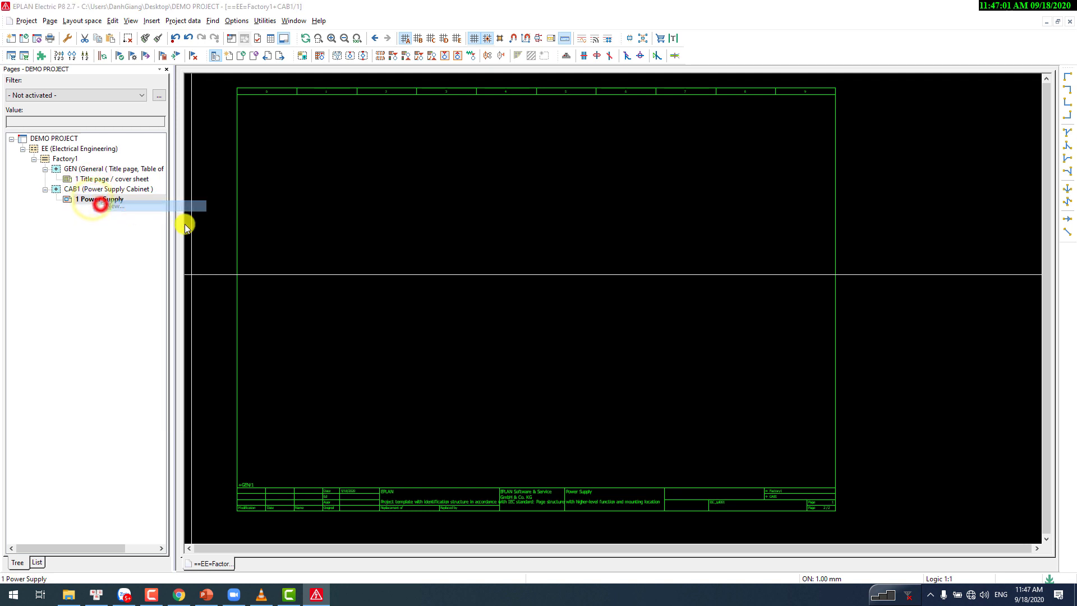
{"action": "left_click_drag", "start_coordinate": [519, 88], "coordinate": [497, 121]}
{"action": "left_click", "coordinate": [547, 146]}
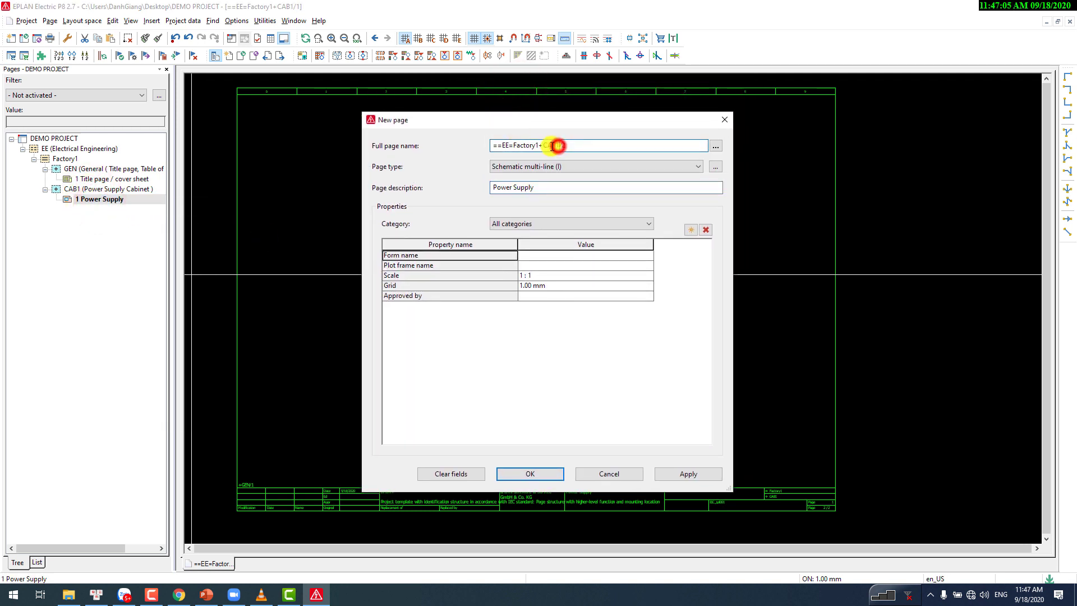
{"action": "left_click_drag", "start_coordinate": [547, 145], "coordinate": [565, 146]}
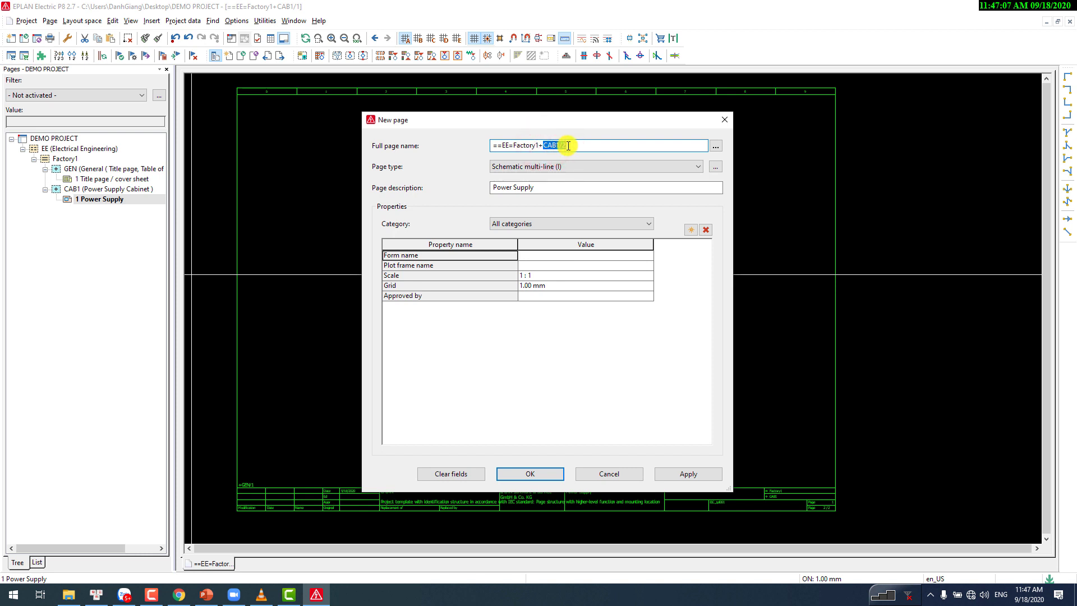
{"action": "left_click", "coordinate": [559, 146]}
{"action": "left_click", "coordinate": [559, 145]}
Step: Set the new page's description to "Power Distribution" and create the page
{"action": "left_click", "coordinate": [549, 187]}
{"action": "double_click", "coordinate": [548, 187]}
{"action": "key", "text": "BackSpace"}
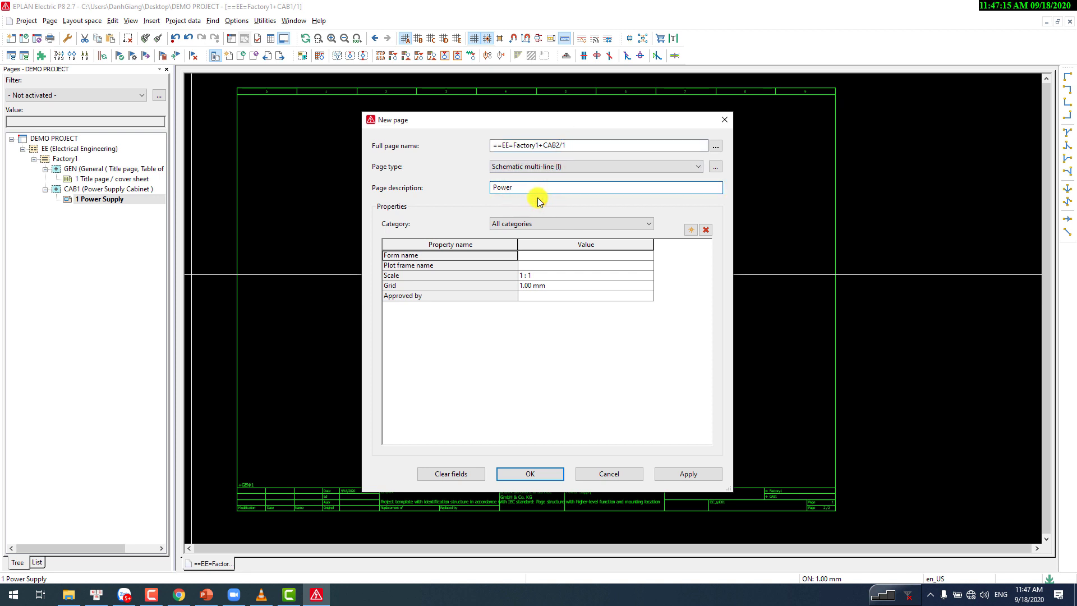
{"action": "type", "text": "Distribution"}
{"action": "key", "text": "Delete"}
{"action": "left_click", "coordinate": [542, 474]}
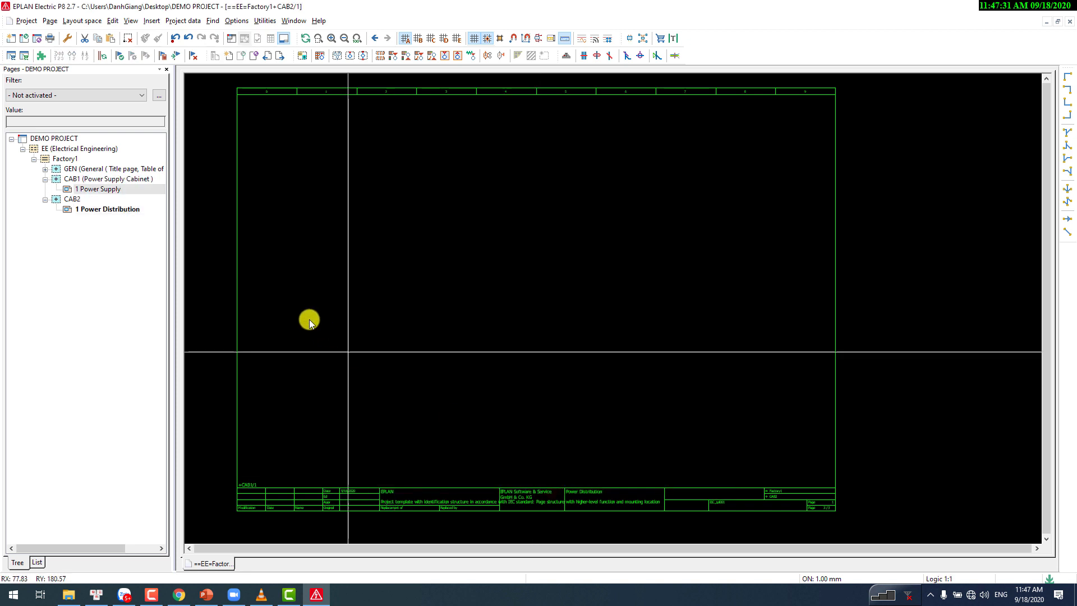
Step: Create a new schematic multi-line page with the full page name ==EE=Factory1+CAB3/1 and the page description "PLC"
{"action": "left_click", "coordinate": [130, 209]}
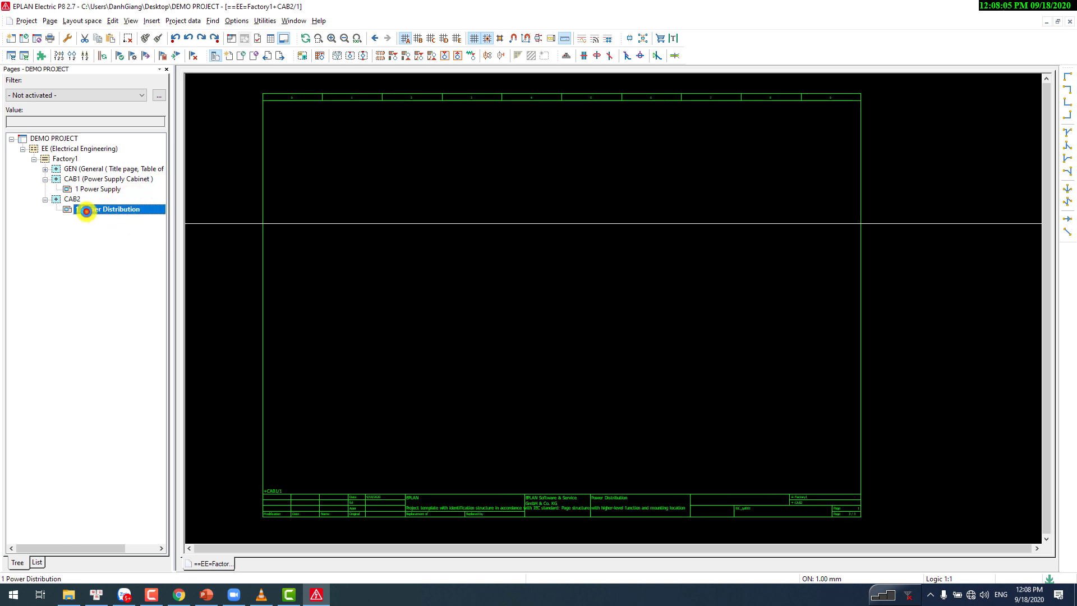
{"action": "left_click", "coordinate": [86, 211]}
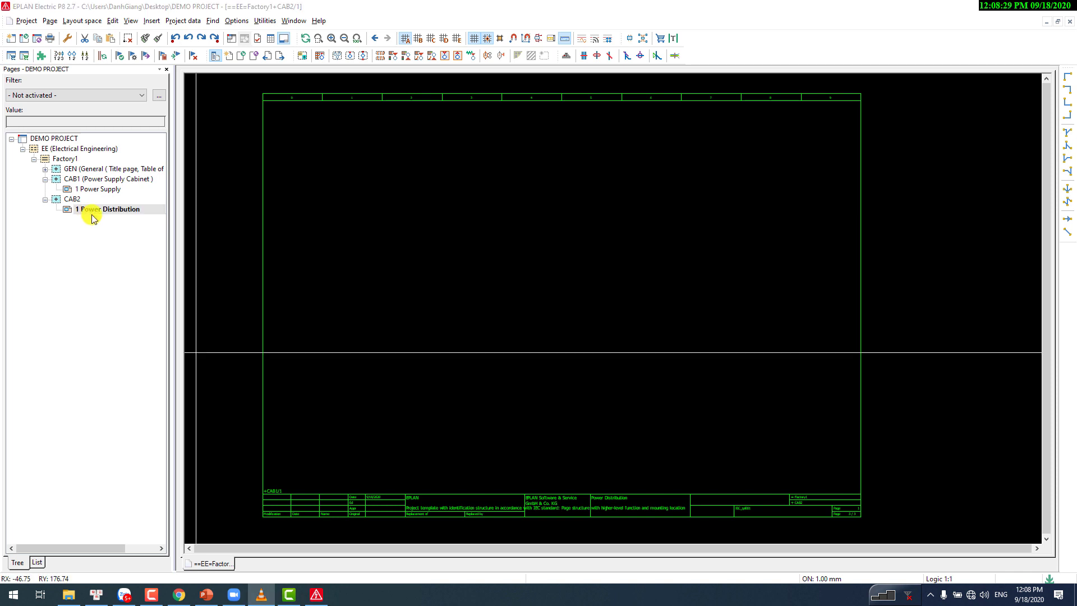
{"action": "right_click", "coordinate": [108, 209]}
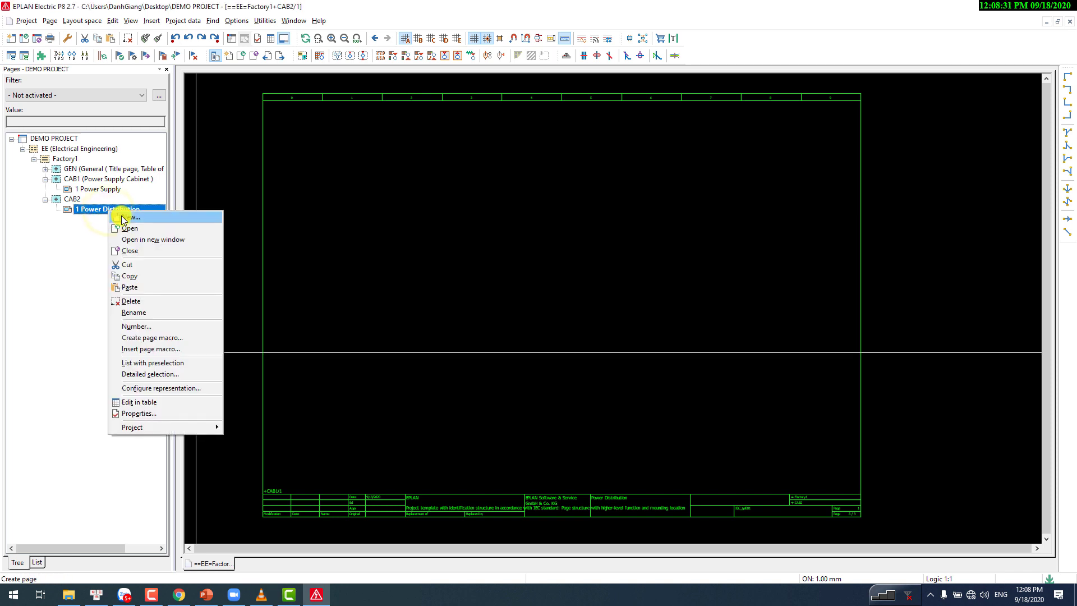
{"action": "left_click", "coordinate": [121, 217]}
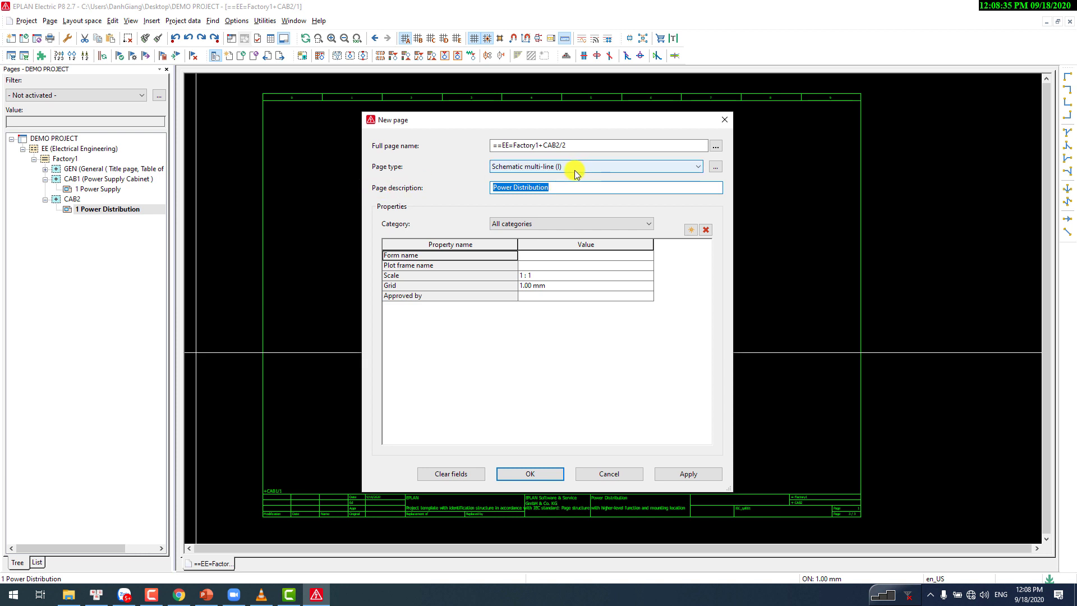
{"action": "left_click", "coordinate": [557, 145]}
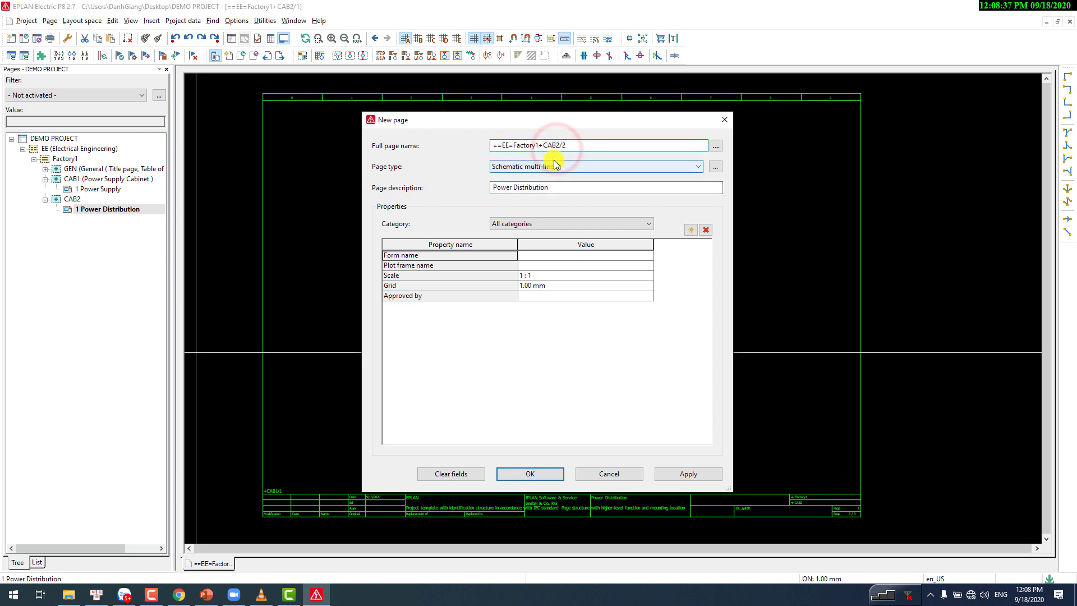
{"action": "left_click", "coordinate": [558, 144]}
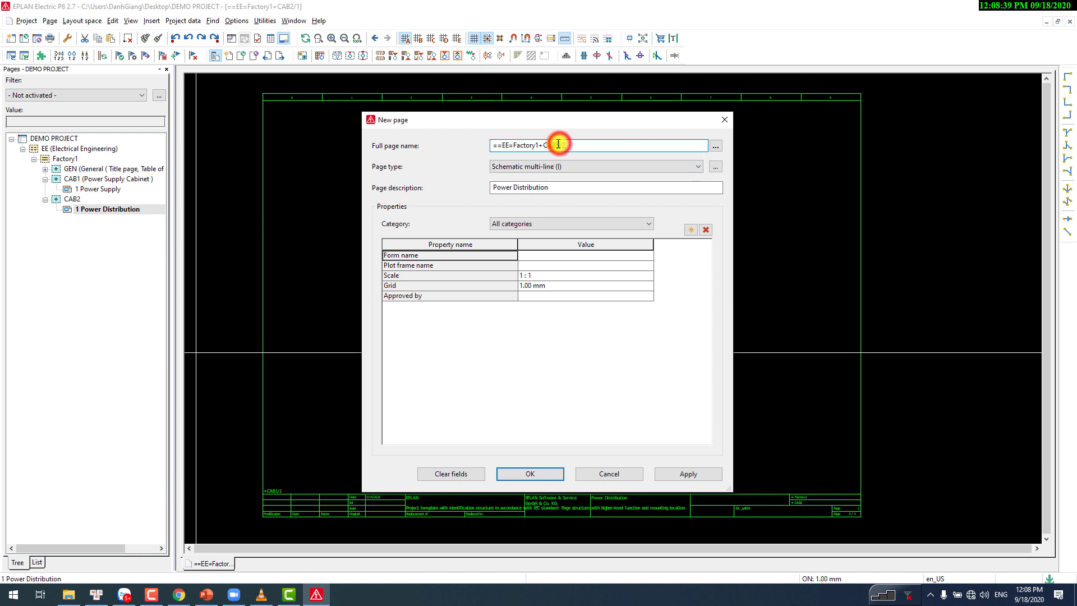
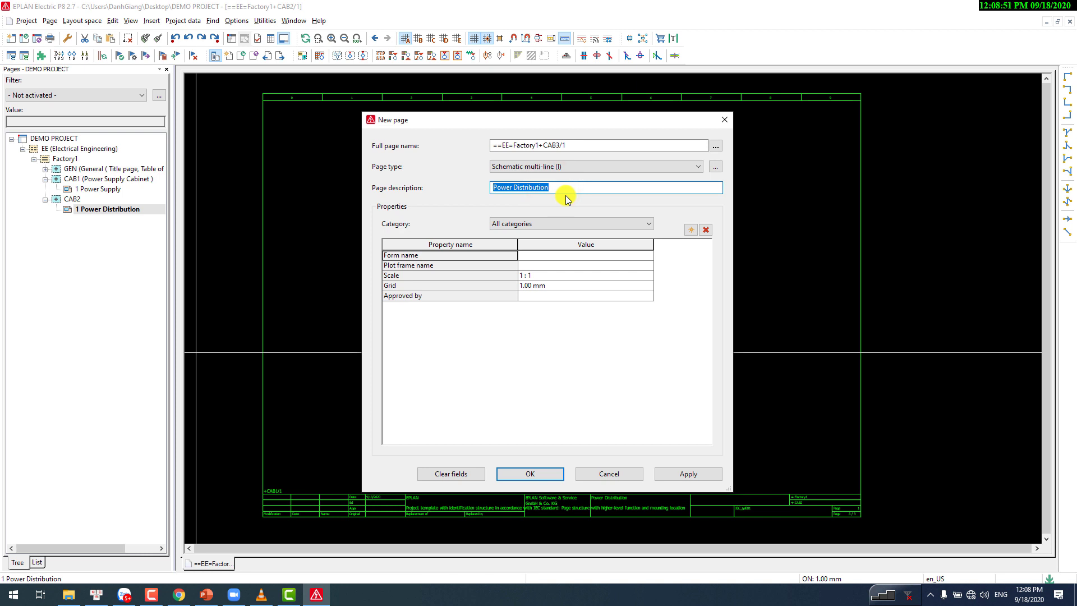
{"action": "type", "text": "PLC"}
{"action": "left_click", "coordinate": [525, 475]}
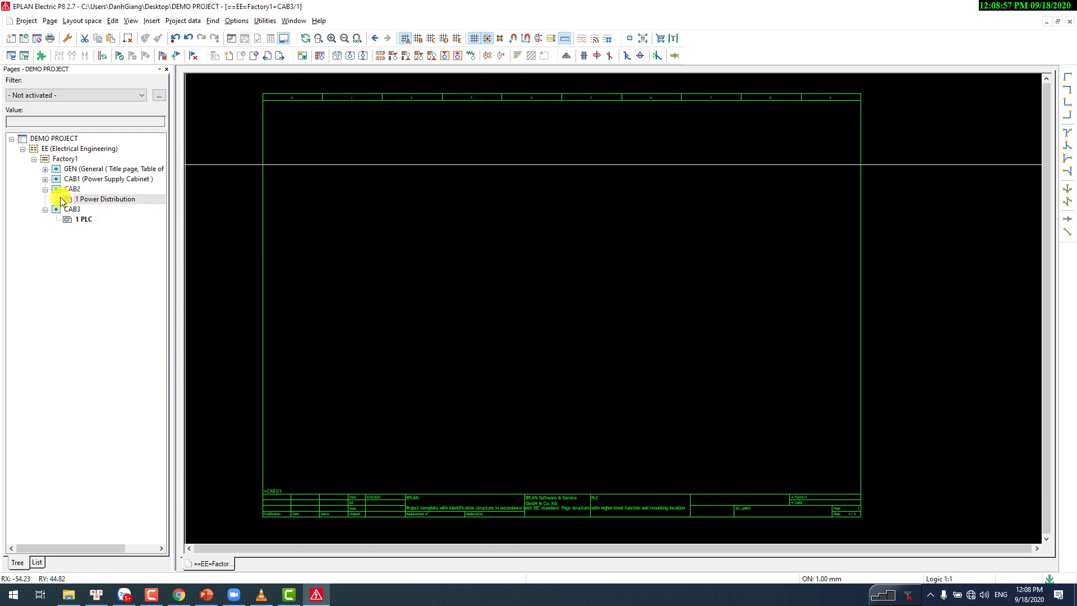
Step: Set the mounting location structure descriptions to "Power distribution ( motor, valves, heater..)" for CAB2 and "PLC cabinet" for CAB3, and apply them
{"action": "left_click", "coordinate": [180, 22]}
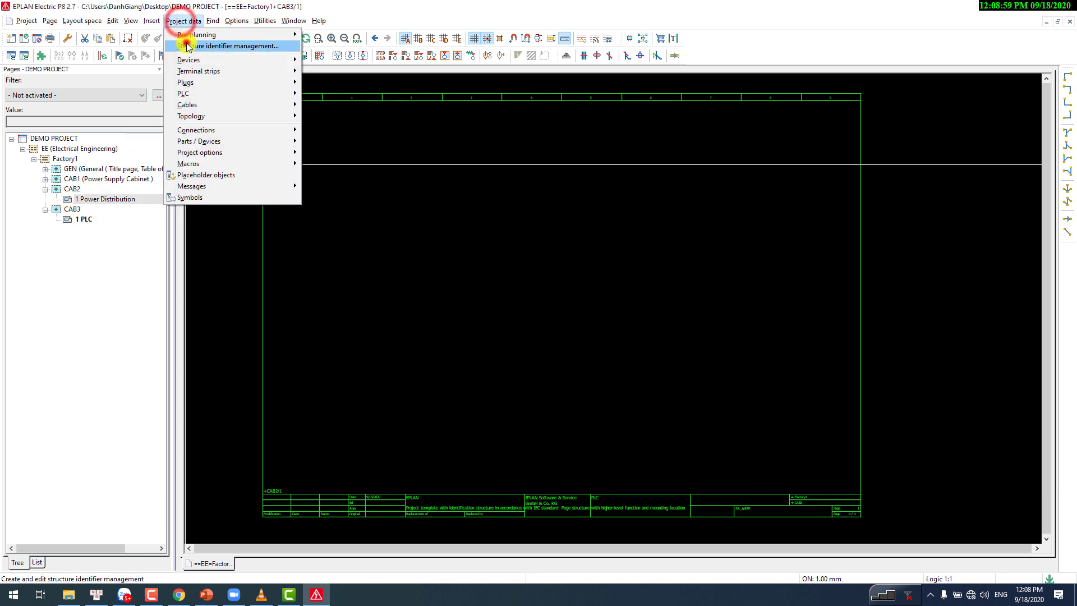
{"action": "left_click", "coordinate": [202, 43]}
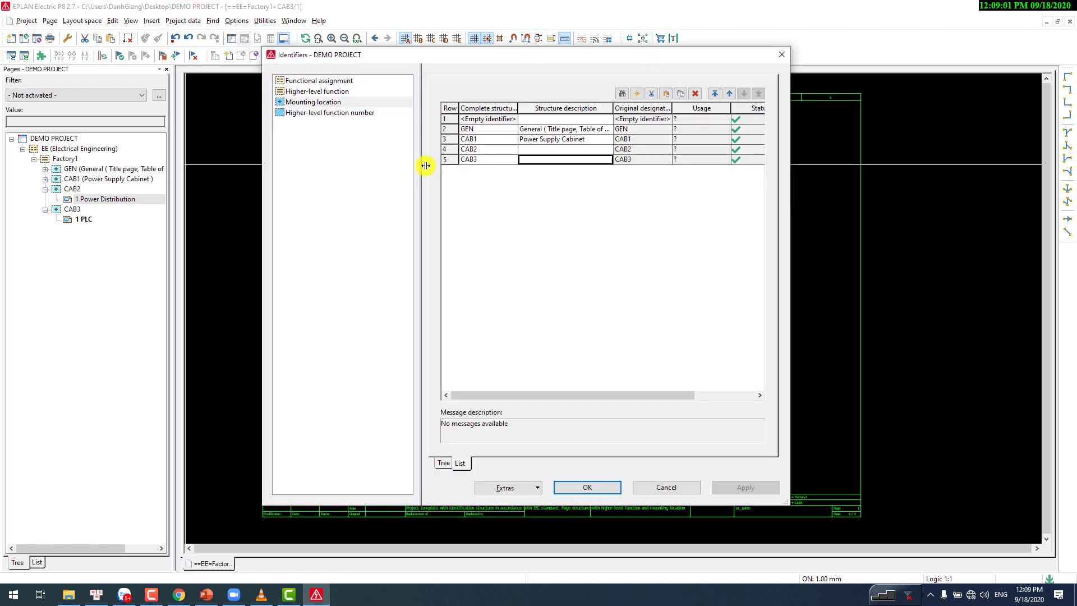
{"action": "left_click", "coordinate": [554, 149]}
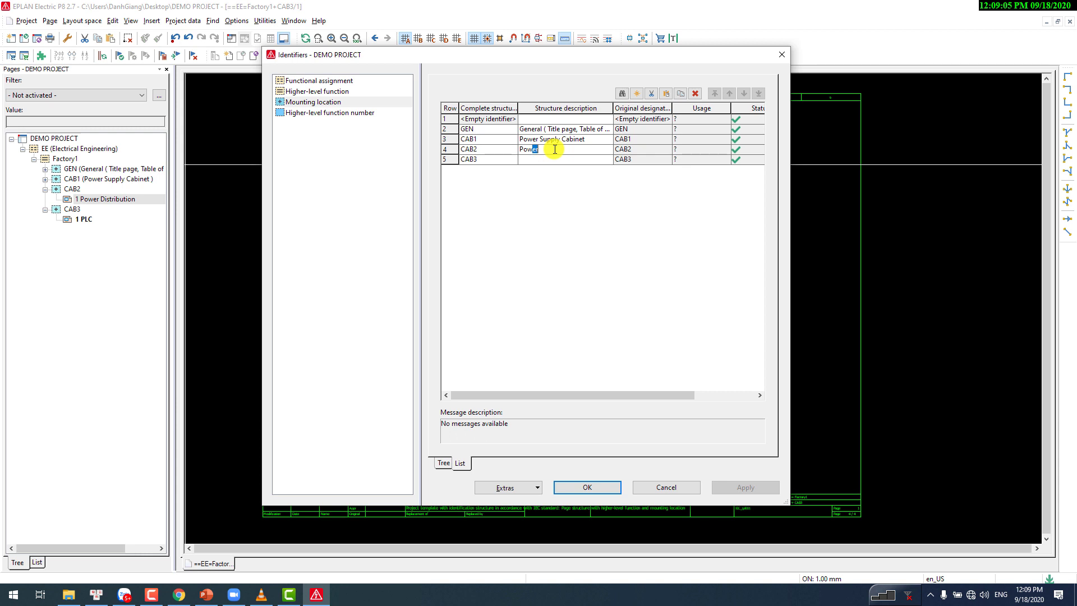
{"action": "type", "text": "cdist"}
{"action": "left_click", "coordinate": [524, 159]}
{"action": "type", "text": "PLC cabinet"}
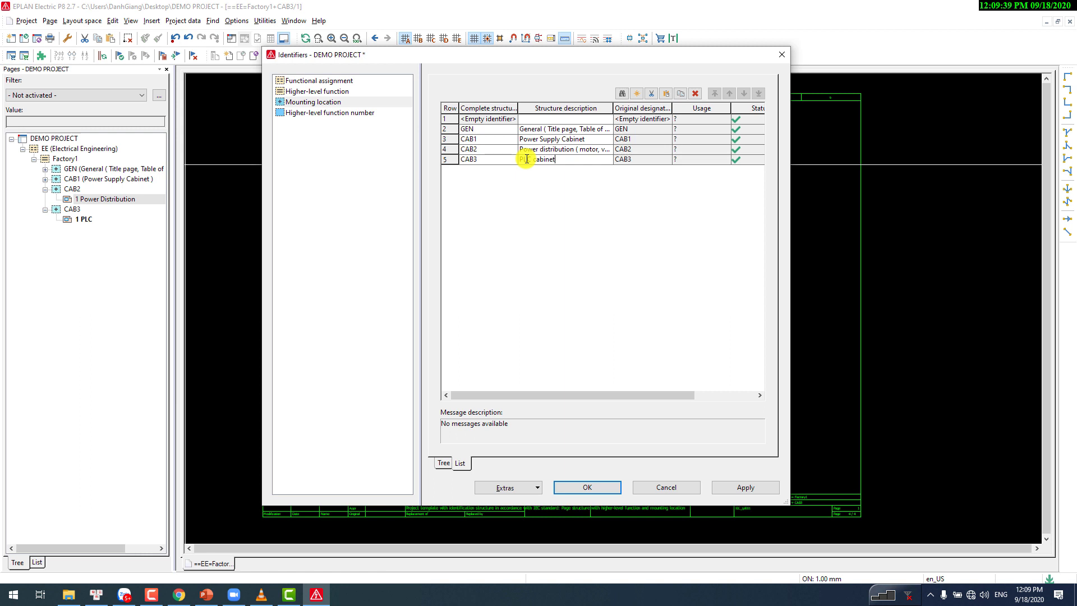
{"action": "left_click", "coordinate": [729, 487]}
{"action": "left_click", "coordinate": [600, 486]}
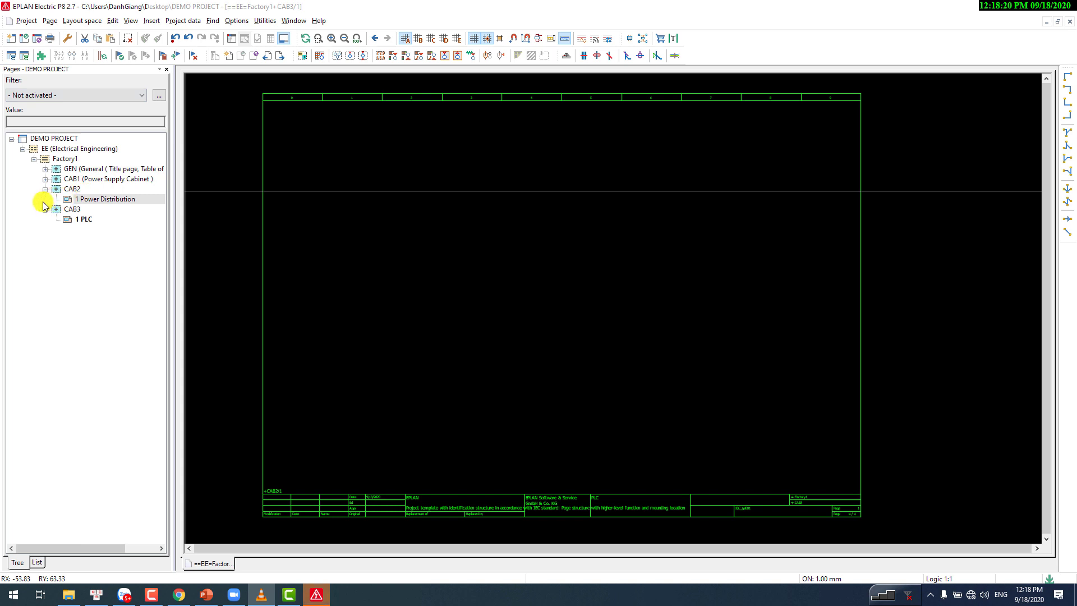
Step: Start a new report template of type Table of contents for DEMO PROJECT
{"action": "left_click", "coordinate": [74, 190]}
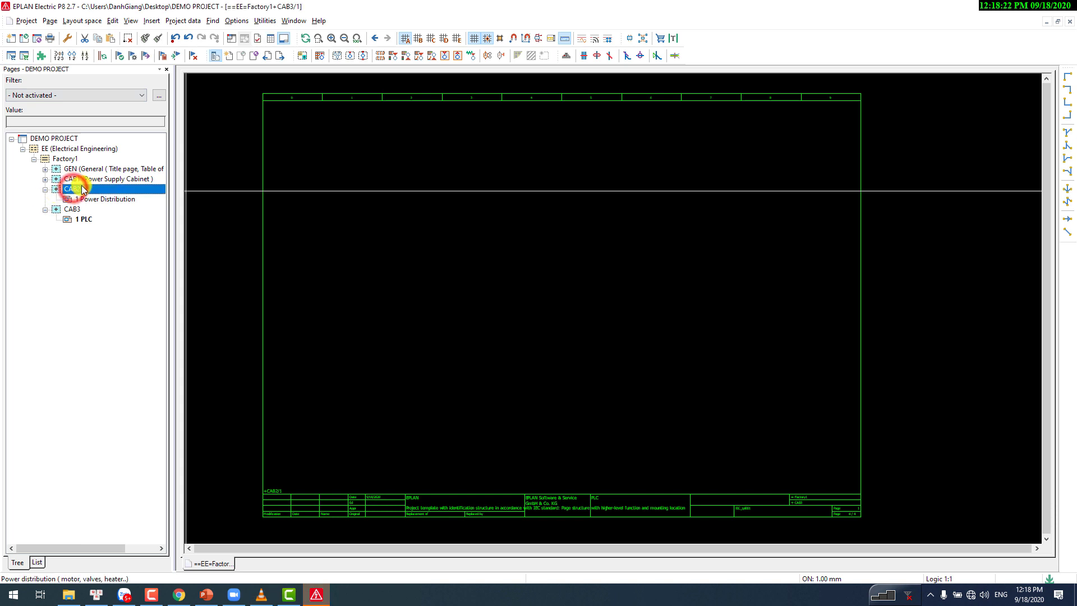
{"action": "left_click", "coordinate": [90, 169]}
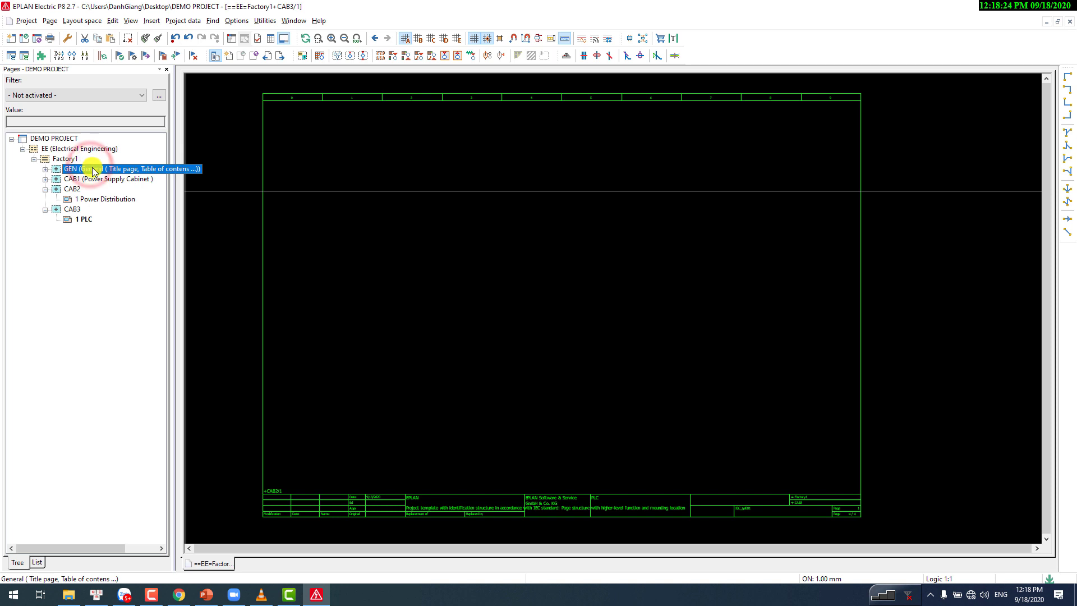
{"action": "left_click", "coordinate": [265, 20]}
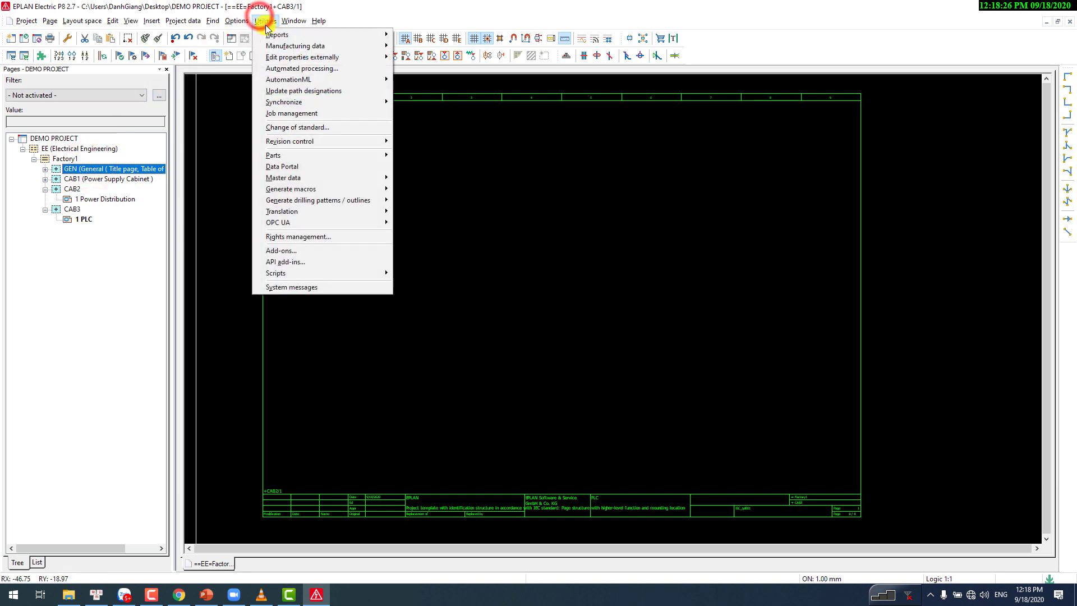
{"action": "mouse_move", "coordinate": [283, 34]}
{"action": "left_click", "coordinate": [408, 36]}
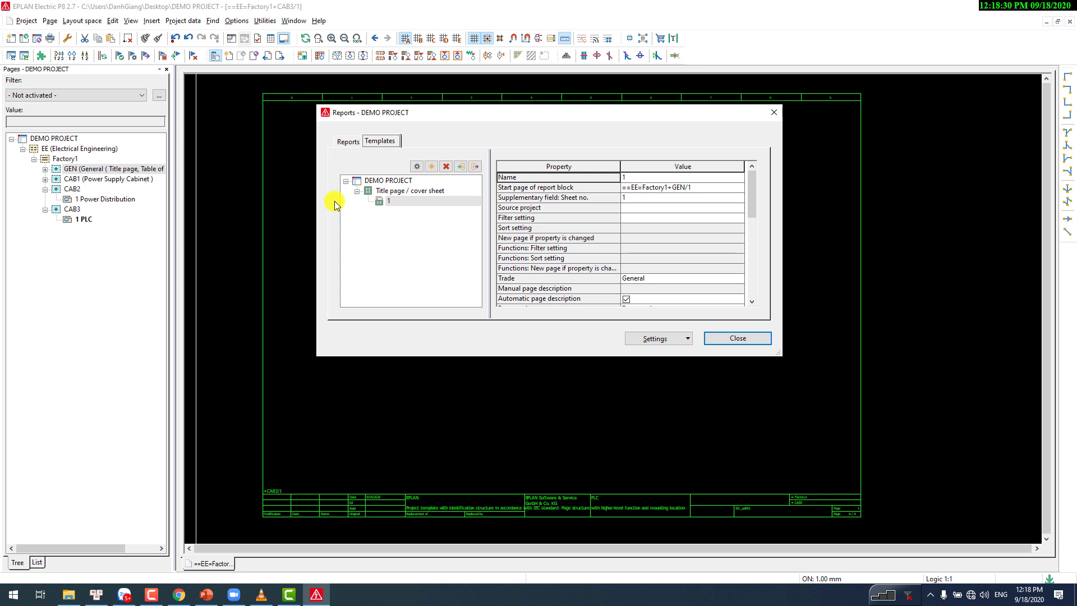
{"action": "left_click", "coordinate": [430, 168]}
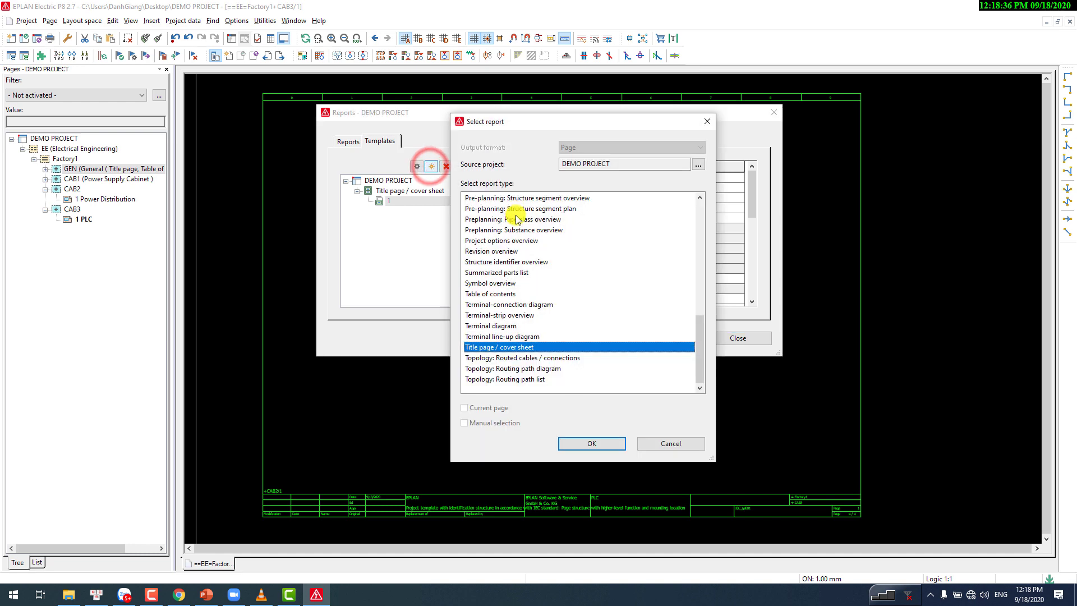
{"action": "left_click", "coordinate": [499, 294]}
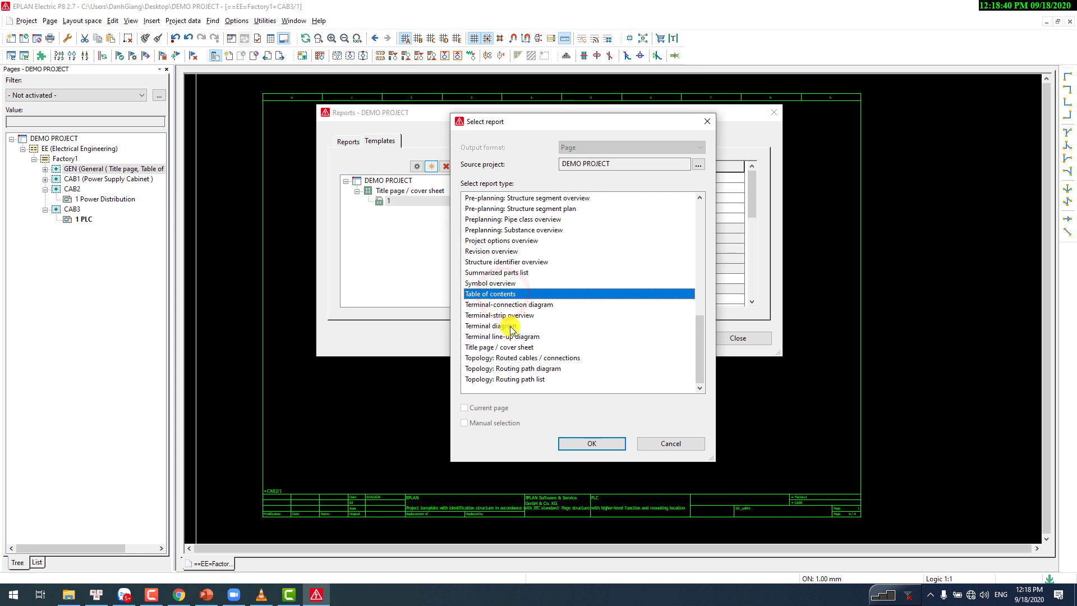
{"action": "left_click", "coordinate": [590, 443]}
Step: Assign the table of contents the functional assignment EE, higher-level function Factory1 and mounting location GEN
{"action": "left_click", "coordinate": [549, 317]}
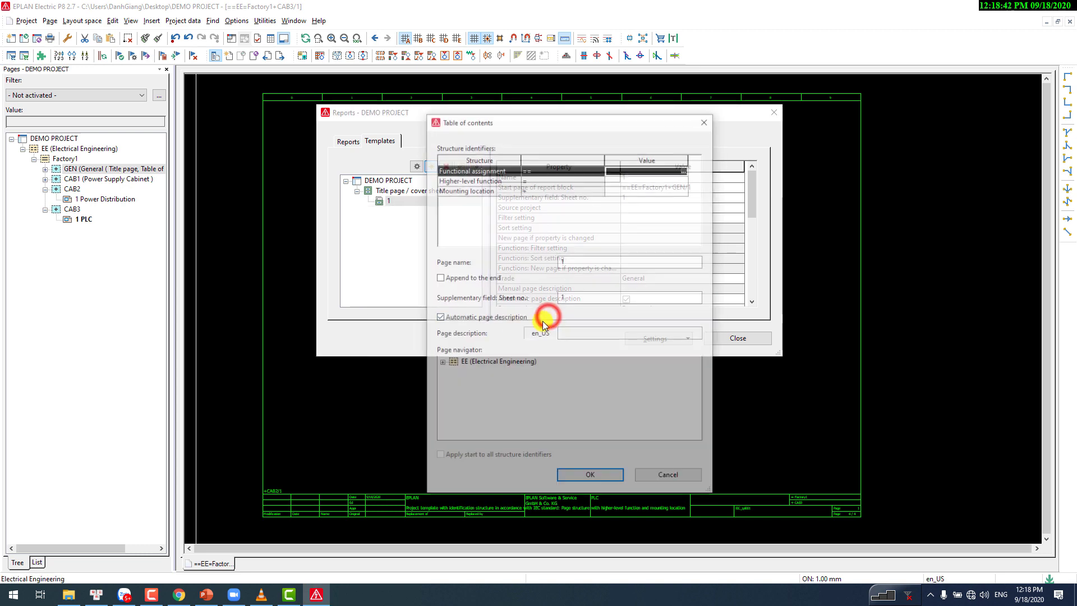
{"action": "left_click", "coordinate": [683, 171]}
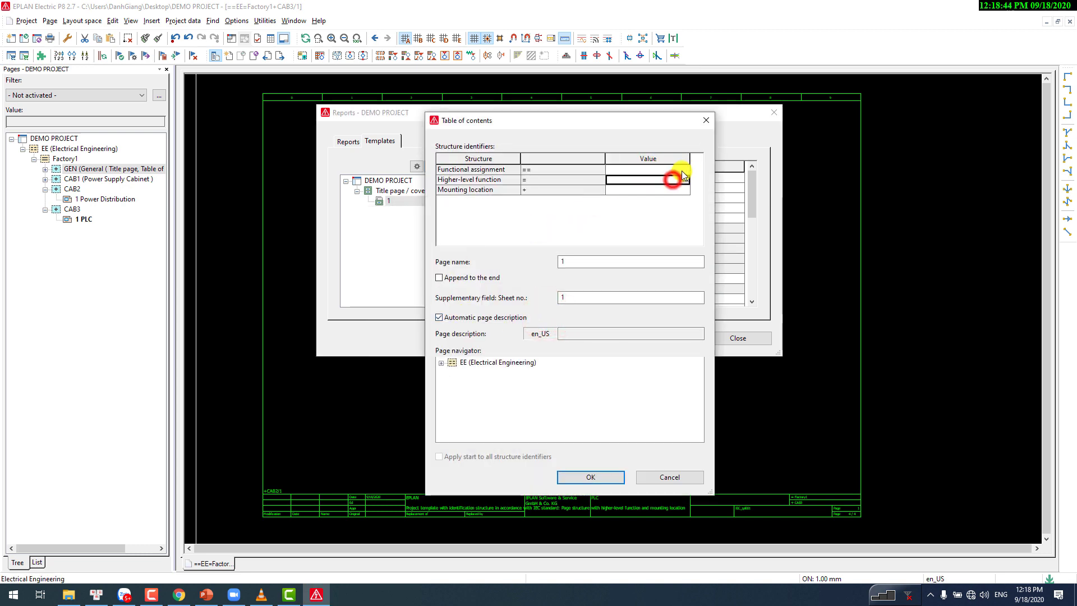
{"action": "left_click", "coordinate": [684, 169]}
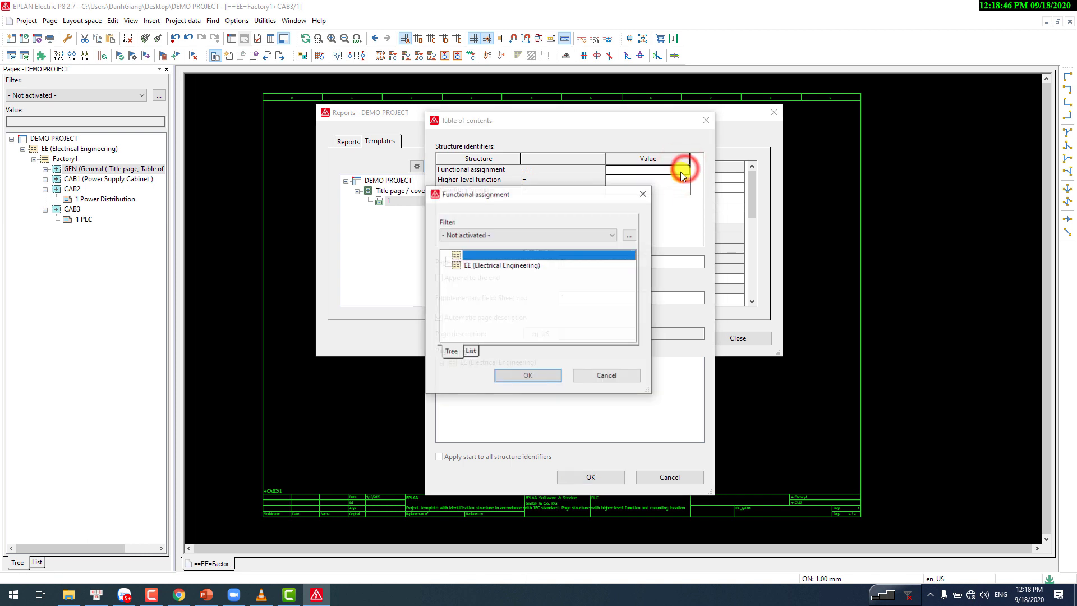
{"action": "double_click", "coordinate": [486, 262]}
{"action": "left_click", "coordinate": [678, 181]}
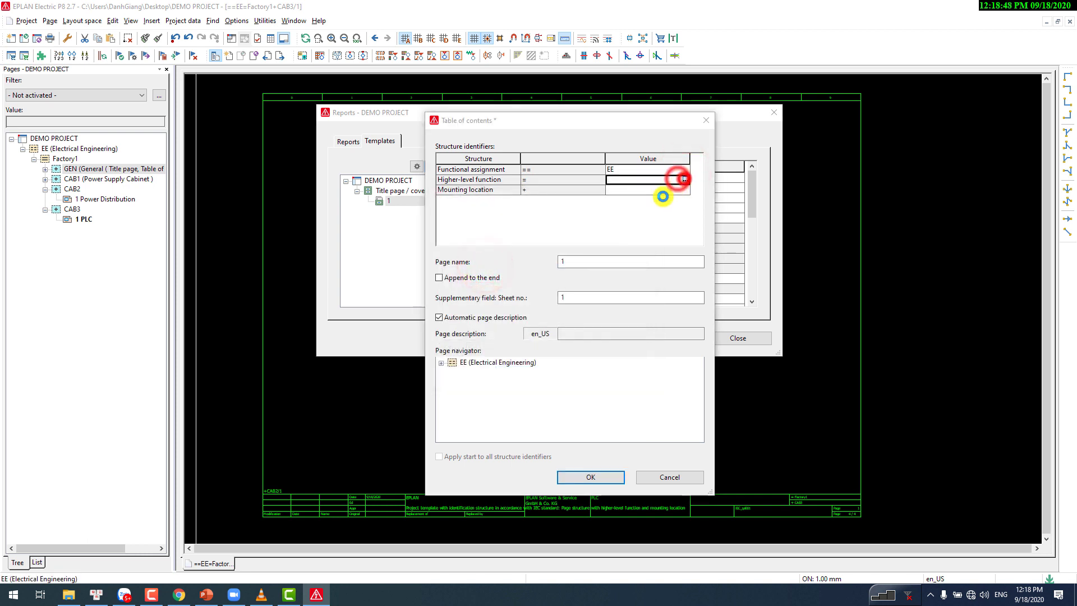
{"action": "left_click", "coordinate": [684, 180]}
{"action": "left_click", "coordinate": [478, 266]}
{"action": "left_click", "coordinate": [478, 267]}
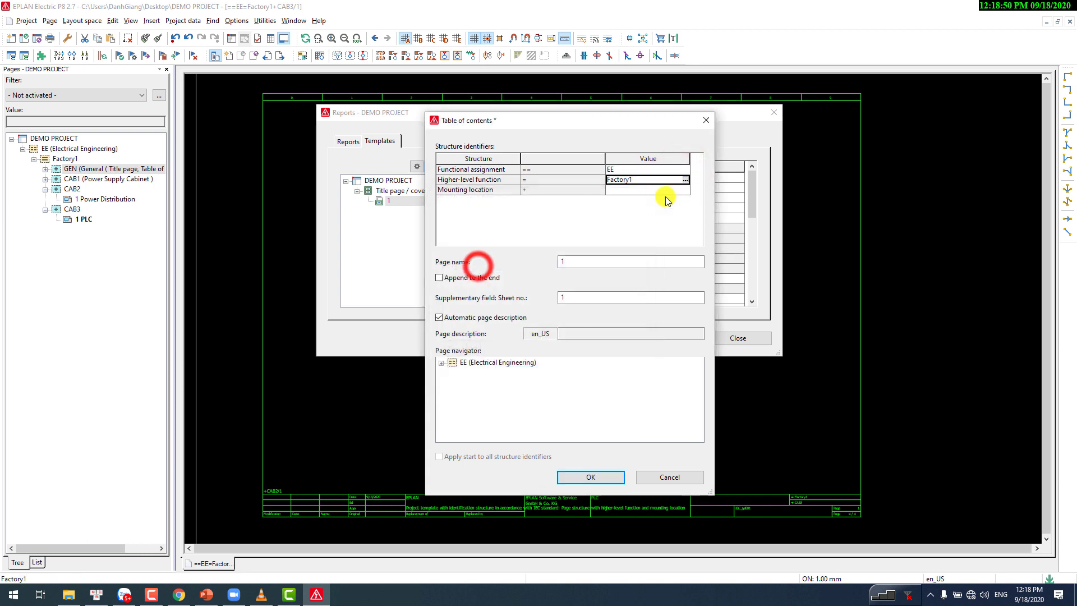
{"action": "left_click", "coordinate": [679, 189]}
{"action": "left_click", "coordinate": [685, 190]}
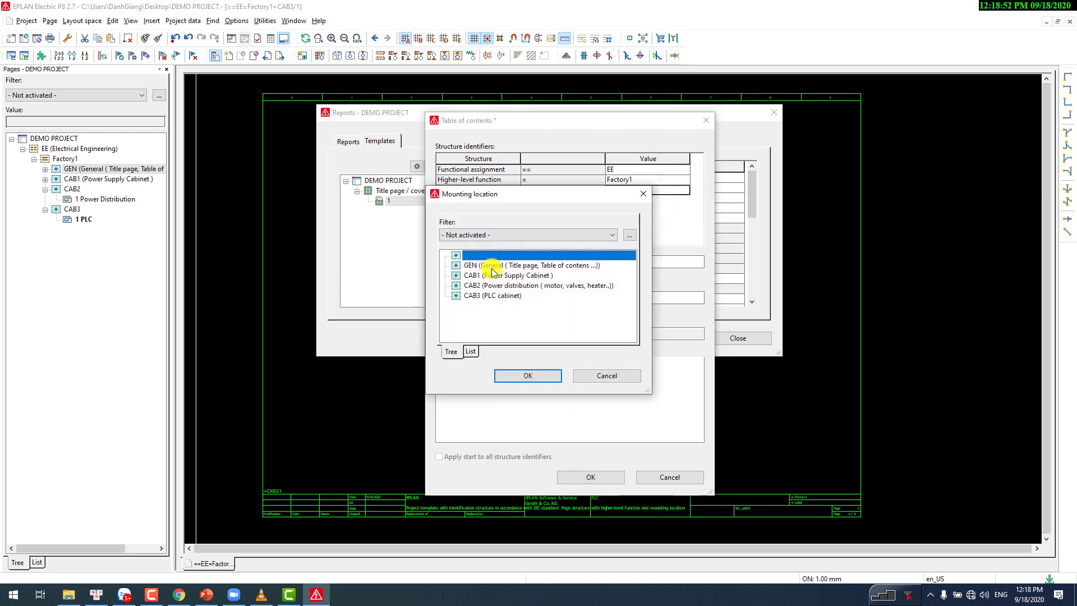
{"action": "left_click", "coordinate": [494, 265]}
{"action": "left_click", "coordinate": [527, 375]}
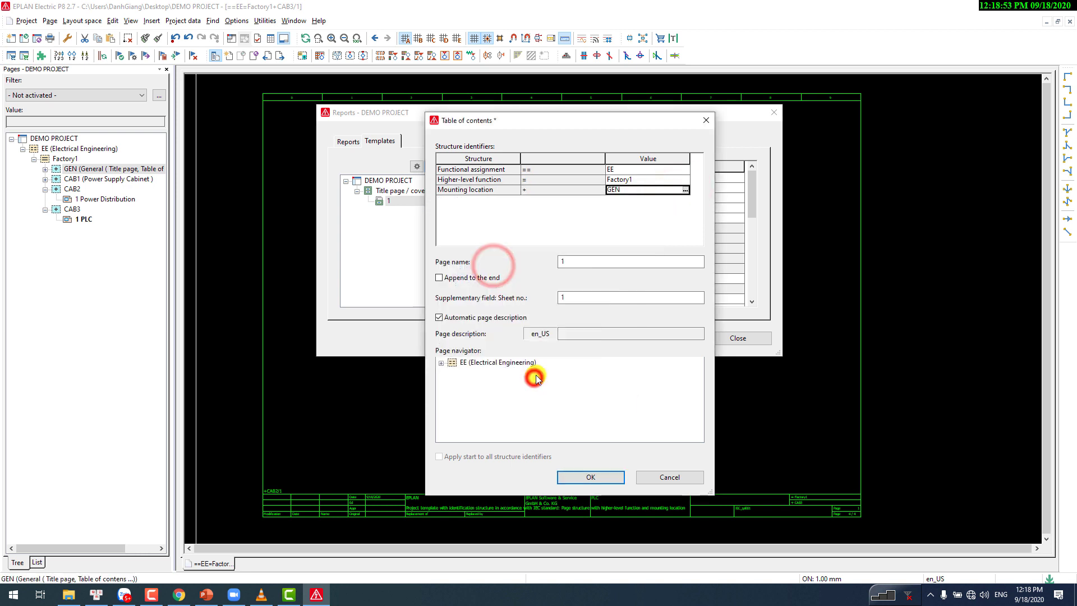
Step: Set the table of contents to append to the end, check its place among the GEN pages, and create the template
{"action": "left_click", "coordinate": [465, 279]}
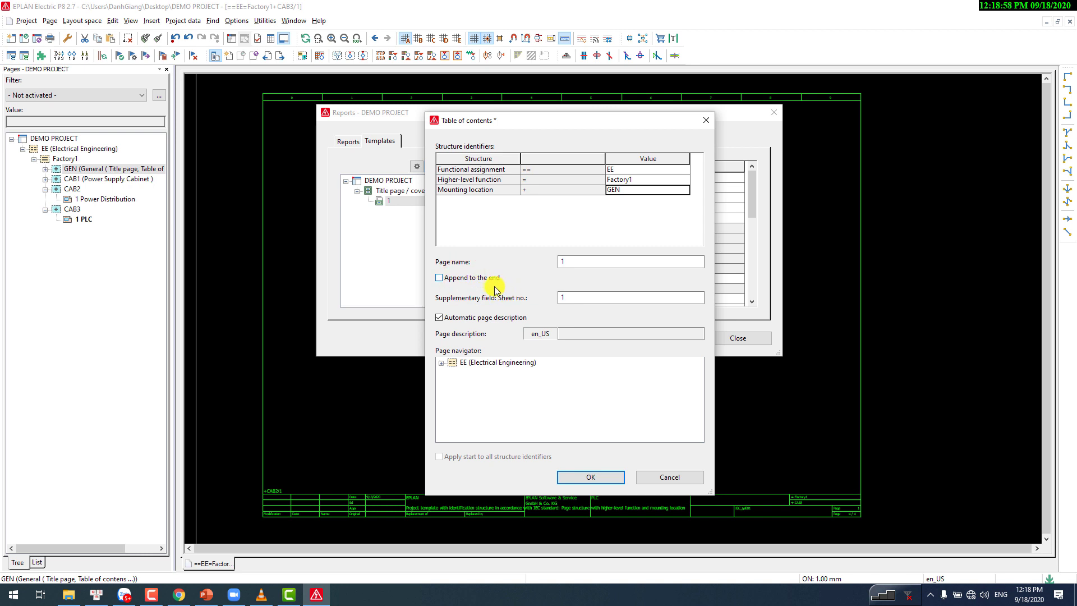
{"action": "left_click", "coordinate": [463, 279]}
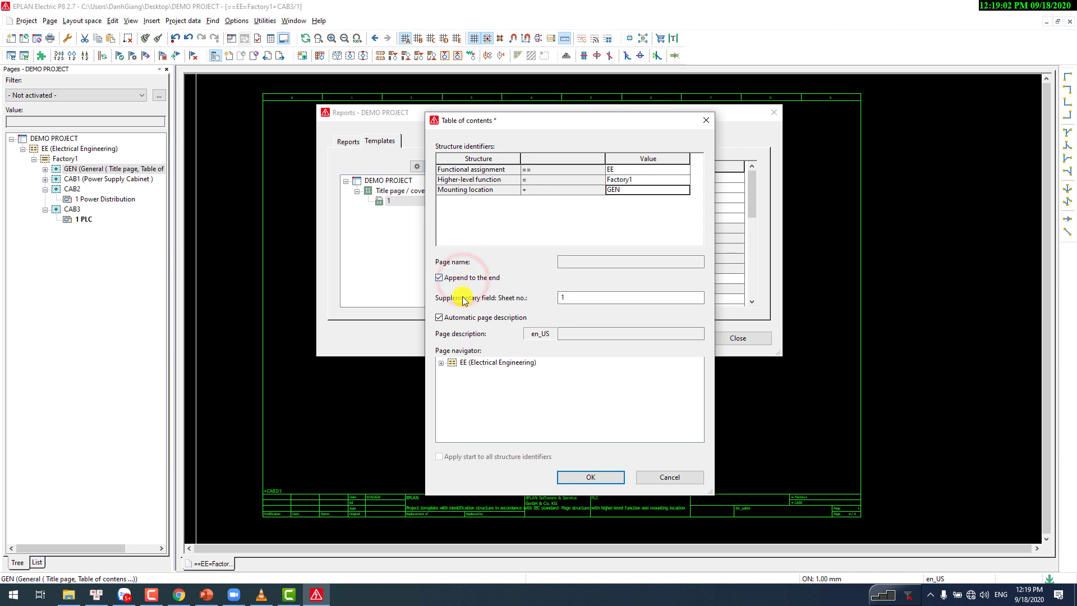
{"action": "left_click", "coordinate": [447, 369]}
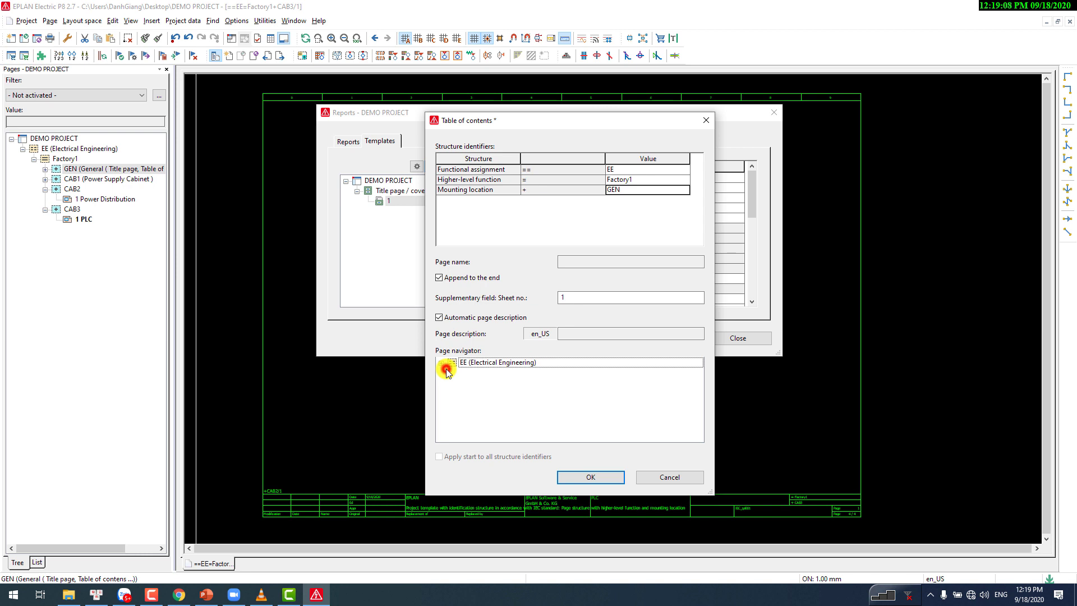
{"action": "left_click", "coordinate": [441, 364]}
{"action": "left_click", "coordinate": [452, 373]}
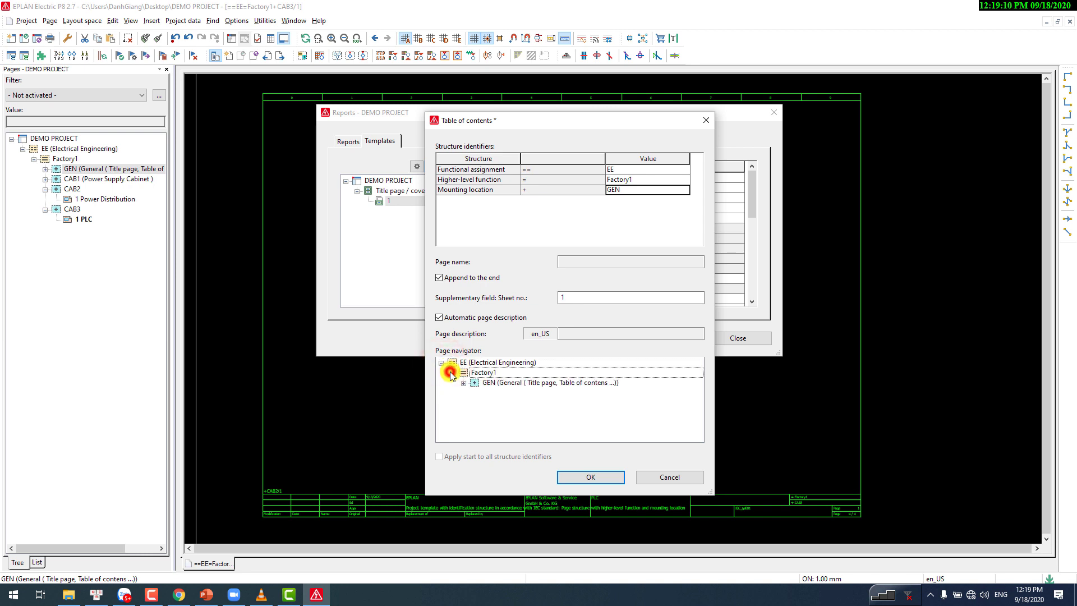
{"action": "left_click", "coordinate": [464, 383]}
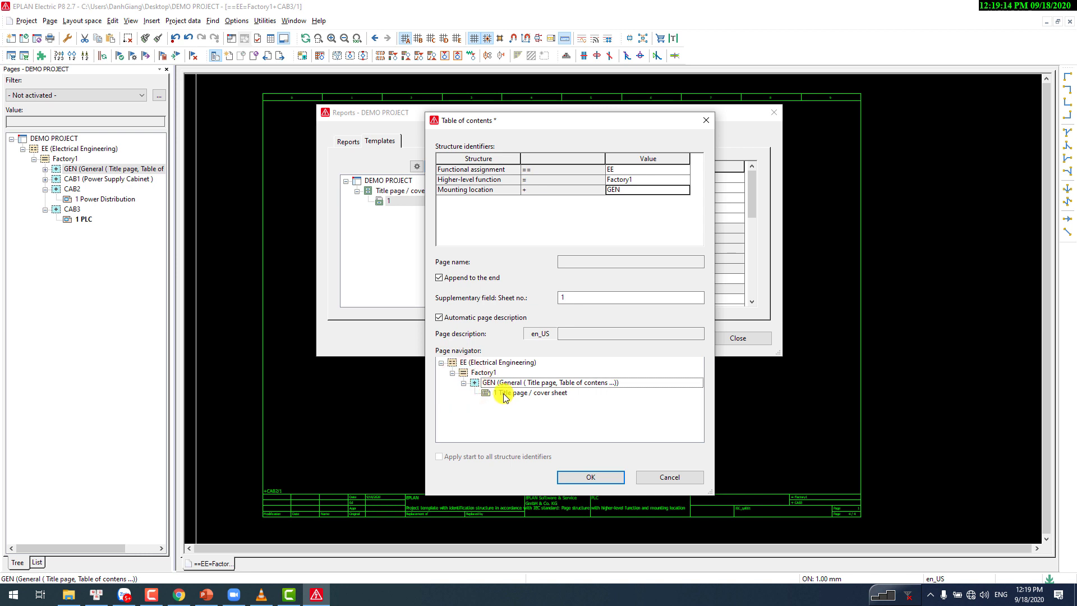
{"action": "left_click", "coordinate": [578, 478]}
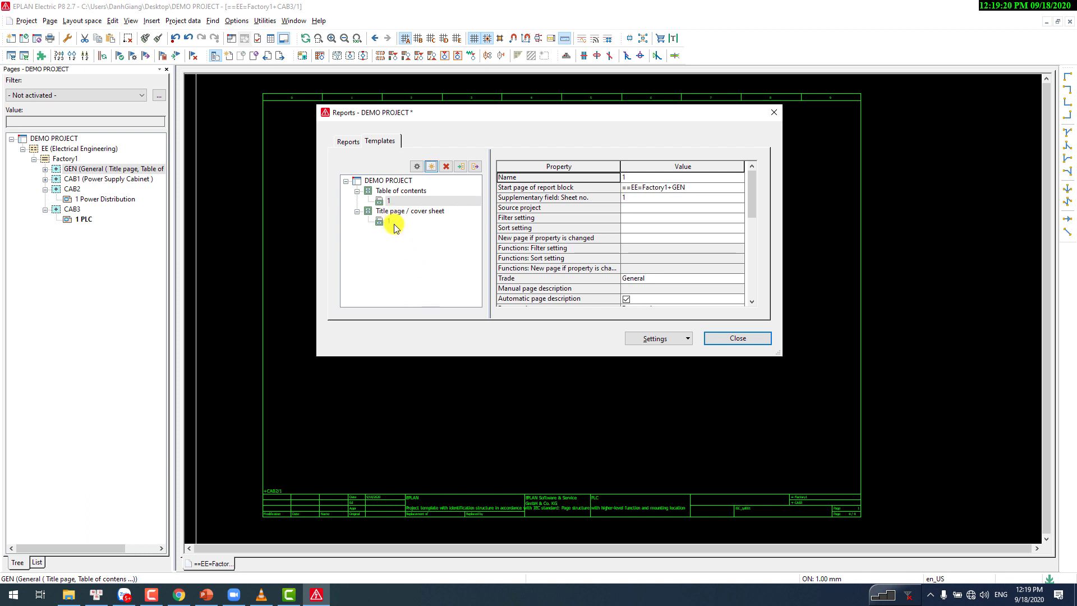
Step: Start a new report template of type Structure identifier overview for DEMO PROJECT, with filter and sorting left not activated
{"action": "left_click", "coordinate": [432, 166]}
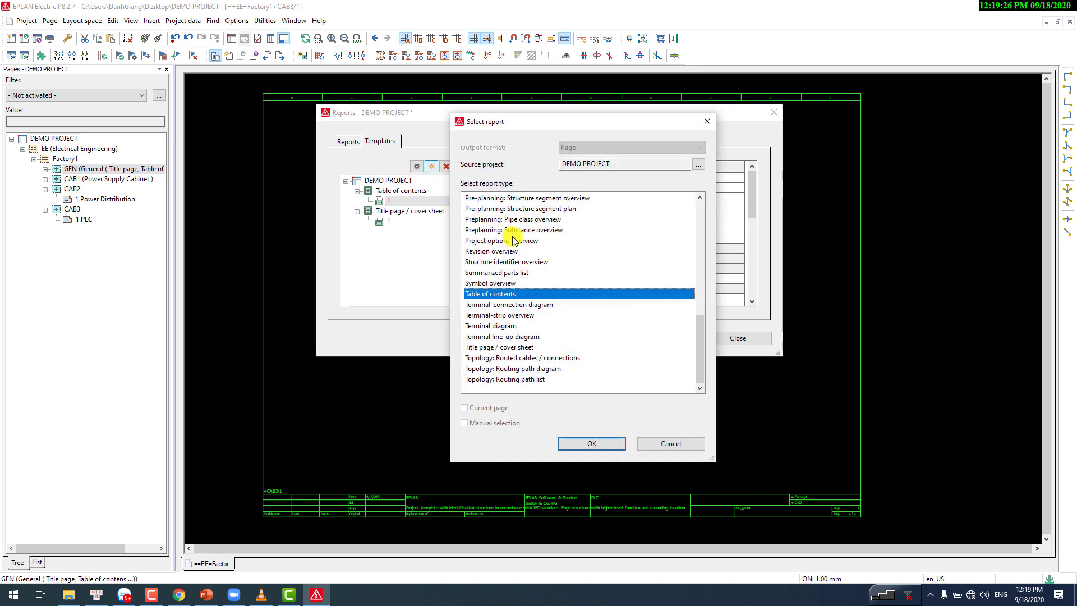
{"action": "left_click", "coordinate": [520, 241]}
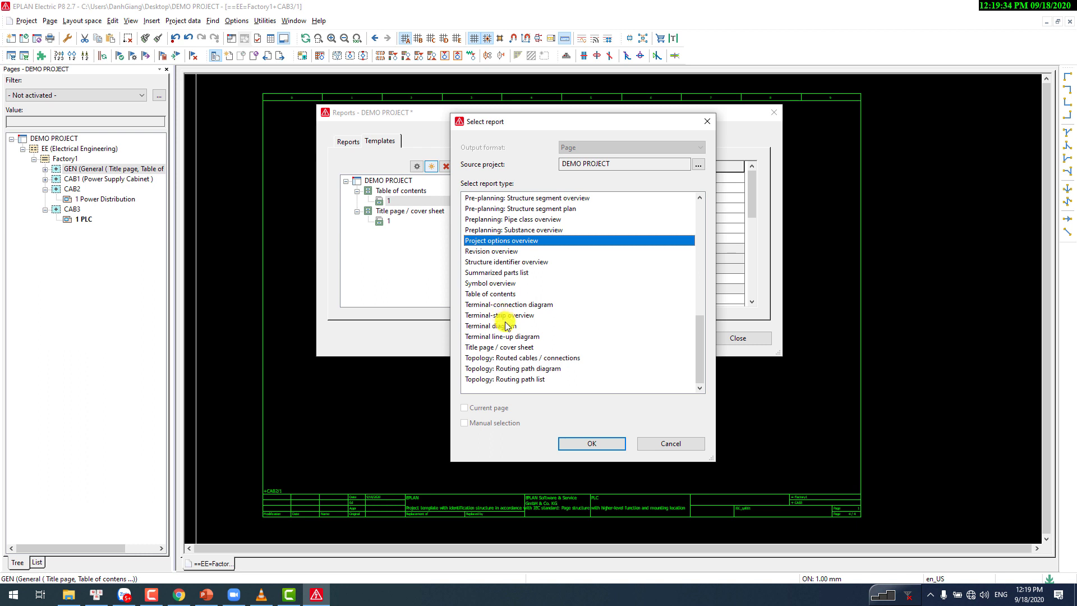
{"action": "left_click", "coordinate": [519, 262]}
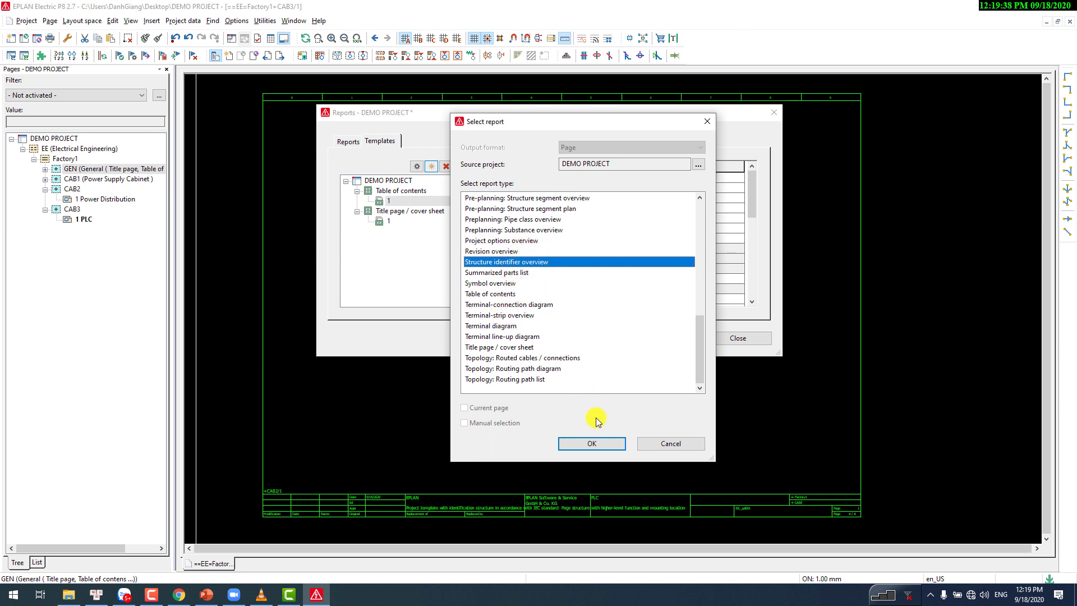
{"action": "left_click", "coordinate": [592, 444]}
{"action": "left_click", "coordinate": [656, 240]}
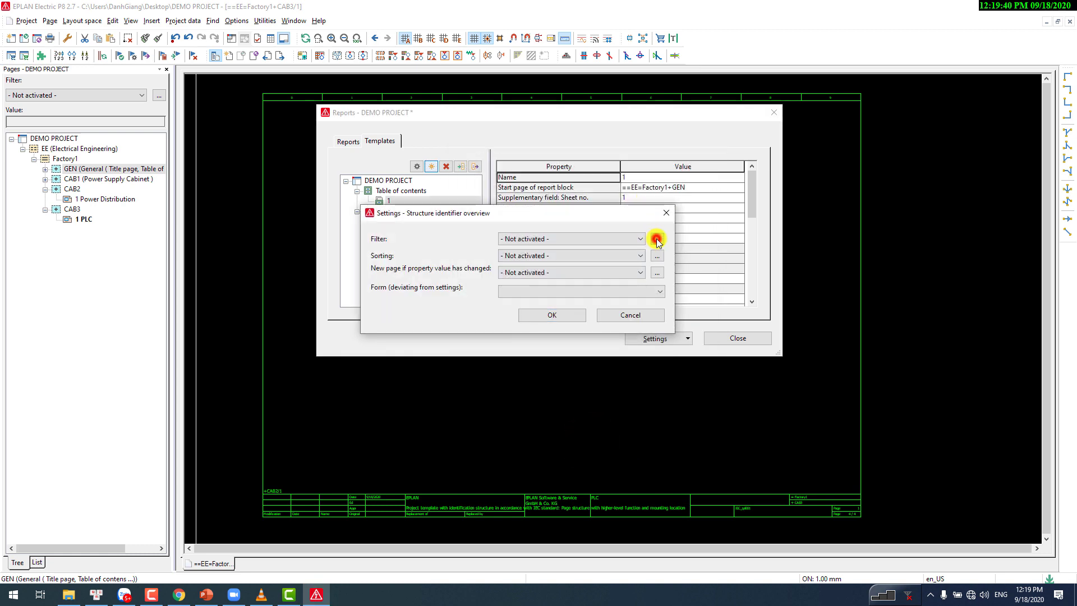
{"action": "left_click", "coordinate": [685, 337]}
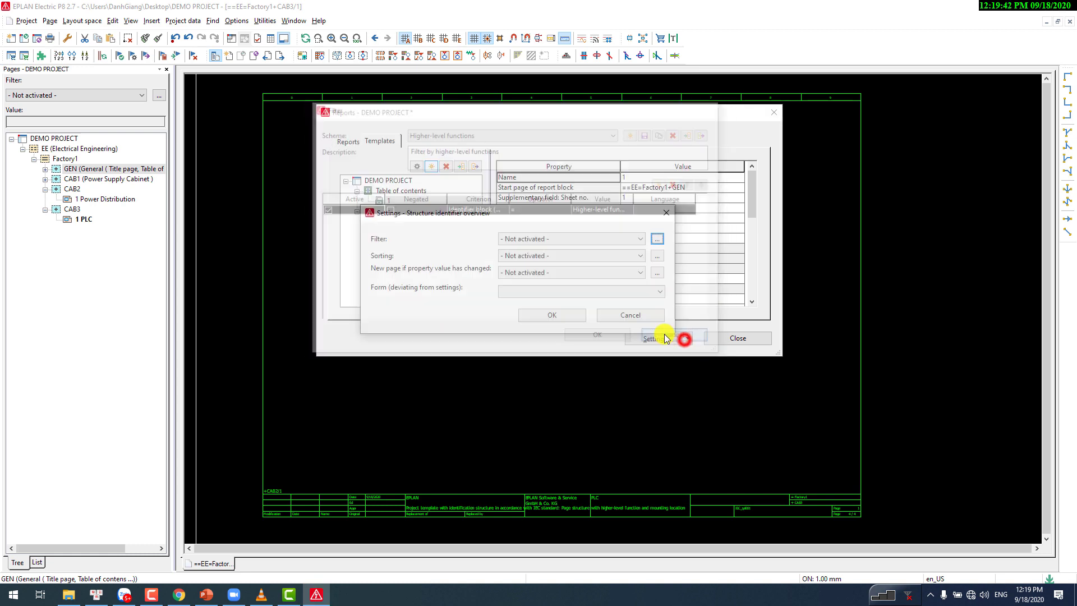
{"action": "left_click", "coordinate": [556, 311]}
Step: Assign the structure identifier overview the functional assignment EE, higher-level function Factory1 and mounting location GEN
{"action": "left_click", "coordinate": [663, 170]}
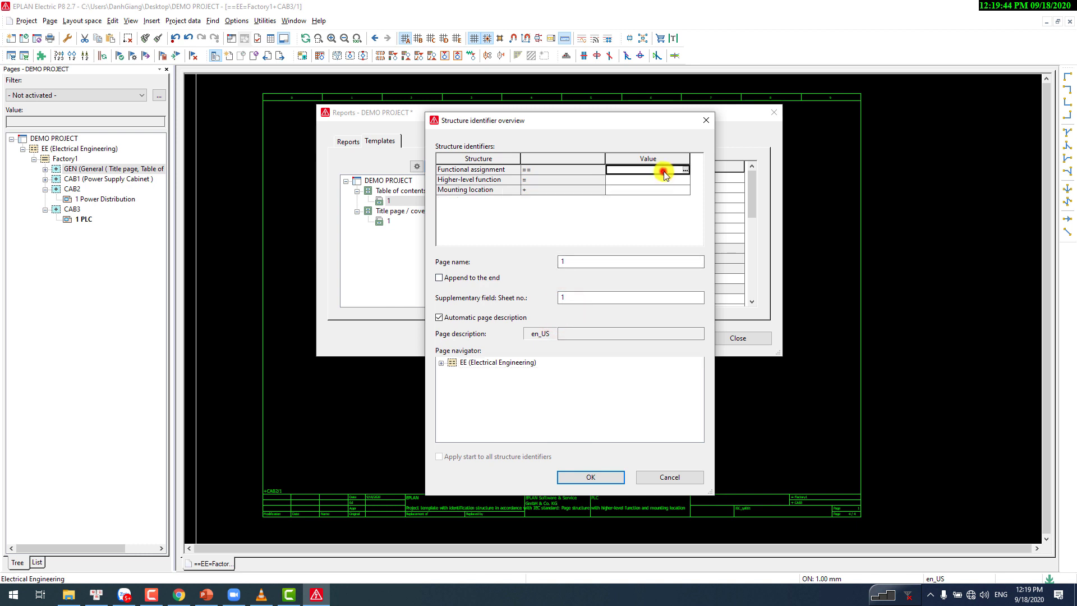
{"action": "left_click", "coordinate": [684, 172]}
{"action": "double_click", "coordinate": [512, 259]}
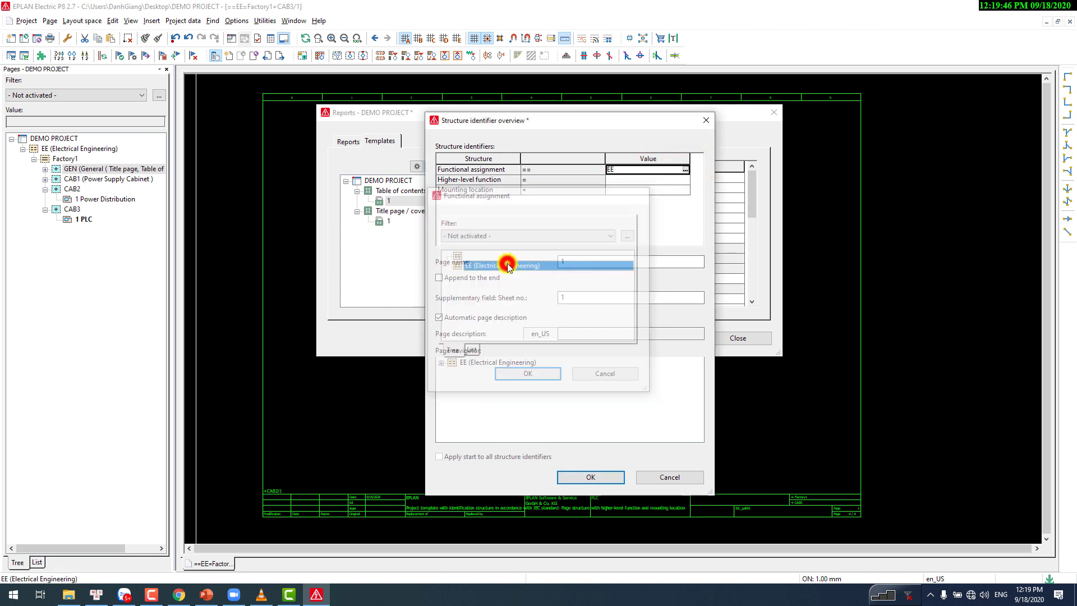
{"action": "left_click", "coordinate": [673, 179]}
{"action": "left_click", "coordinate": [685, 180]}
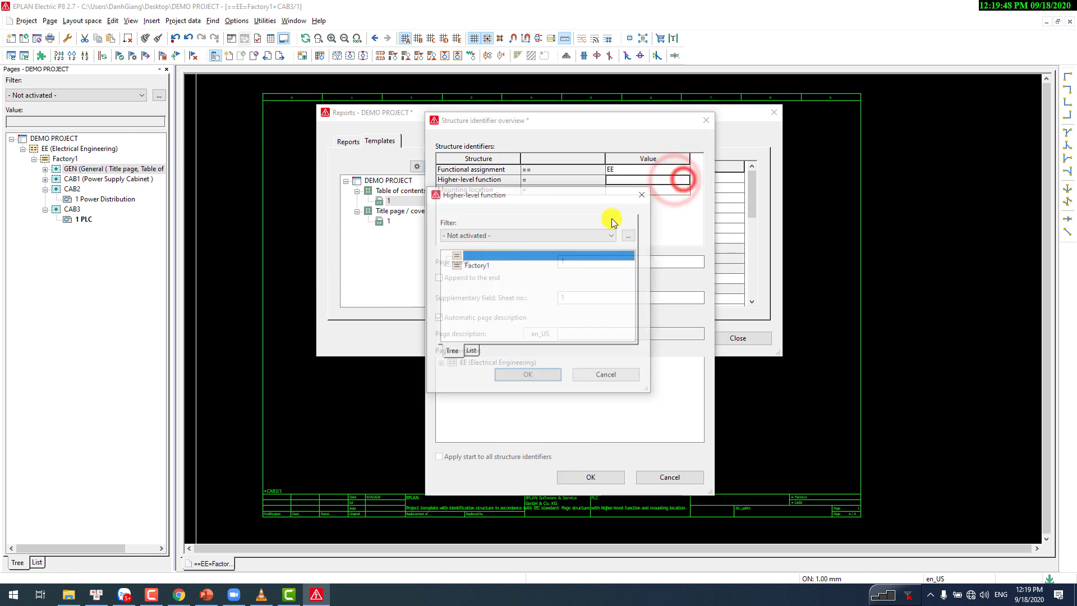
{"action": "double_click", "coordinate": [475, 266]}
{"action": "left_click", "coordinate": [650, 189]}
{"action": "left_click", "coordinate": [685, 189]}
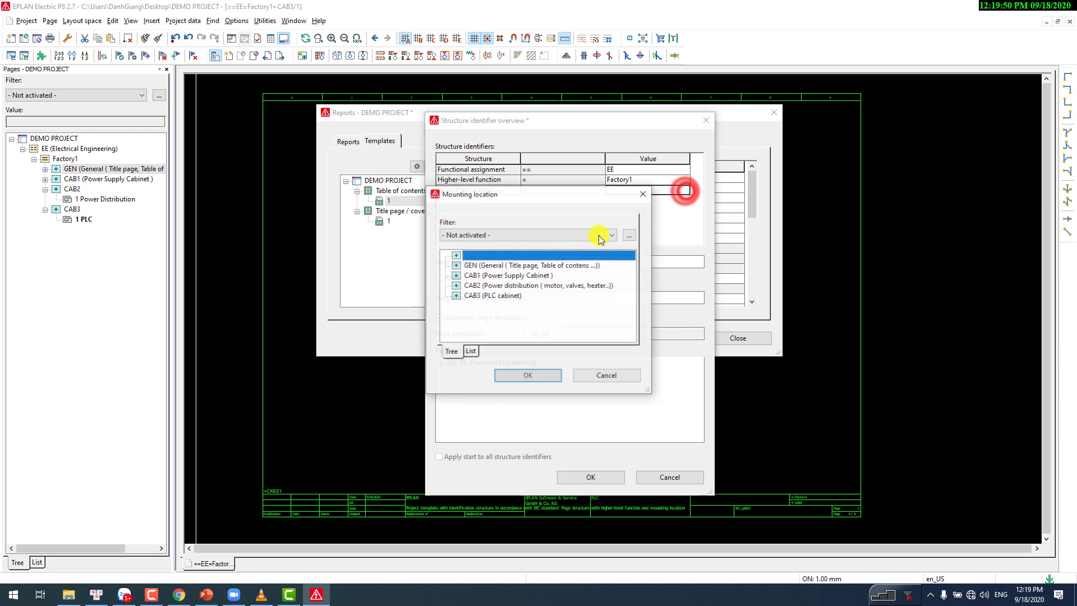
{"action": "double_click", "coordinate": [510, 266]}
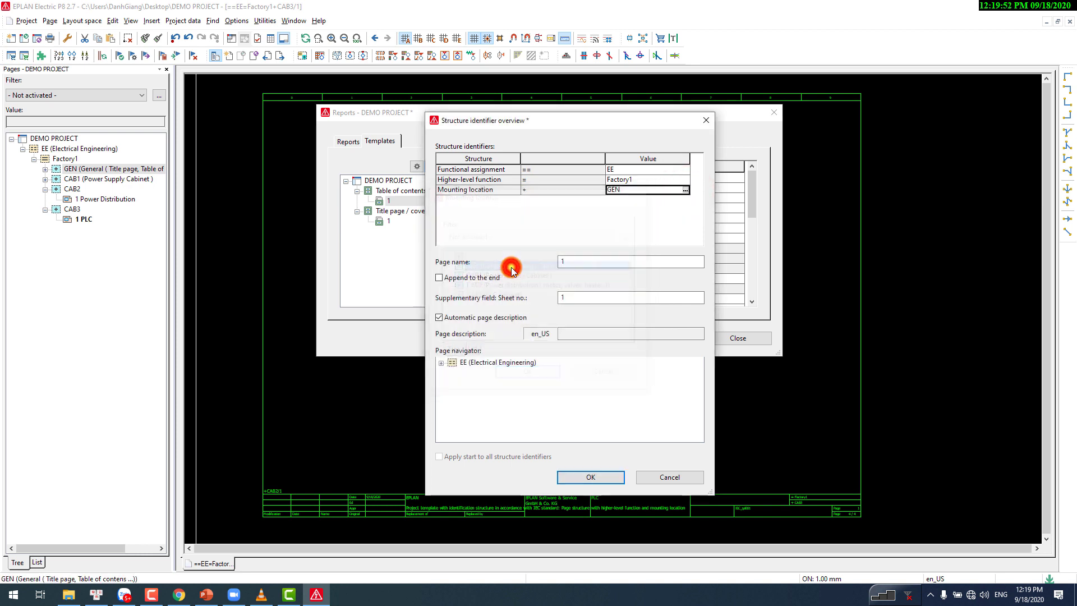
Step: Set the structure identifier overview to append to the end, check its place among the GEN pages, and create the template
{"action": "left_click", "coordinate": [473, 278]}
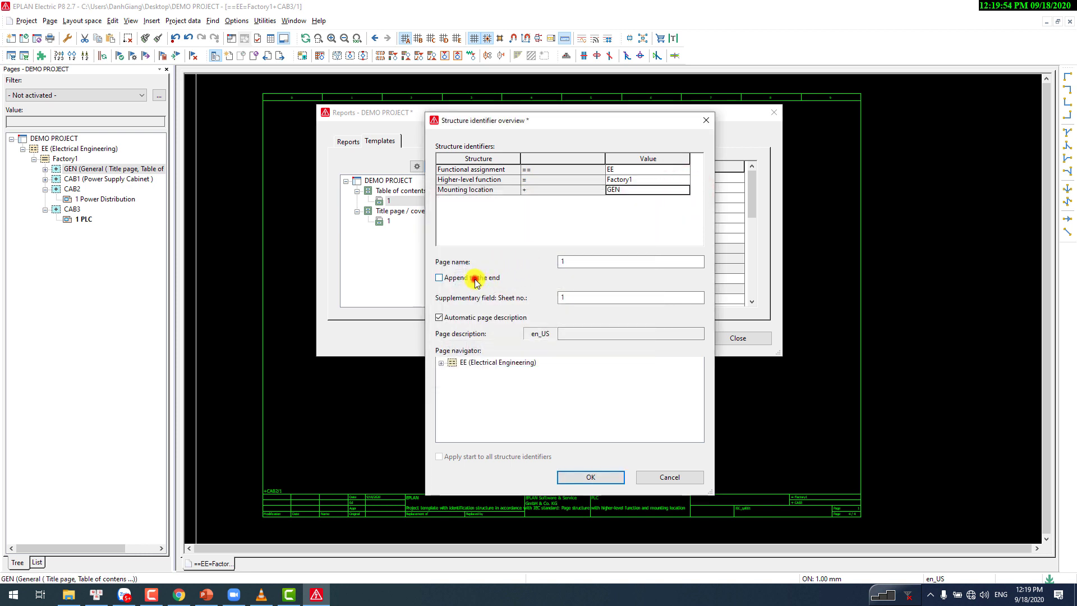
{"action": "left_click", "coordinate": [441, 362]}
{"action": "left_click", "coordinate": [452, 373]}
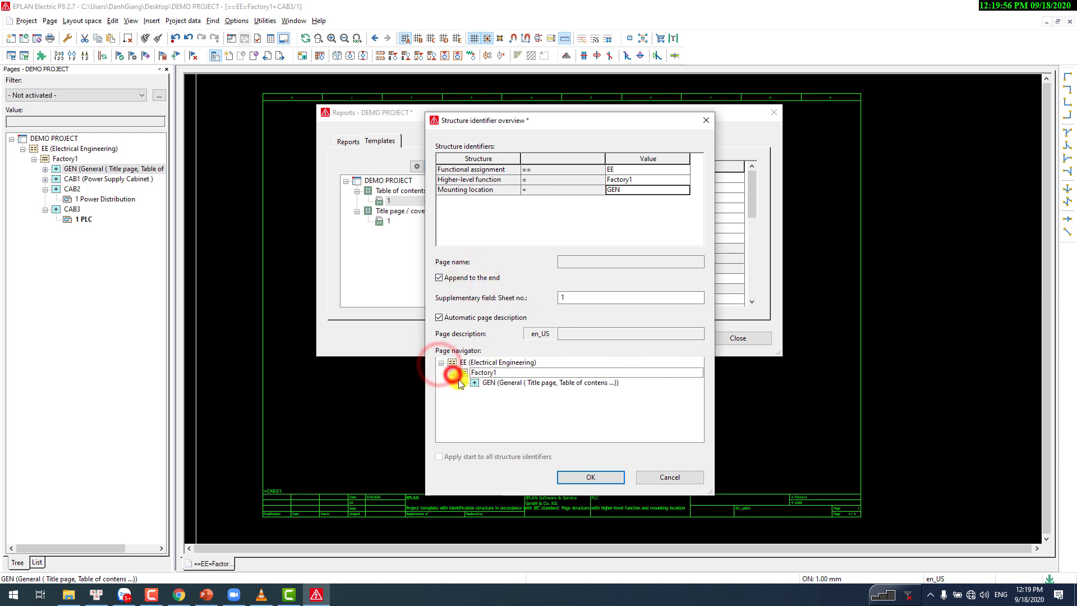
{"action": "left_click", "coordinate": [463, 383]}
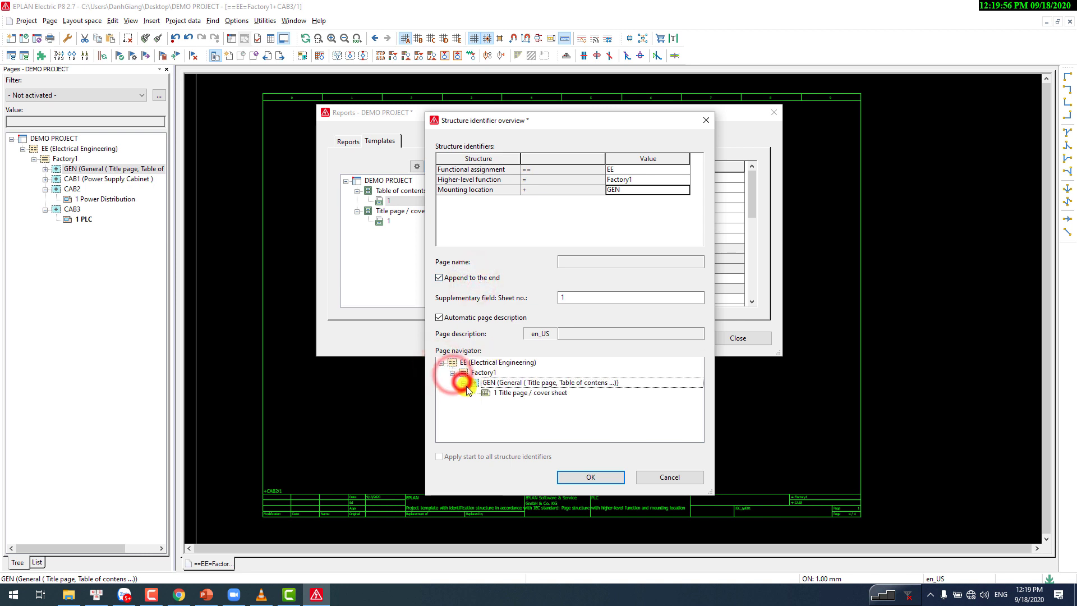
{"action": "left_click", "coordinate": [586, 476]}
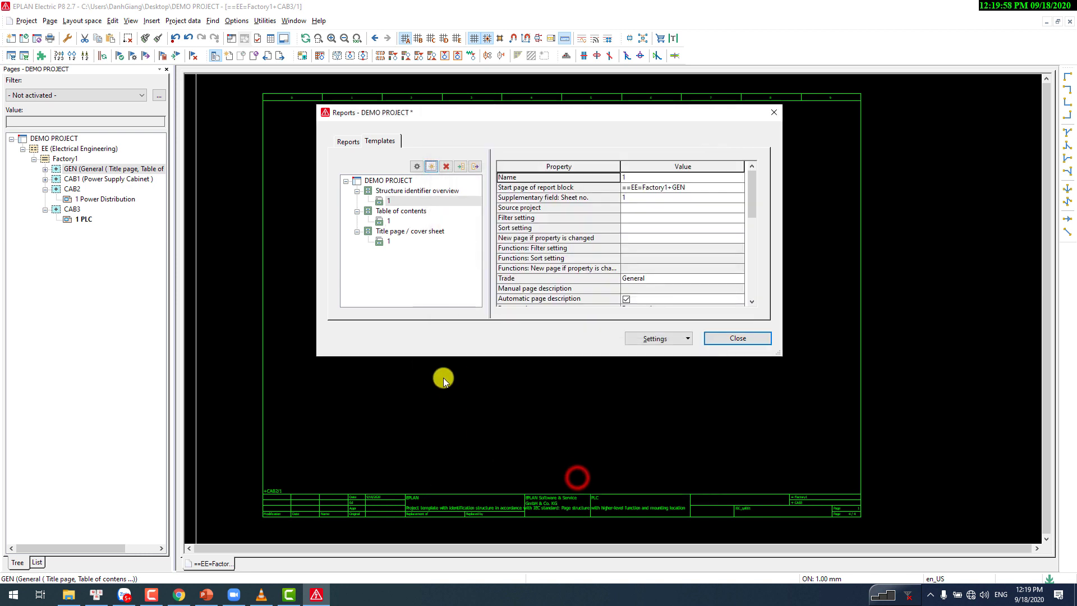
Step: Generate the Table of contents and Structure identifier overview reports from their templates, and close the report management
{"action": "left_click", "coordinate": [381, 222]}
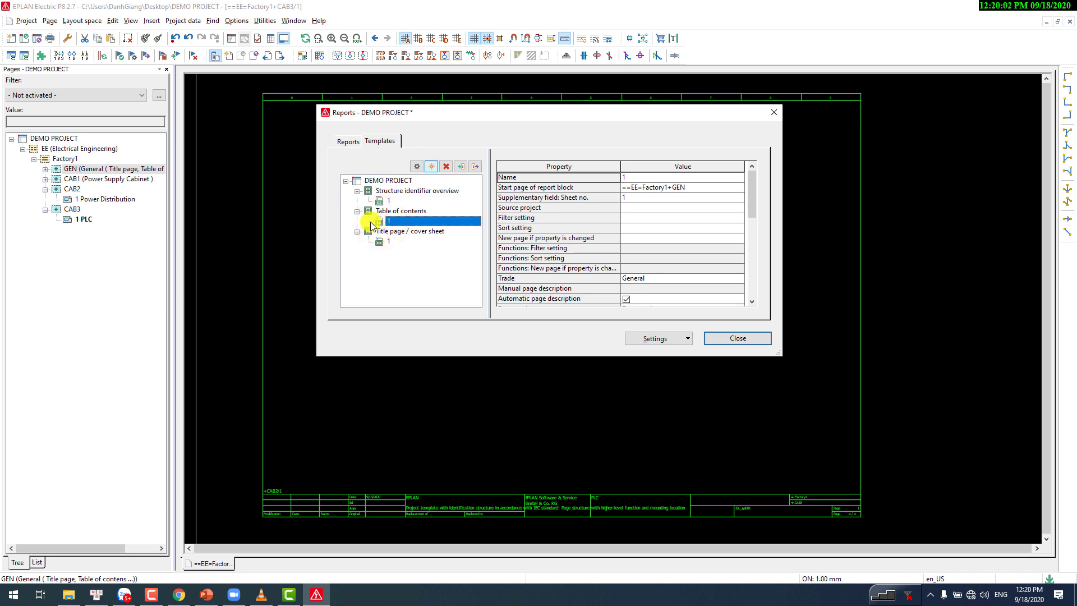
{"action": "left_click", "coordinate": [416, 167]}
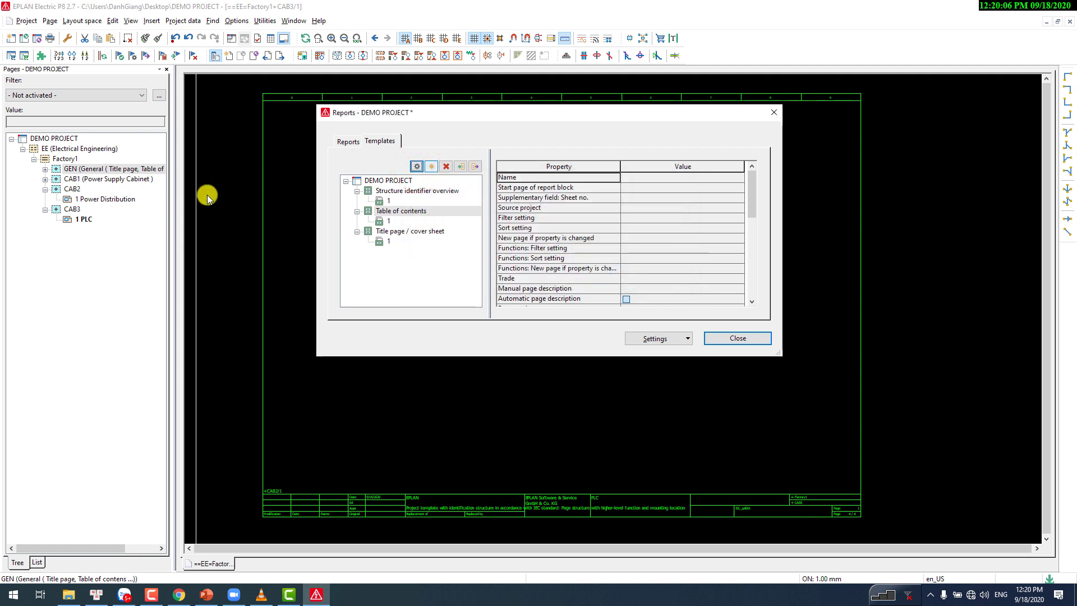
{"action": "left_click", "coordinate": [45, 170]}
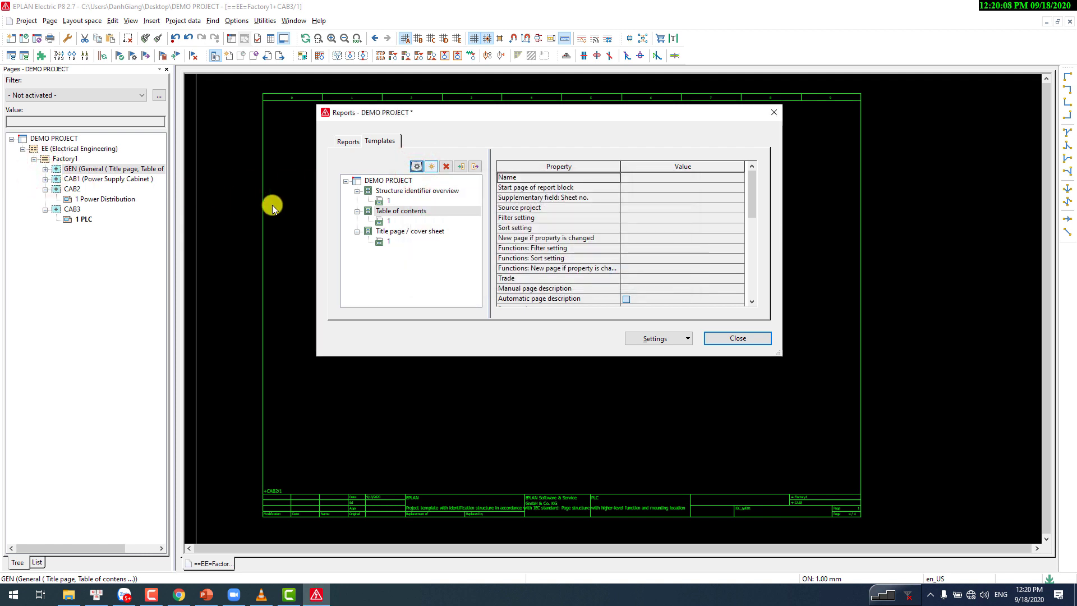
{"action": "left_click", "coordinate": [412, 191]}
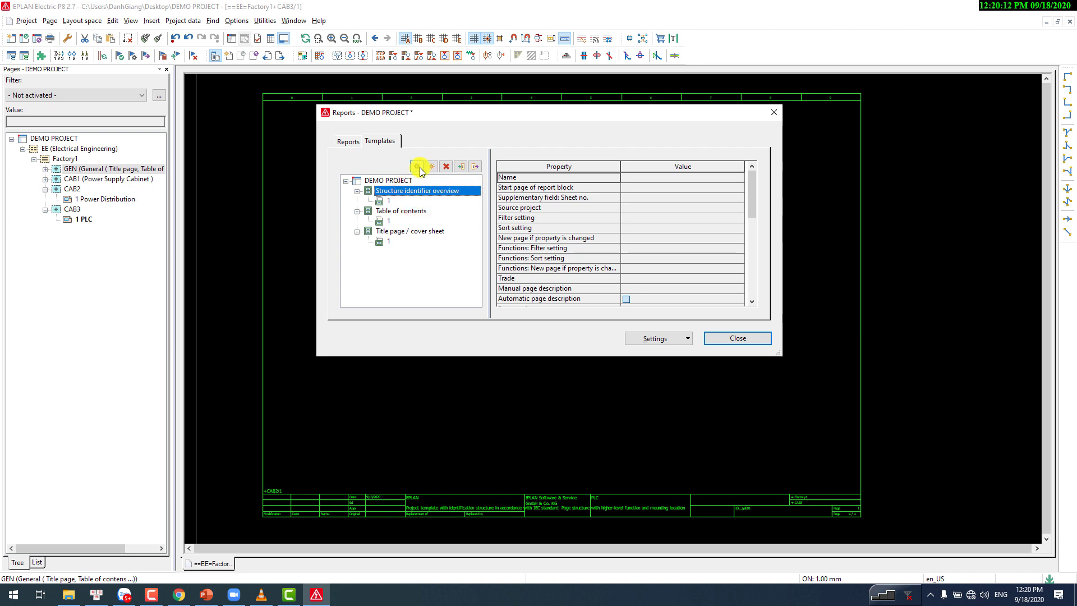
{"action": "left_click", "coordinate": [417, 166]}
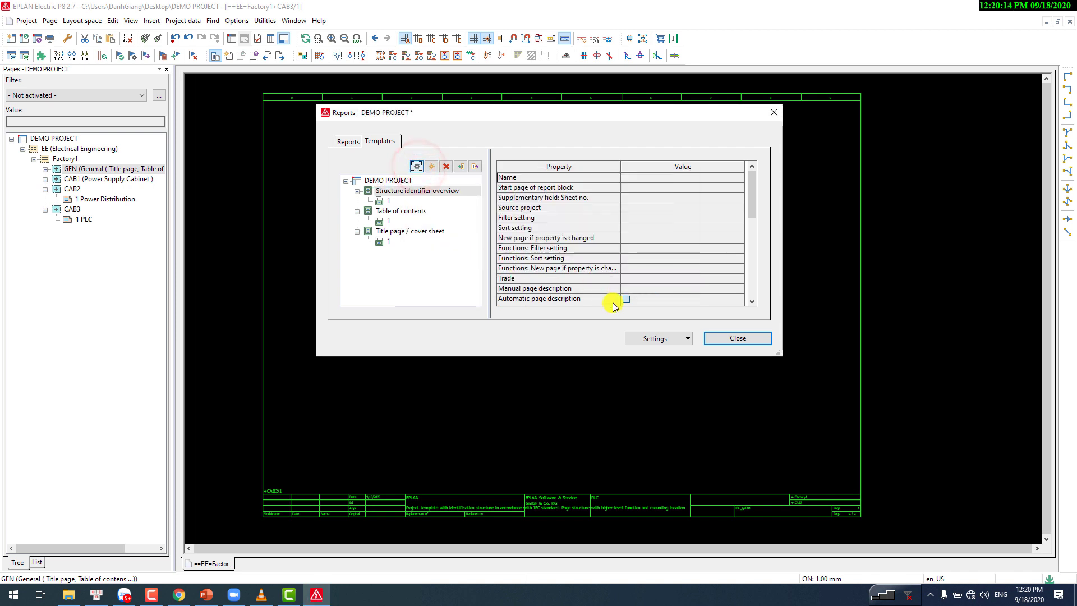
{"action": "left_click", "coordinate": [717, 338]}
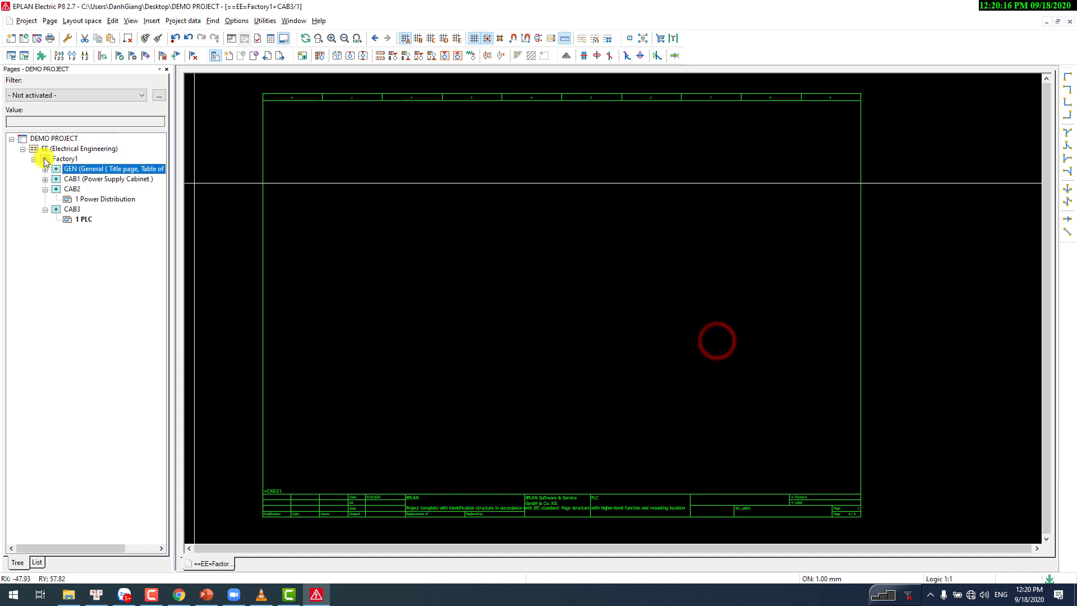
Step: Expand GEN in the page tree and view its Title page / cover sheet and Table of contents pages
{"action": "left_click", "coordinate": [45, 169]}
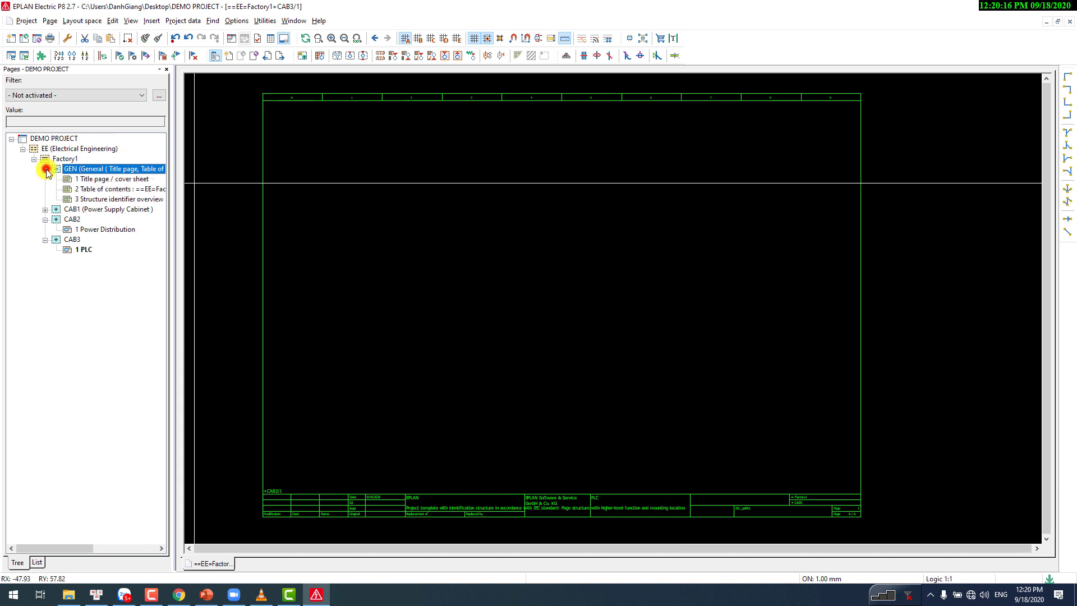
{"action": "double_click", "coordinate": [109, 180]}
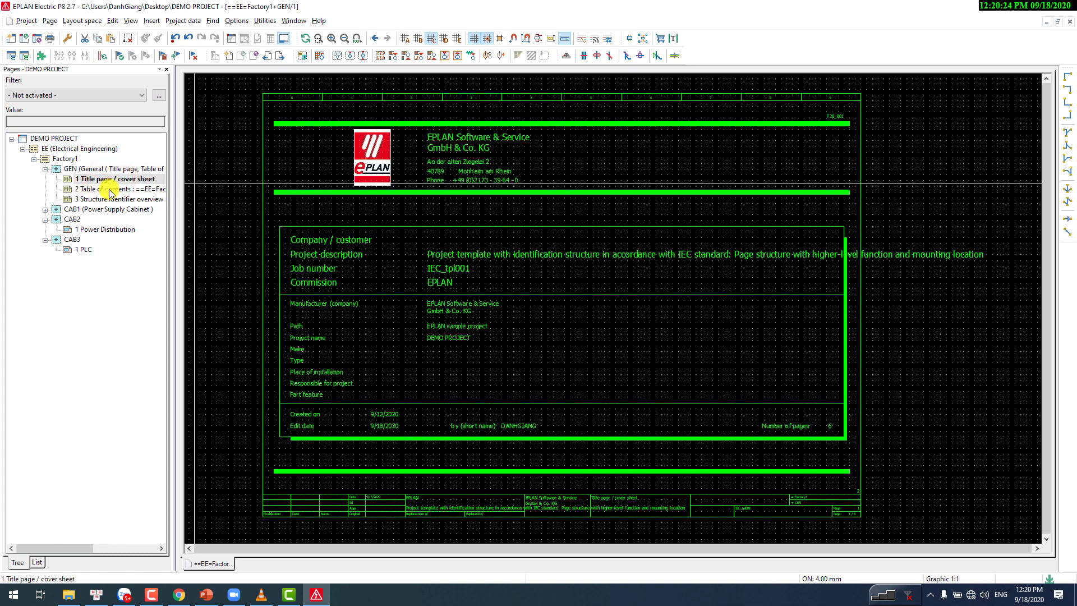
{"action": "double_click", "coordinate": [110, 191]}
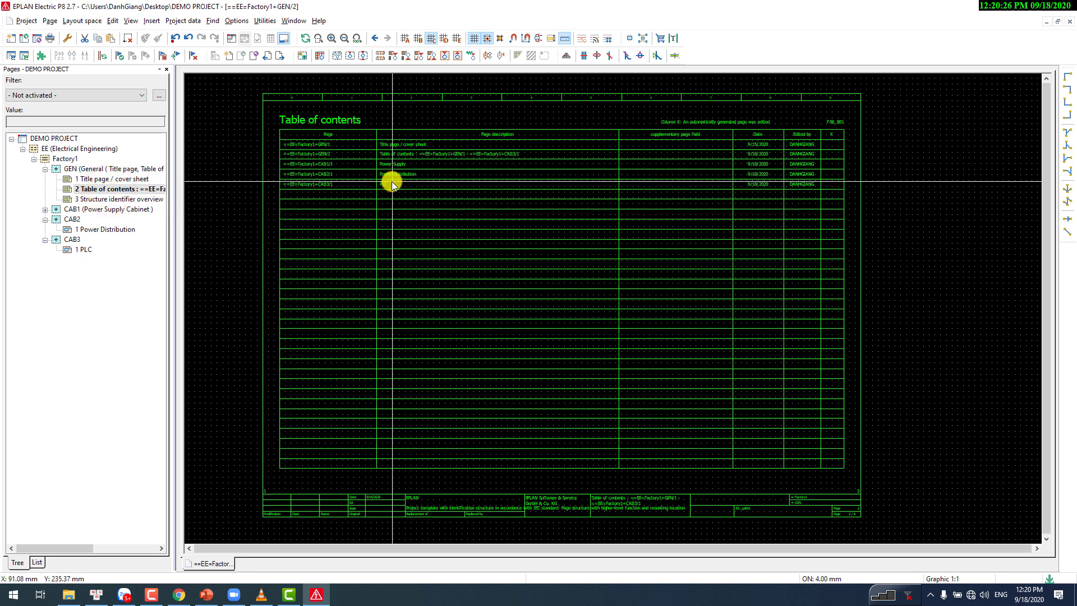
Step: Set the table of contents page to the 16.00 mm grid and hide the grid display
{"action": "left_click", "coordinate": [405, 38]}
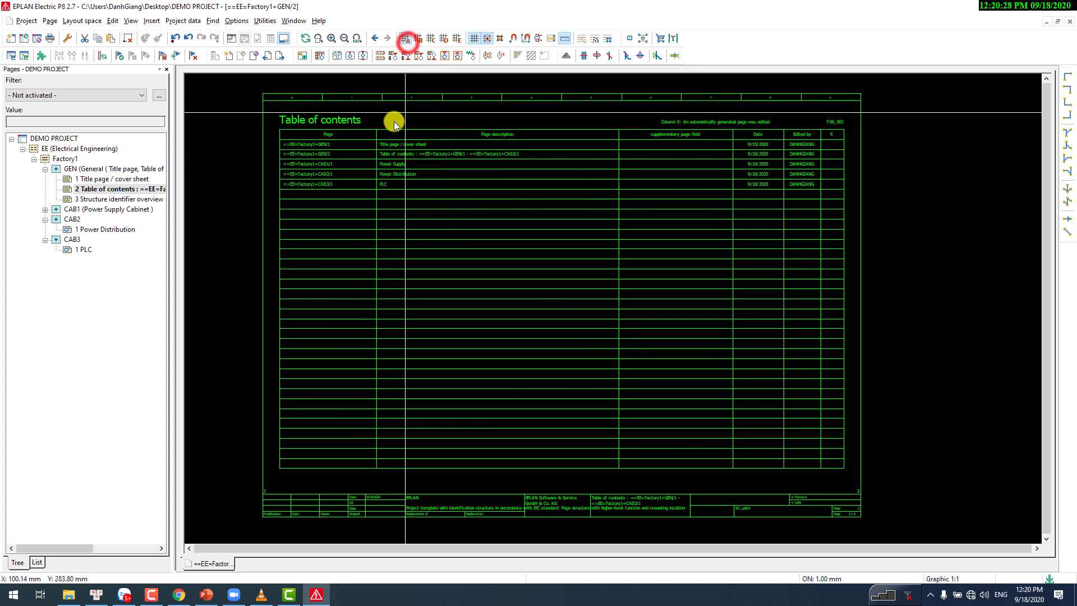
{"action": "scroll", "coordinate": [343, 140], "scroll_direction": "up", "scroll_amount": 1}
{"action": "scroll", "coordinate": [343, 139], "scroll_direction": "up", "scroll_amount": 2}
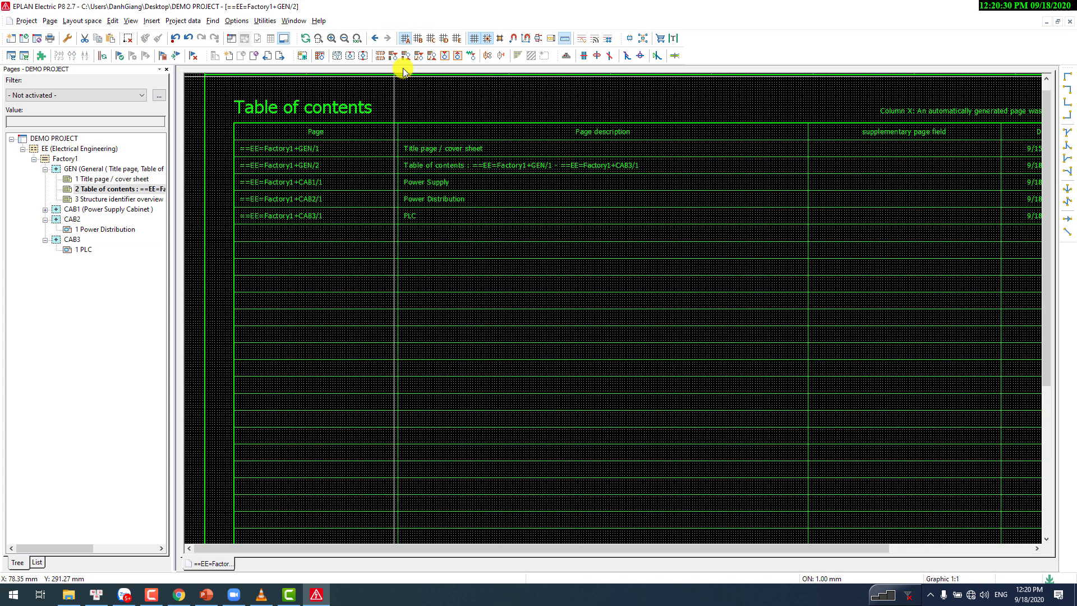
{"action": "left_click", "coordinate": [456, 38]}
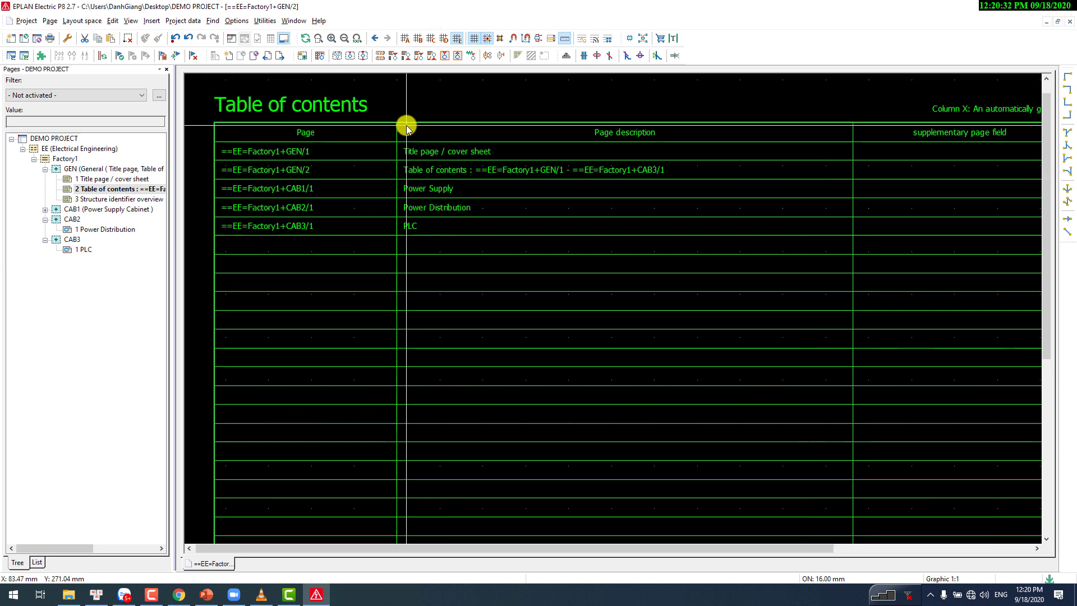
{"action": "left_click", "coordinate": [475, 39]}
Step: Examine the page entries in the table of contents and the identifiers on the Structure identifier overview page
{"action": "scroll", "coordinate": [413, 163], "scroll_direction": "down", "scroll_amount": 3}
{"action": "scroll", "coordinate": [435, 159], "scroll_direction": "up", "scroll_amount": 3}
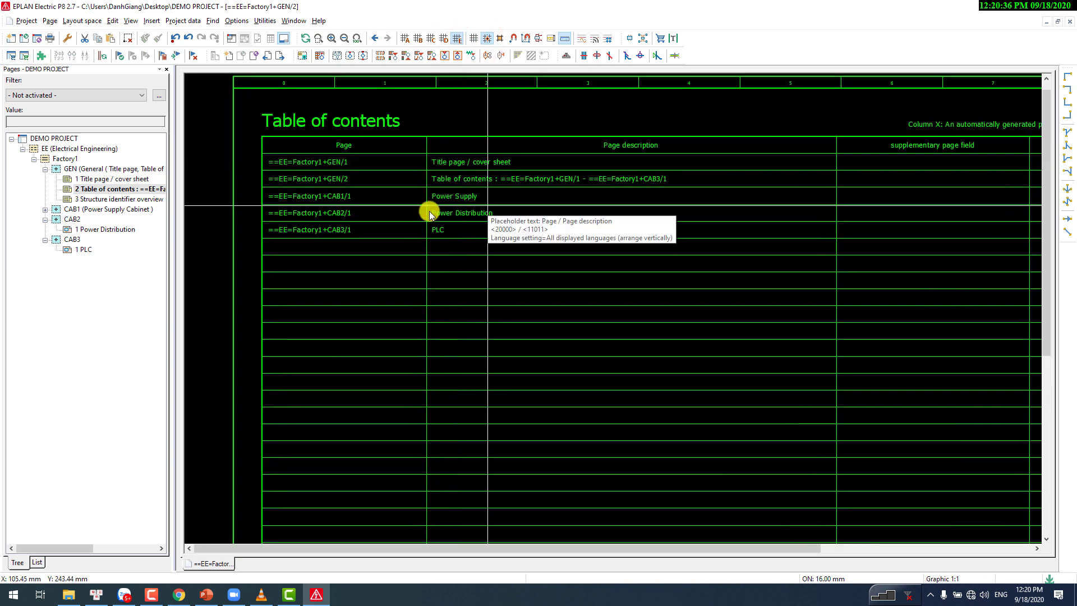
{"action": "scroll", "coordinate": [476, 176], "scroll_direction": "up", "scroll_amount": 2}
{"action": "scroll", "coordinate": [496, 193], "scroll_direction": "down", "scroll_amount": 2}
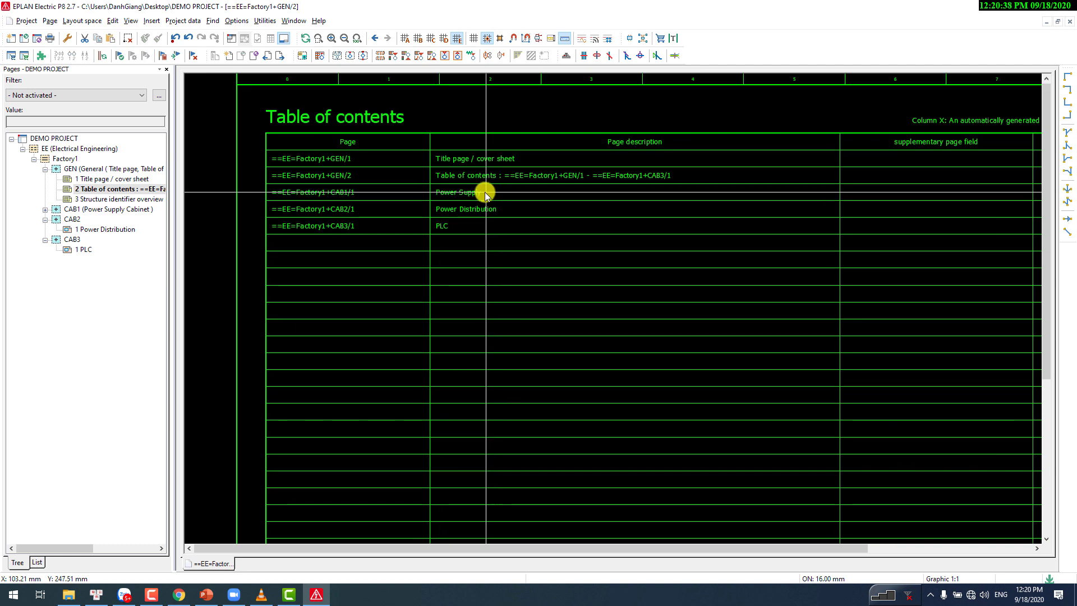
{"action": "scroll", "coordinate": [610, 145], "scroll_direction": "down", "scroll_amount": 2}
{"action": "scroll", "coordinate": [593, 168], "scroll_direction": "up", "scroll_amount": 3}
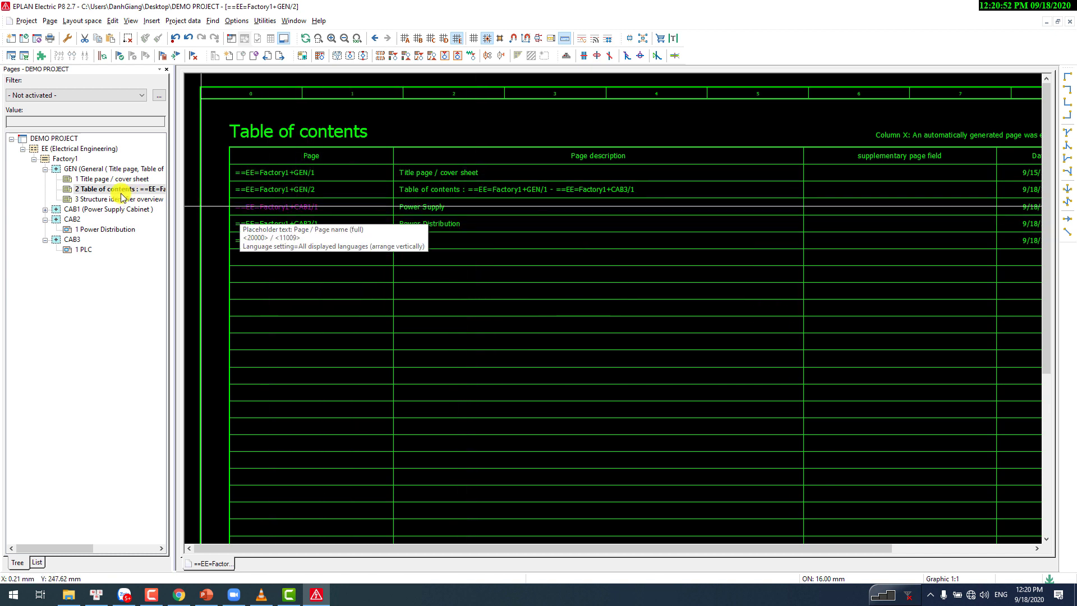
{"action": "left_click", "coordinate": [118, 199]}
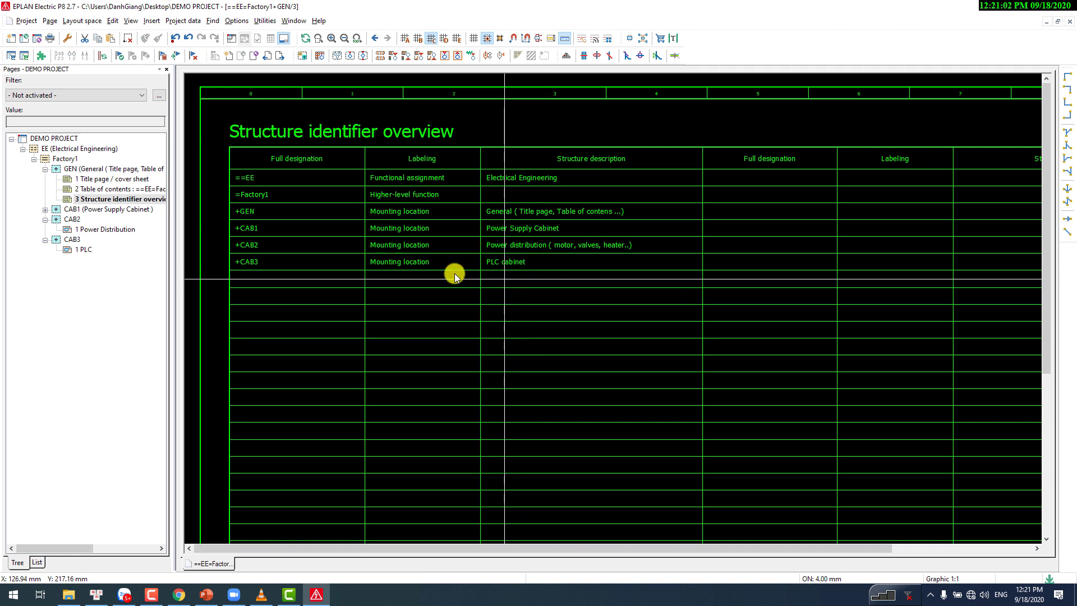
Step: Open the Power Supply page under CAB1, set its grid to 2.00 mm, and show the grid
{"action": "left_click", "coordinate": [45, 210]}
{"action": "left_click", "coordinate": [85, 220]}
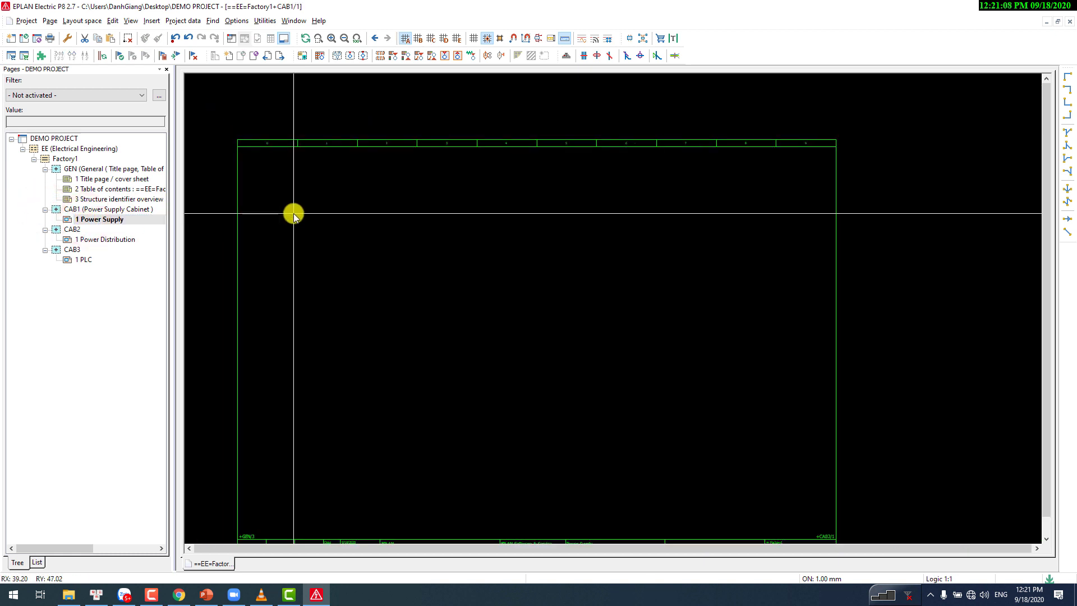
{"action": "scroll", "coordinate": [294, 213], "scroll_direction": "down", "scroll_amount": 2}
{"action": "scroll", "coordinate": [319, 372], "scroll_direction": "up", "scroll_amount": 3}
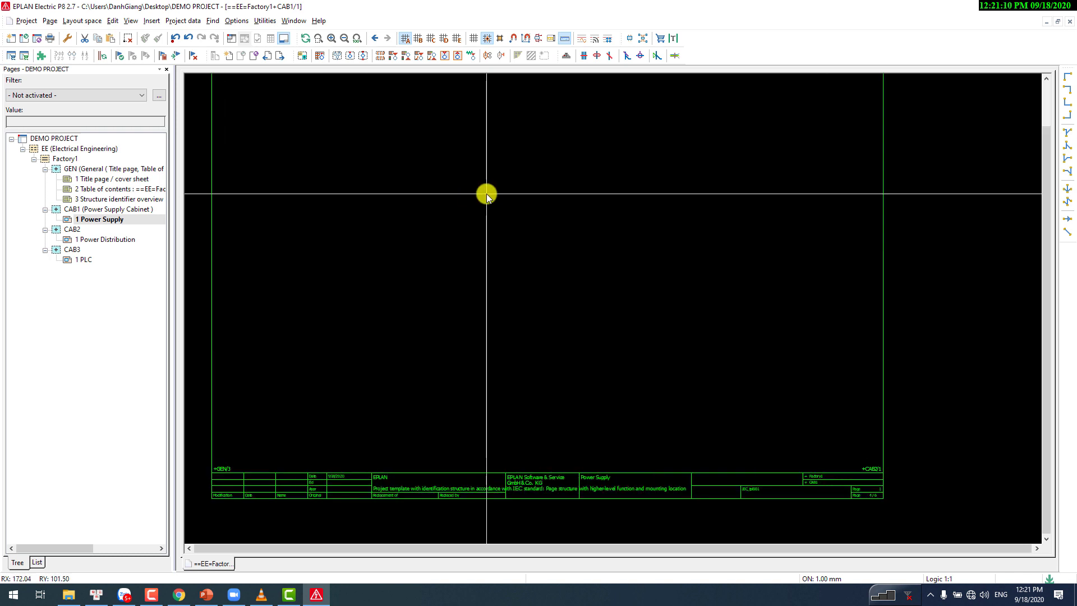
{"action": "left_click", "coordinate": [460, 42]}
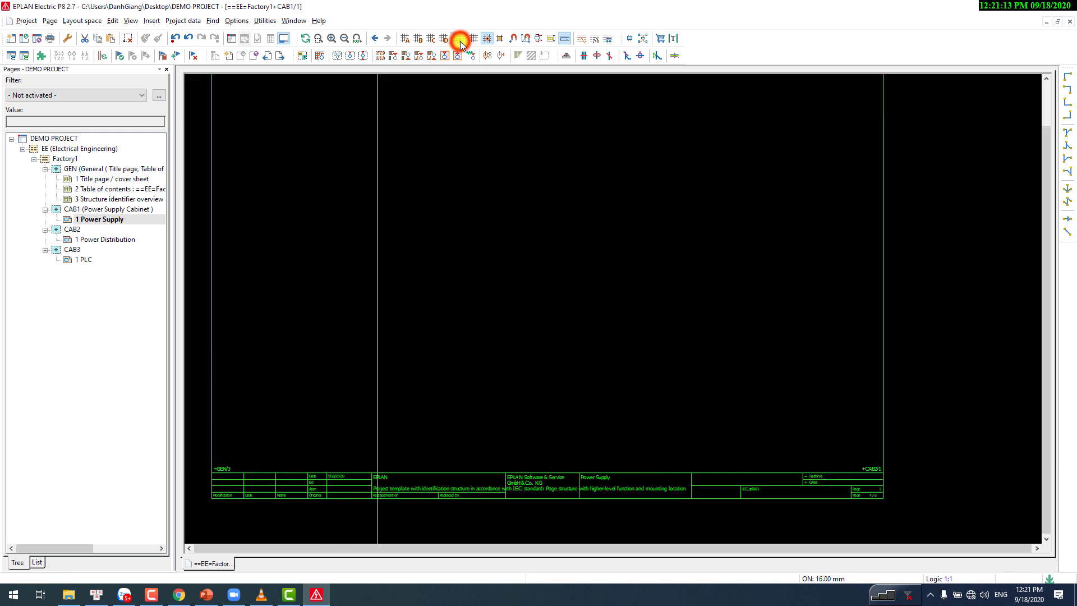
{"action": "left_click", "coordinate": [432, 43]}
{"action": "left_click", "coordinate": [417, 38]}
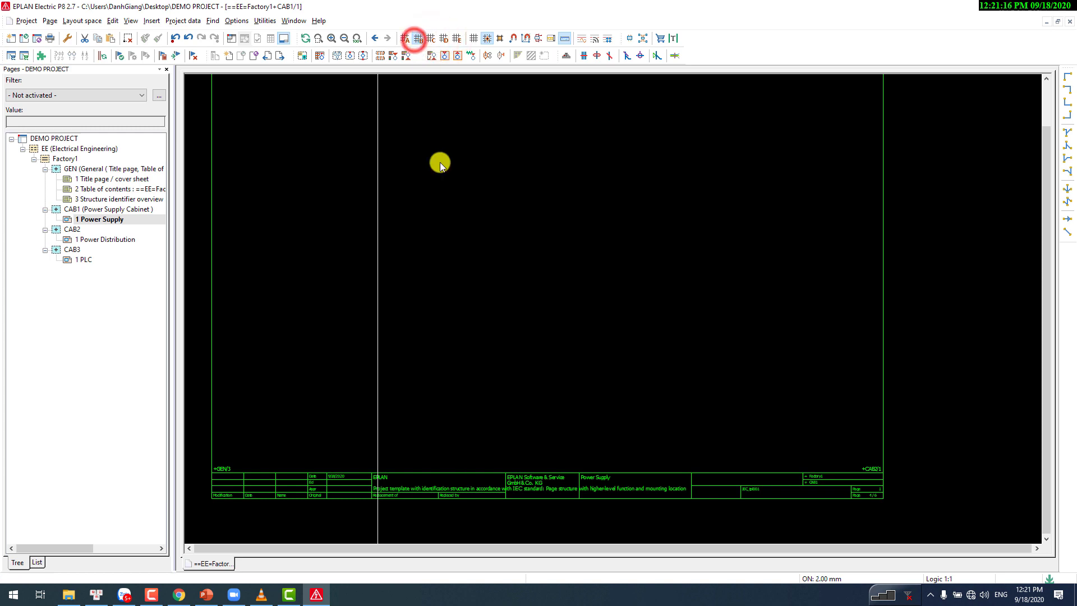
{"action": "left_click", "coordinate": [474, 38]}
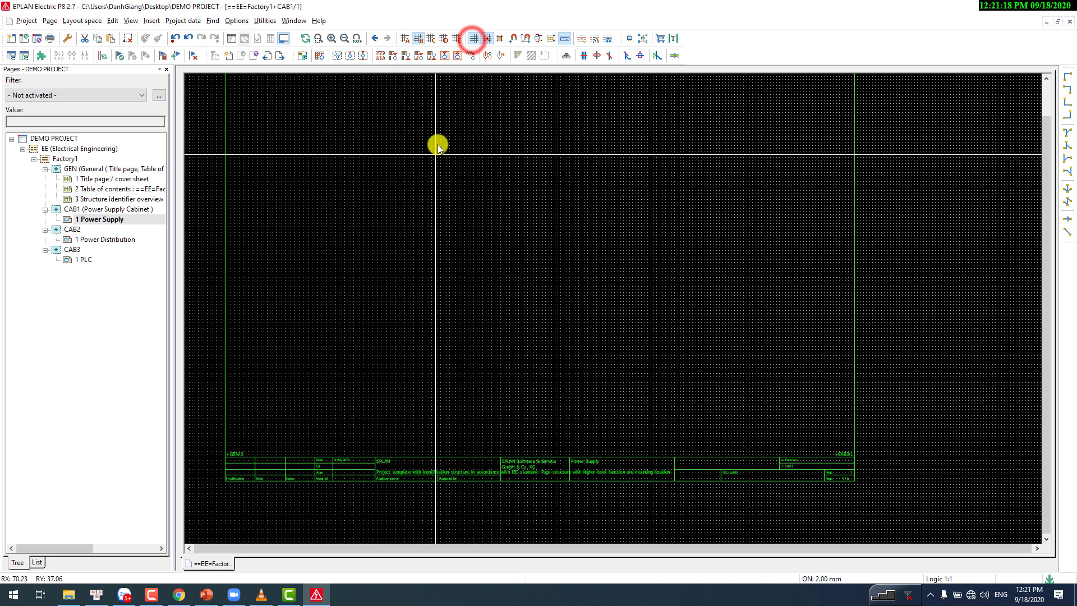
Step: Set the Power Supply page's grid to 16.00 mm
{"action": "left_click", "coordinate": [455, 39]}
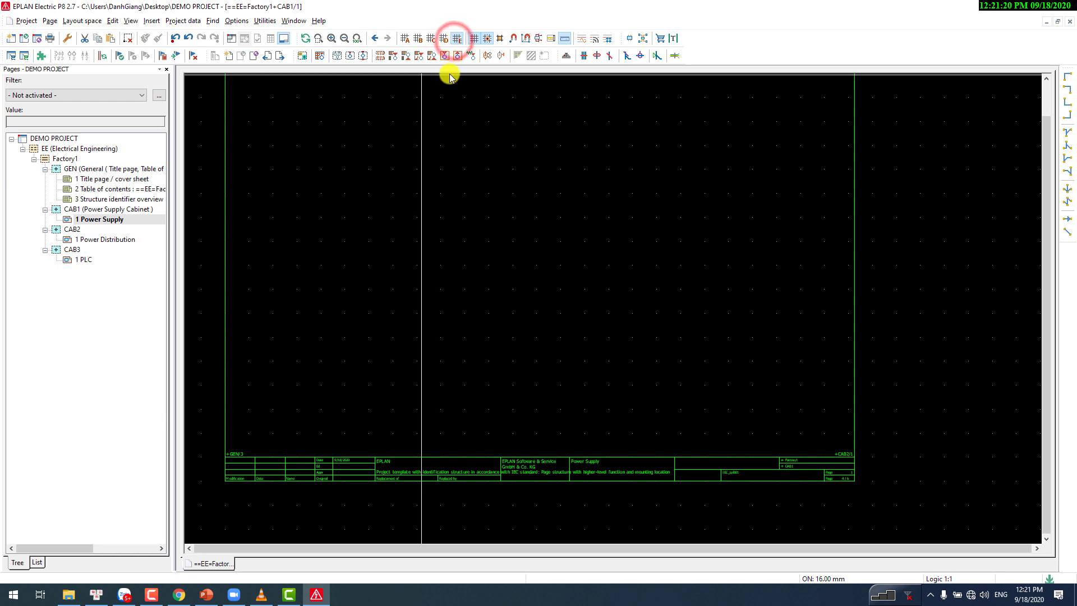
{"action": "scroll", "coordinate": [389, 263], "scroll_direction": "up", "scroll_amount": 1}
{"action": "scroll", "coordinate": [390, 263], "scroll_direction": "down", "scroll_amount": 1}
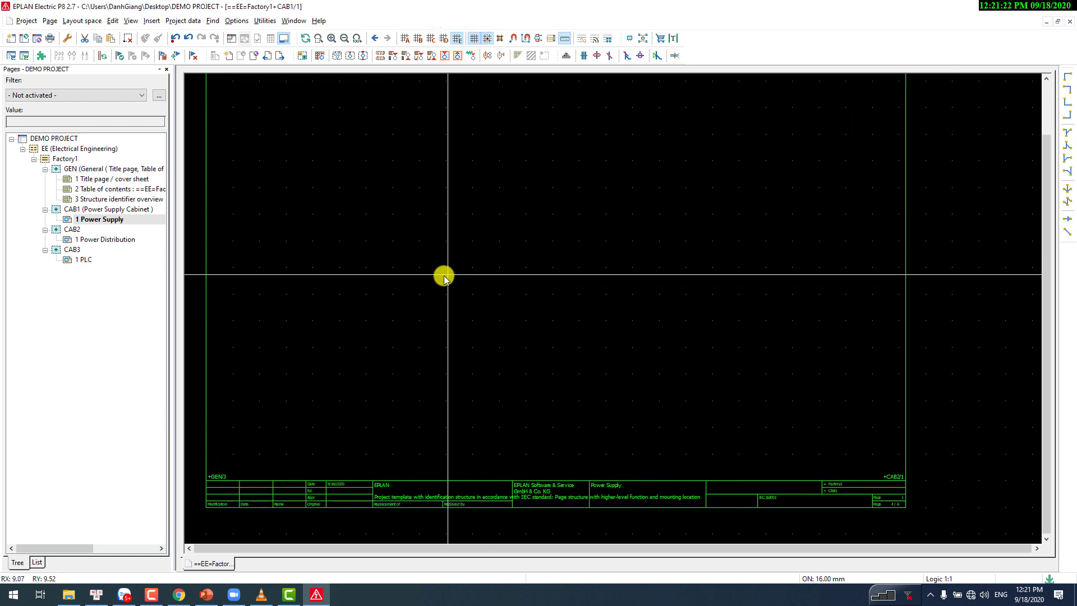
{"action": "left_click", "coordinate": [456, 38]}
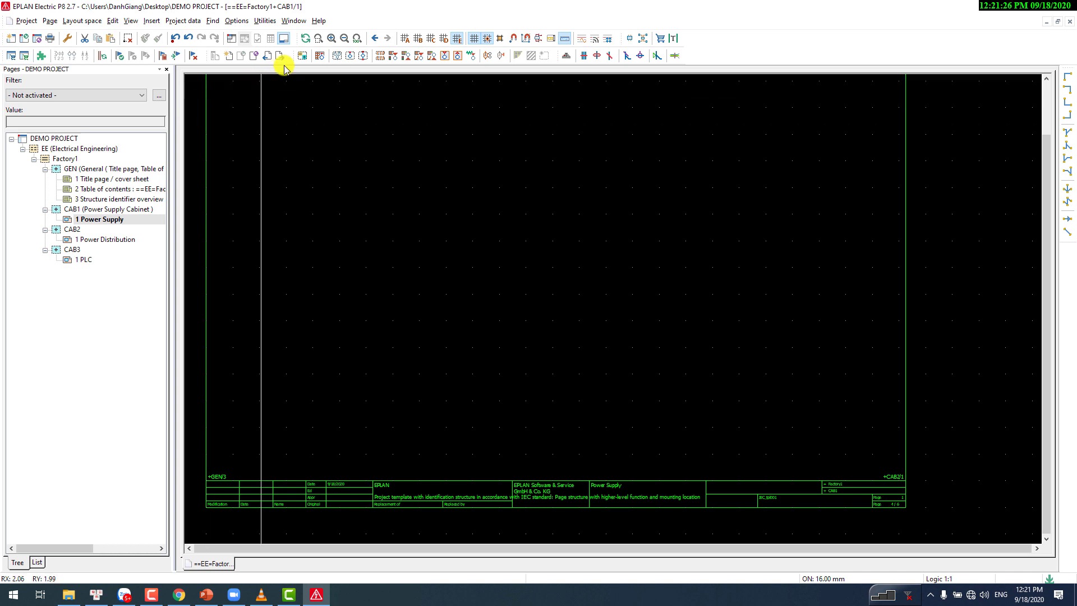
{"action": "left_click", "coordinate": [335, 56]}
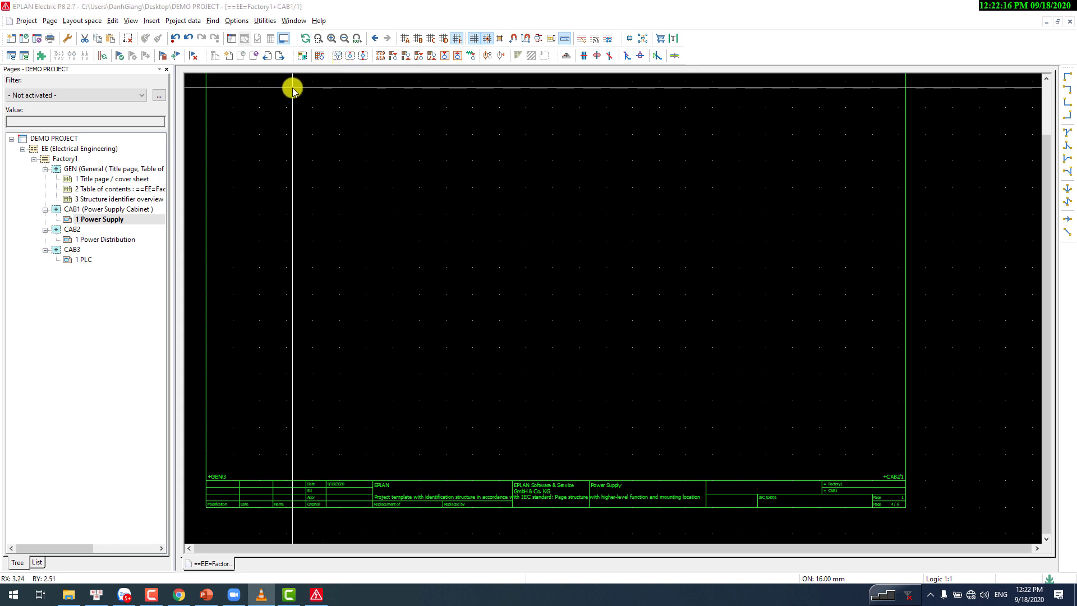
{"action": "left_click", "coordinate": [304, 56]}
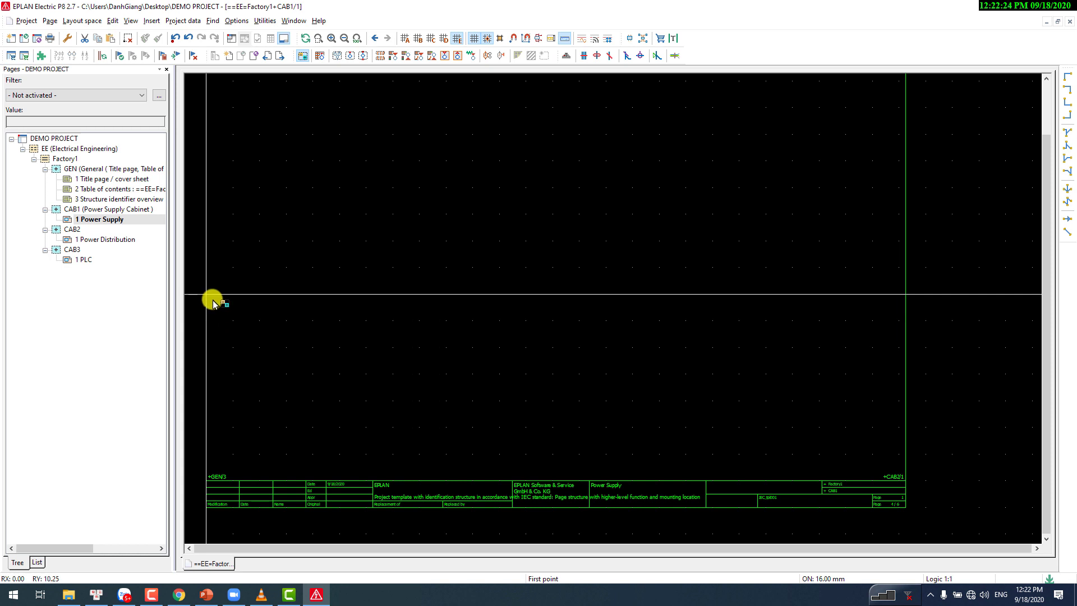
{"action": "scroll", "coordinate": [221, 283], "scroll_direction": "down", "scroll_amount": 2}
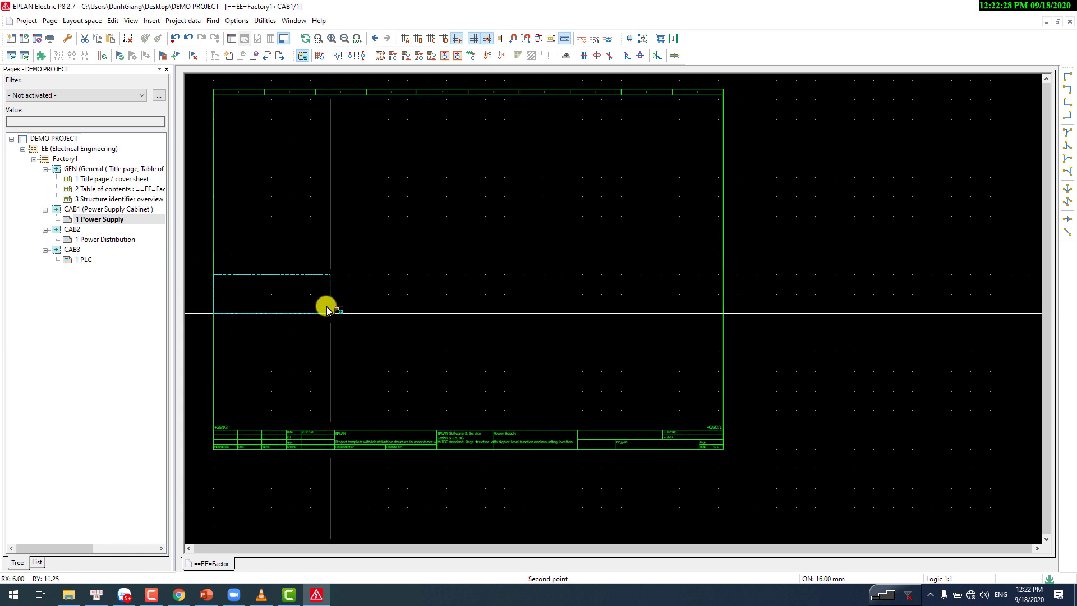
{"action": "key", "text": "Escape"}
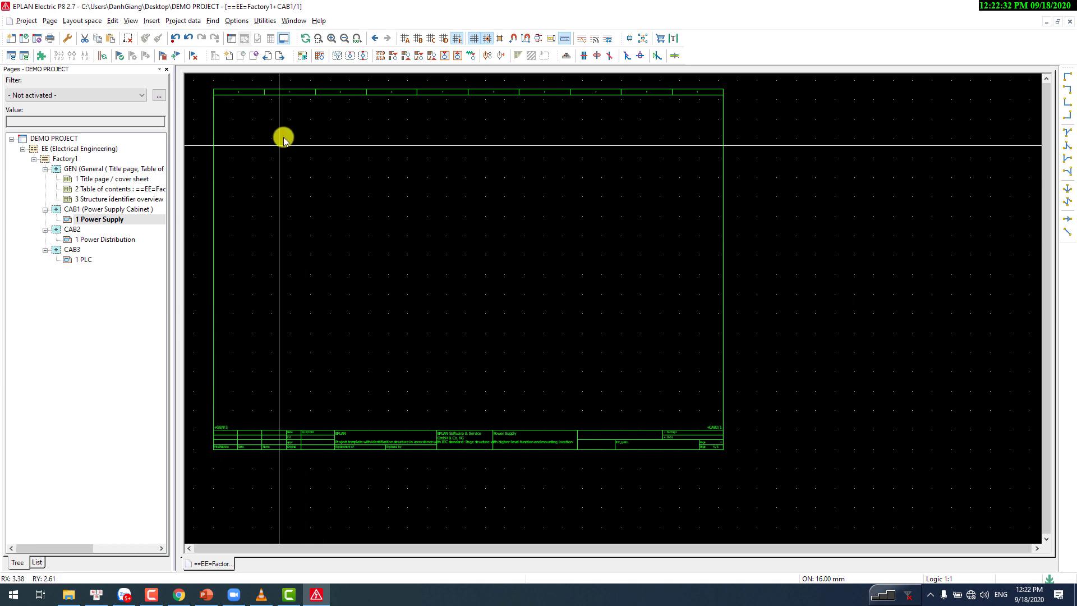
Step: Draw a structure box above the title block, from the left page border to just inside the right border
{"action": "left_click", "coordinate": [302, 56]}
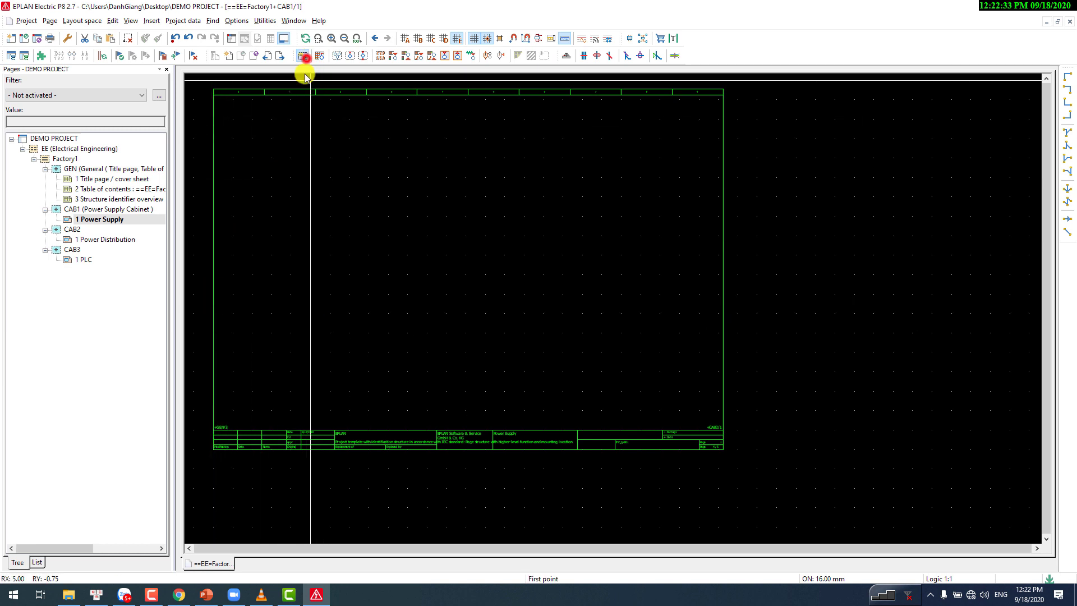
{"action": "left_click", "coordinate": [215, 331]}
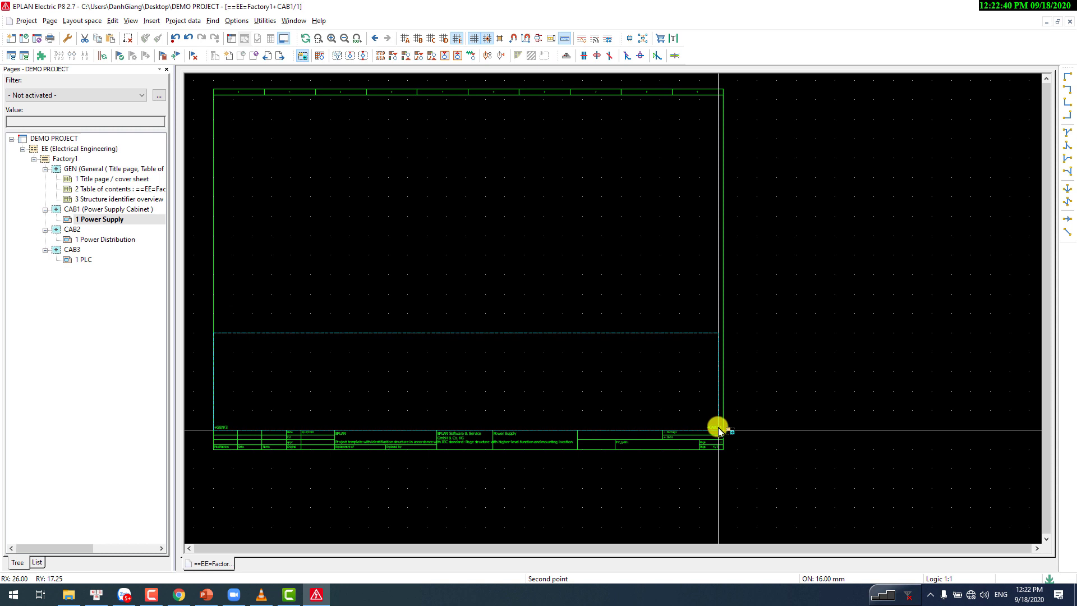
{"action": "scroll", "coordinate": [719, 429], "scroll_direction": "up", "scroll_amount": 3}
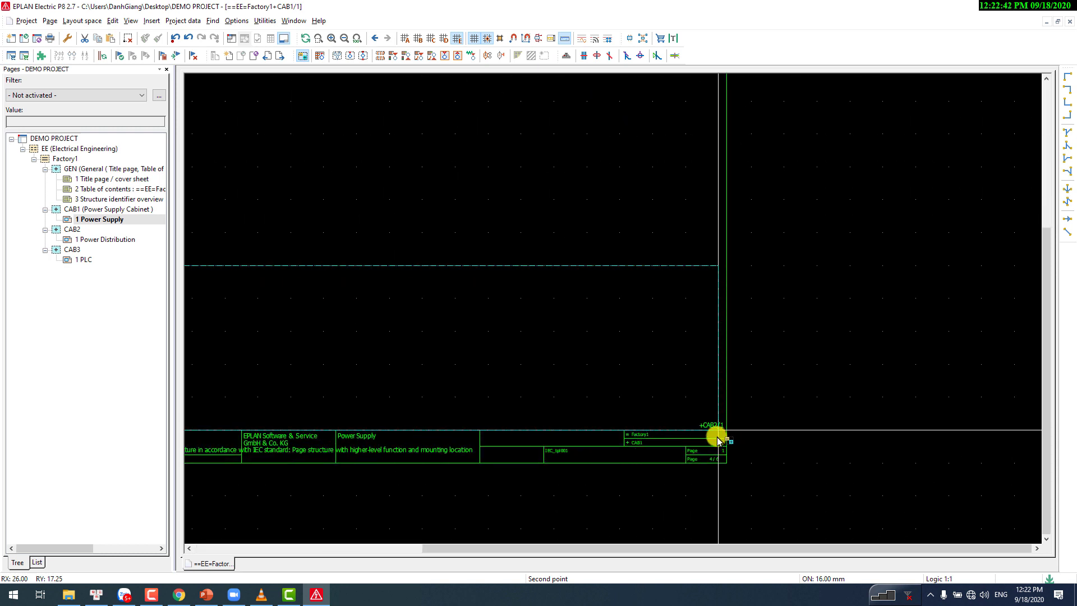
{"action": "left_click", "coordinate": [707, 431]}
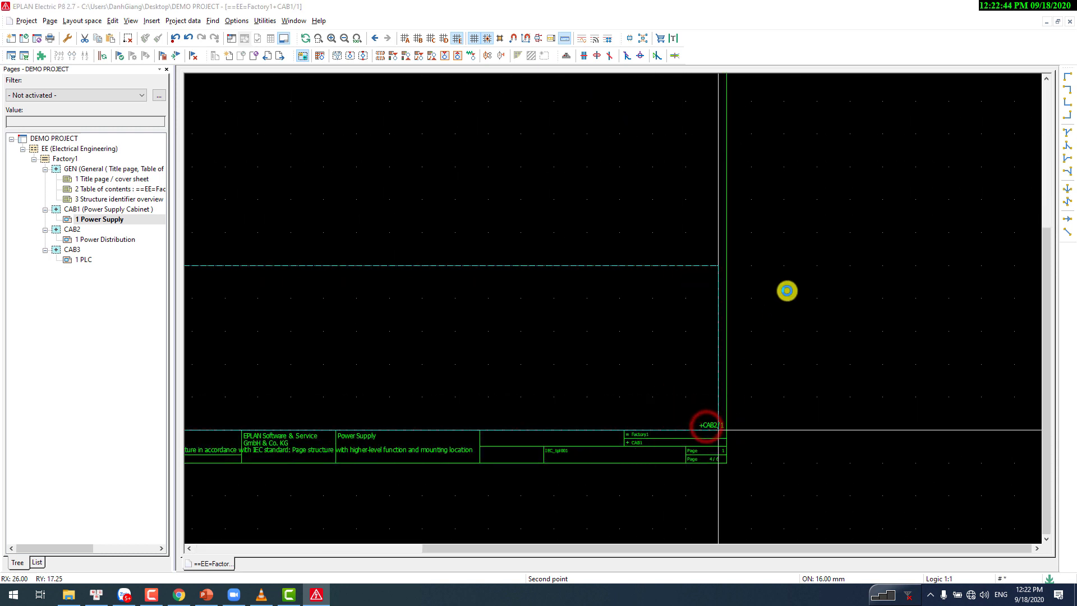
{"action": "left_click", "coordinate": [776, 296]}
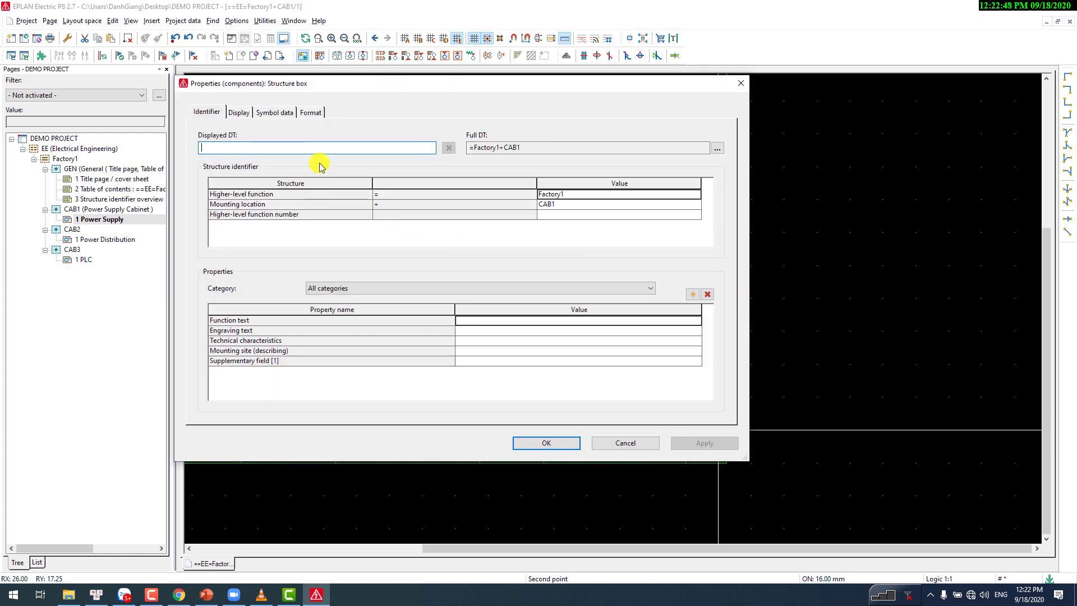
Step: Set the structure box's mounting location to FIELD and apply its properties
{"action": "left_click", "coordinate": [306, 145]}
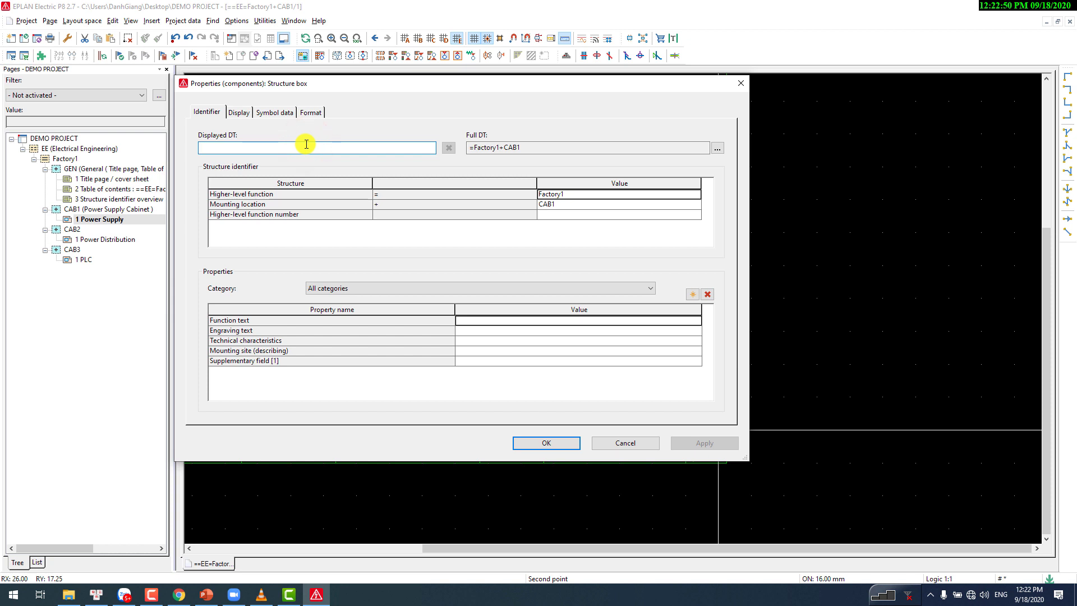
{"action": "type", "text": "File"}
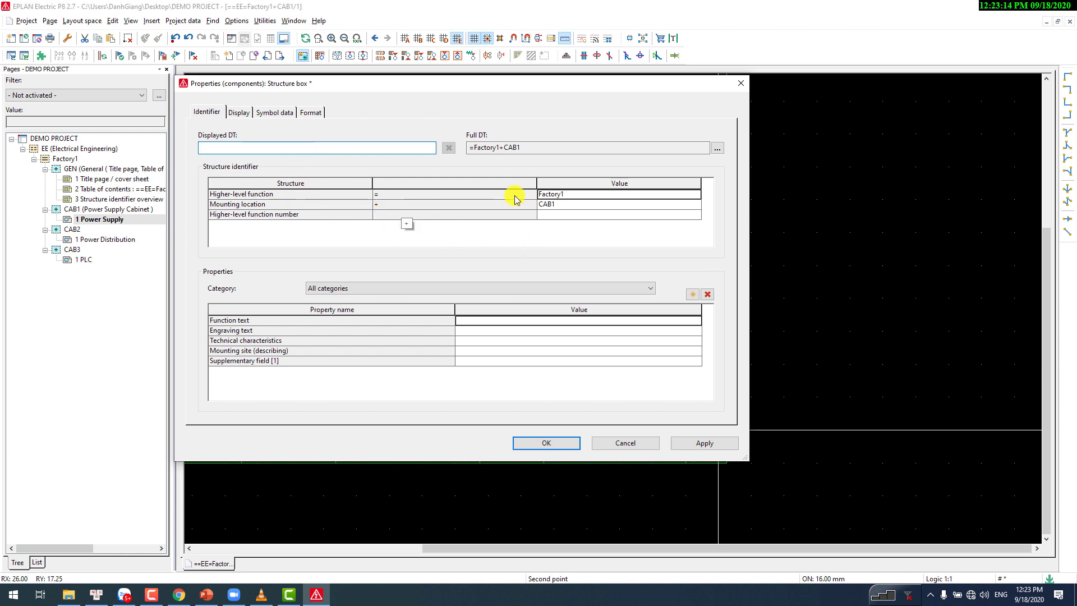
{"action": "left_click", "coordinate": [563, 205]}
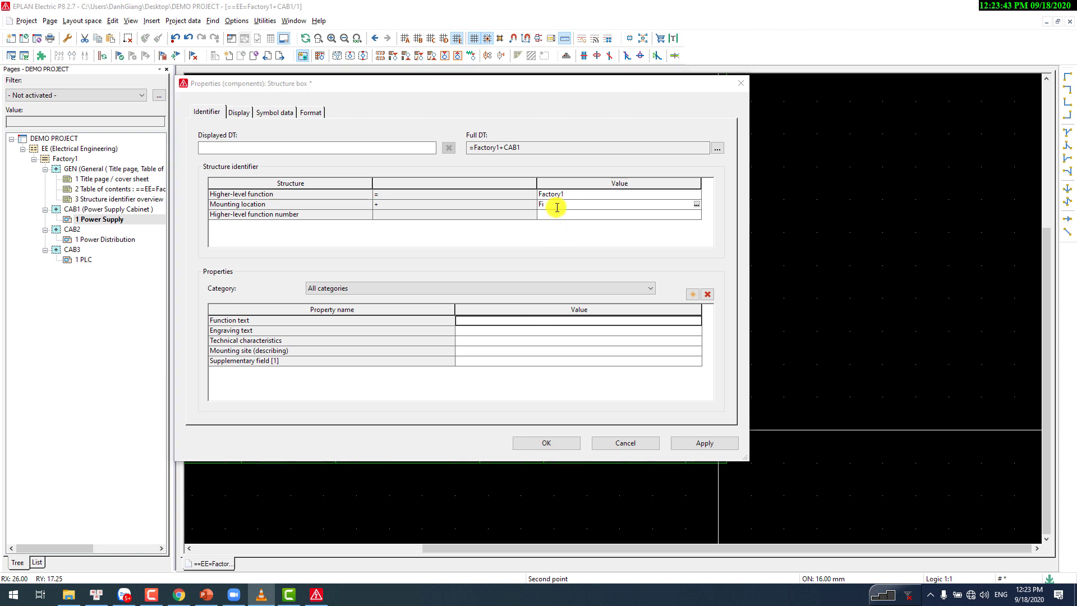
{"action": "left_click", "coordinate": [556, 203]}
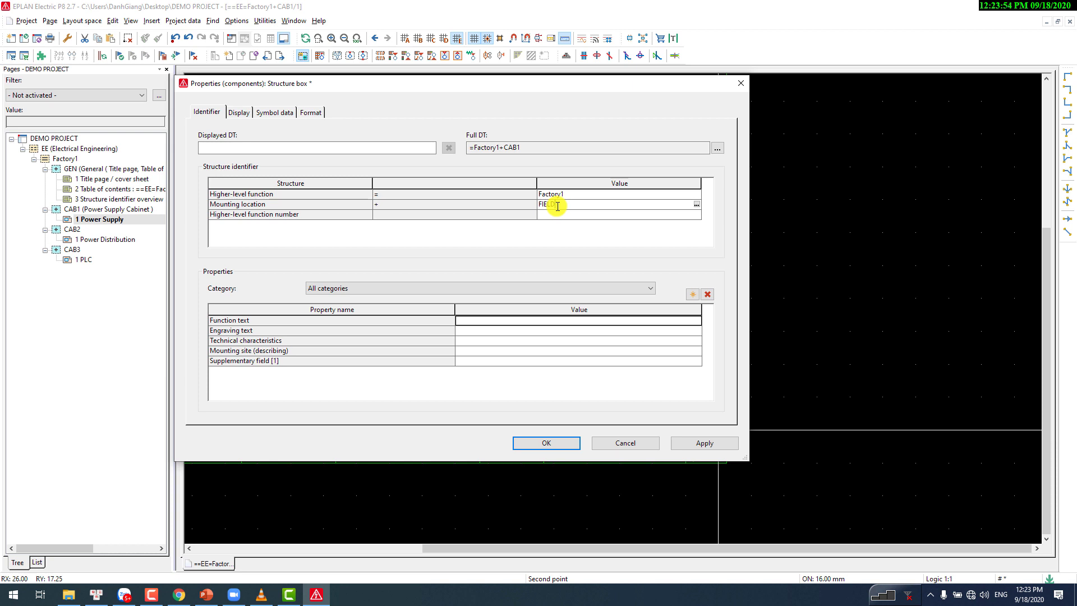
{"action": "left_click", "coordinate": [389, 150]}
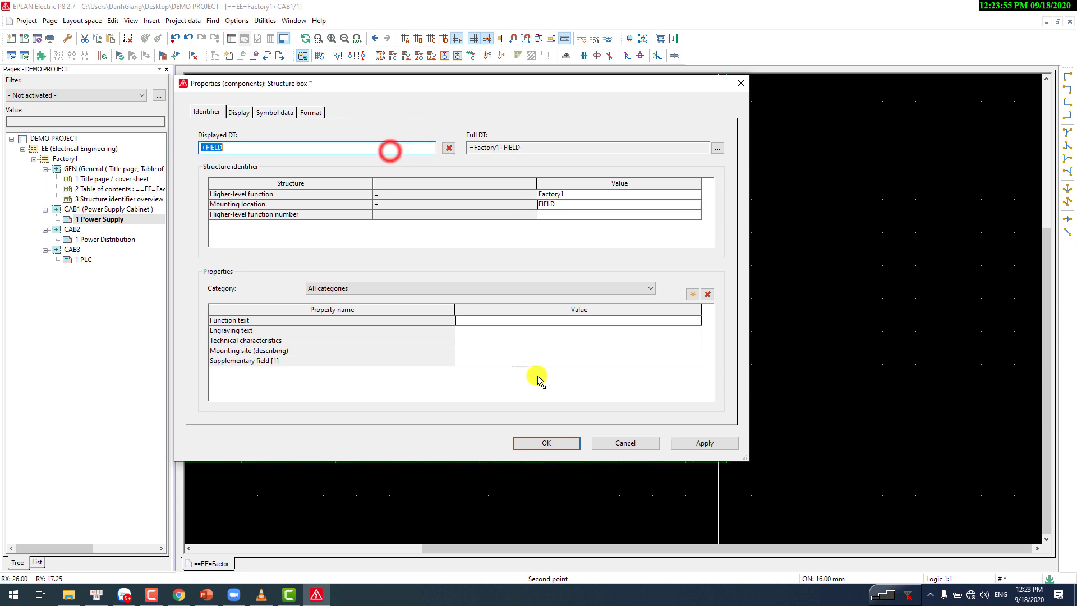
{"action": "left_click", "coordinate": [691, 445]}
{"action": "left_click", "coordinate": [544, 442]}
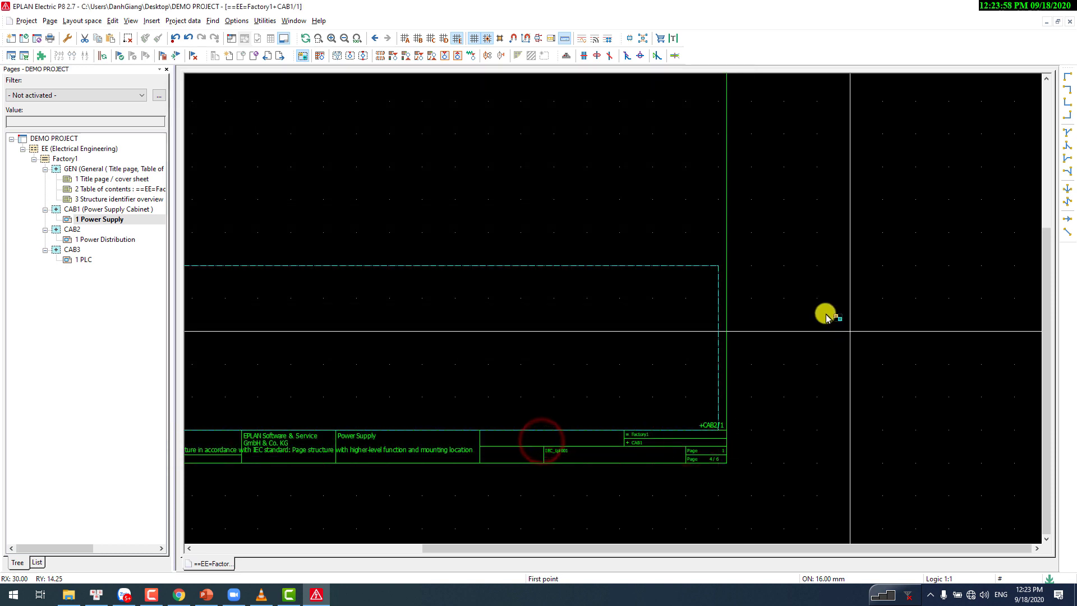
Step: Extend the structure box's right edge to the page border on the 2.00 mm grid, and return the grid to 16.00 mm
{"action": "left_click", "coordinate": [421, 39]}
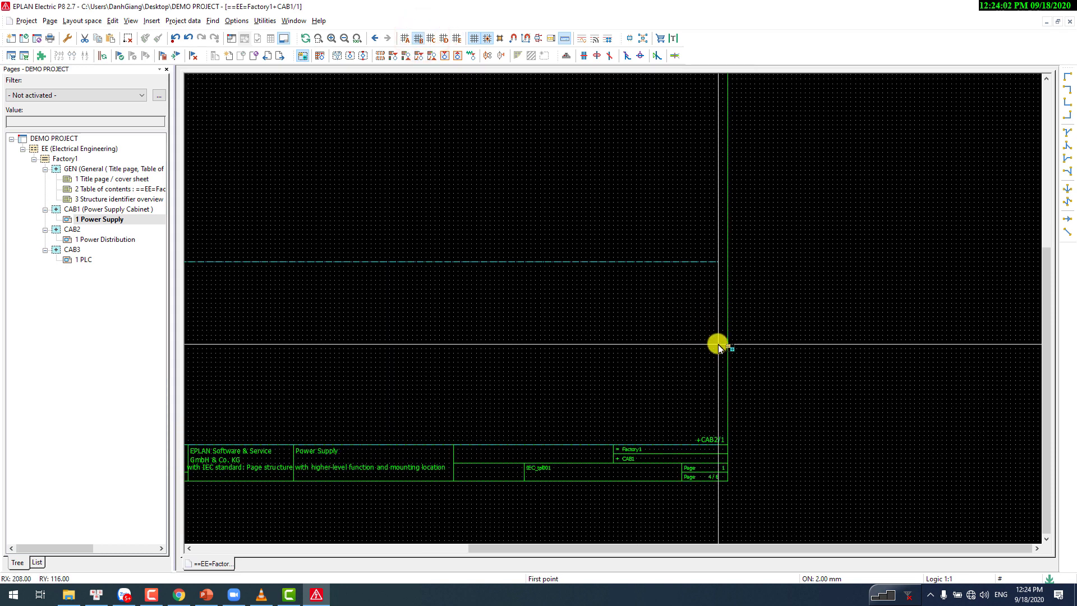
{"action": "right_click", "coordinate": [717, 272]}
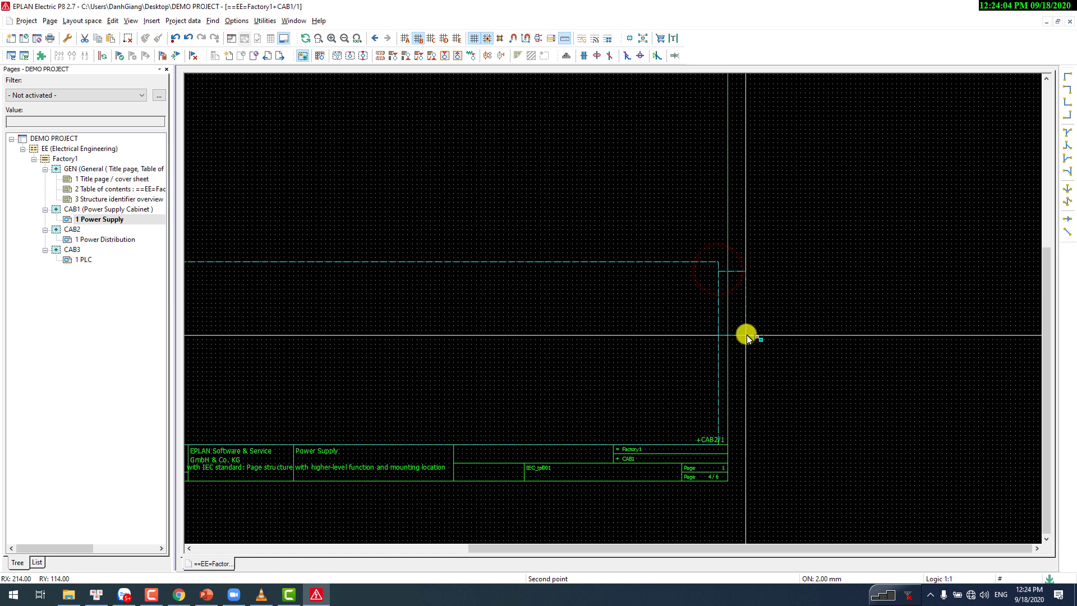
{"action": "scroll", "coordinate": [722, 381], "scroll_direction": "up", "scroll_amount": 3}
{"action": "left_click", "coordinate": [714, 383]}
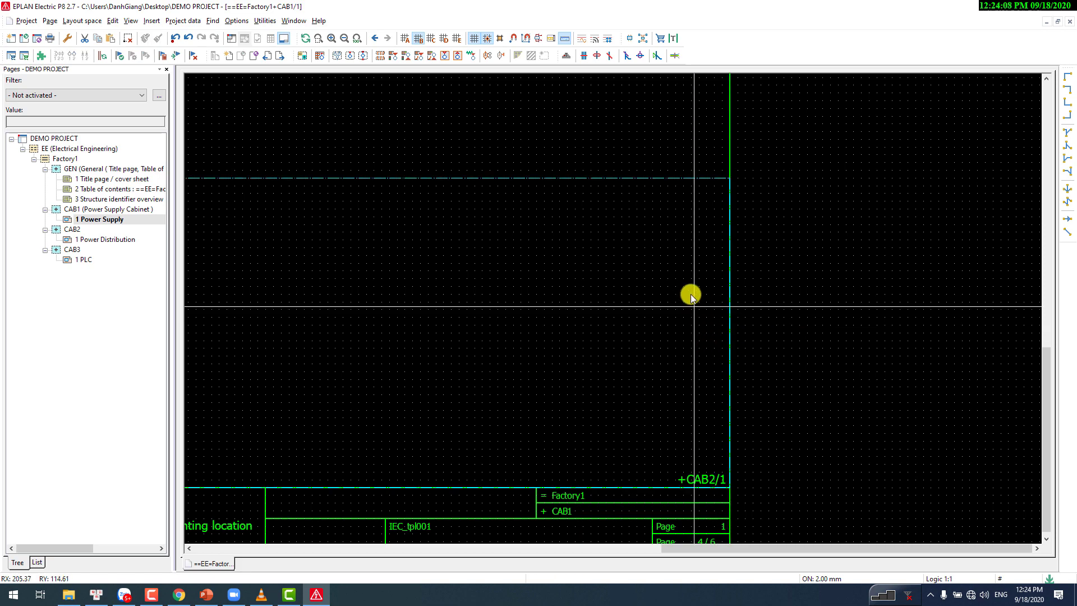
{"action": "scroll", "coordinate": [693, 294], "scroll_direction": "down", "scroll_amount": 2}
{"action": "scroll", "coordinate": [729, 310], "scroll_direction": "down", "scroll_amount": 1}
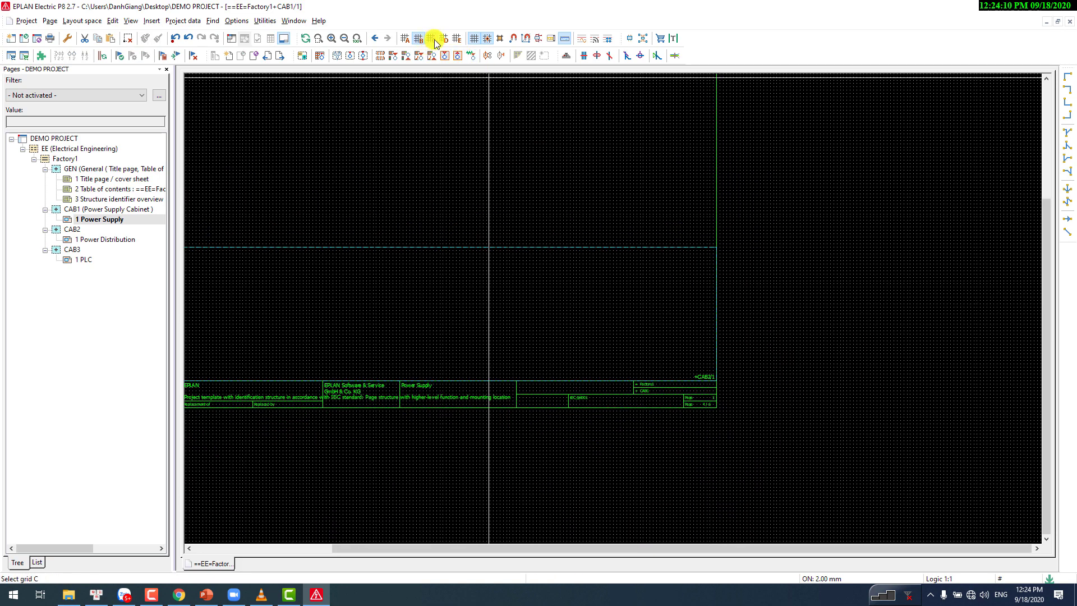
{"action": "left_click", "coordinate": [456, 39]}
{"action": "scroll", "coordinate": [476, 258], "scroll_direction": "down", "scroll_amount": 1}
{"action": "scroll", "coordinate": [548, 284], "scroll_direction": "up", "scroll_amount": 1}
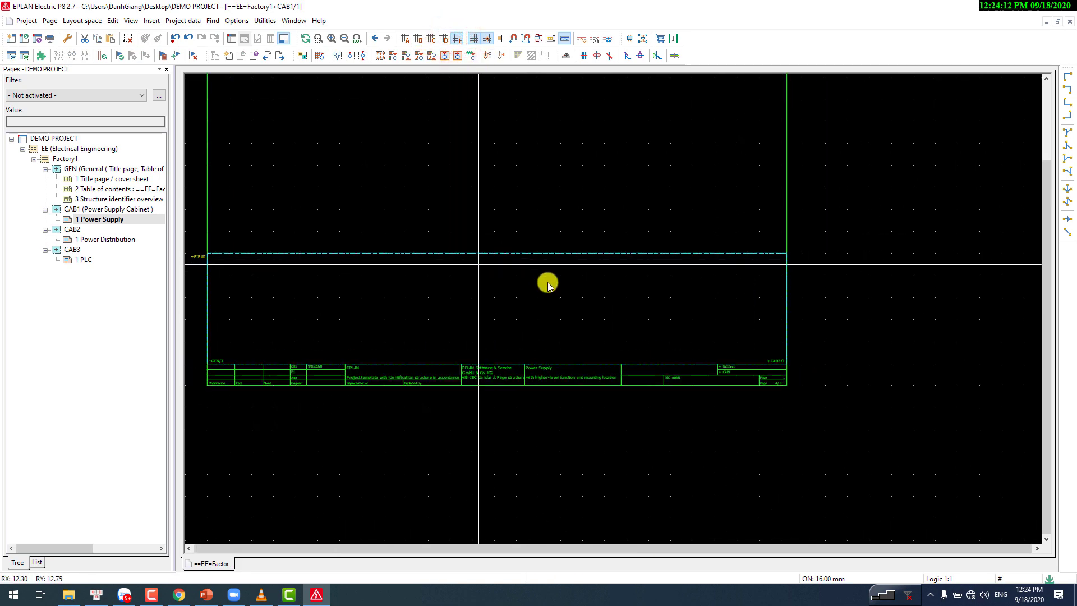
Step: Examine the FIELD structure box's format, symbol data and display properties, including the property arrangement options
{"action": "left_click", "coordinate": [329, 254]}
{"action": "right_click", "coordinate": [329, 255]}
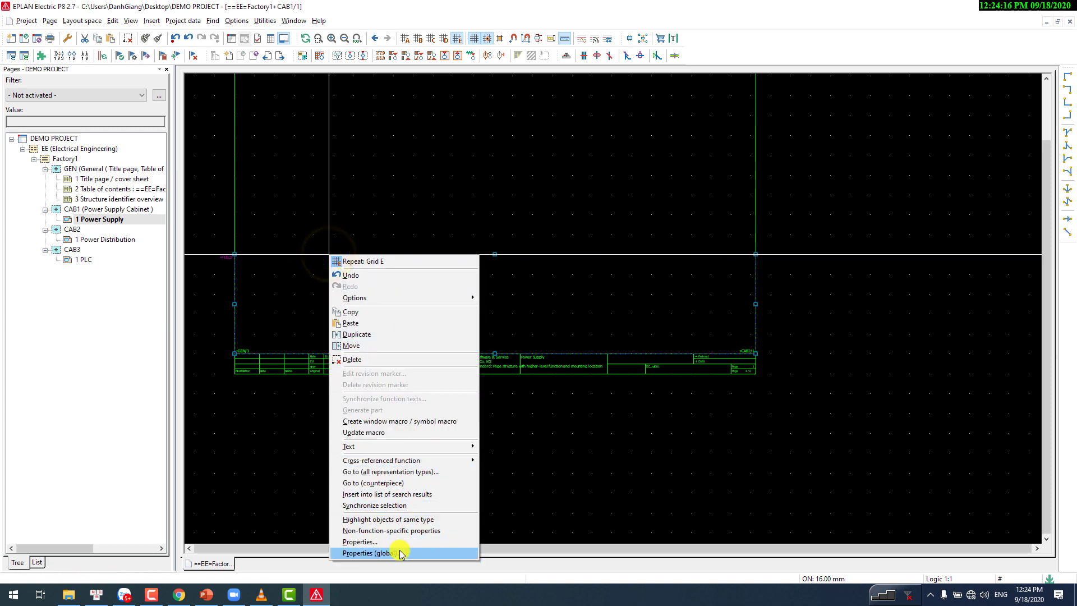
{"action": "left_click", "coordinate": [399, 543]}
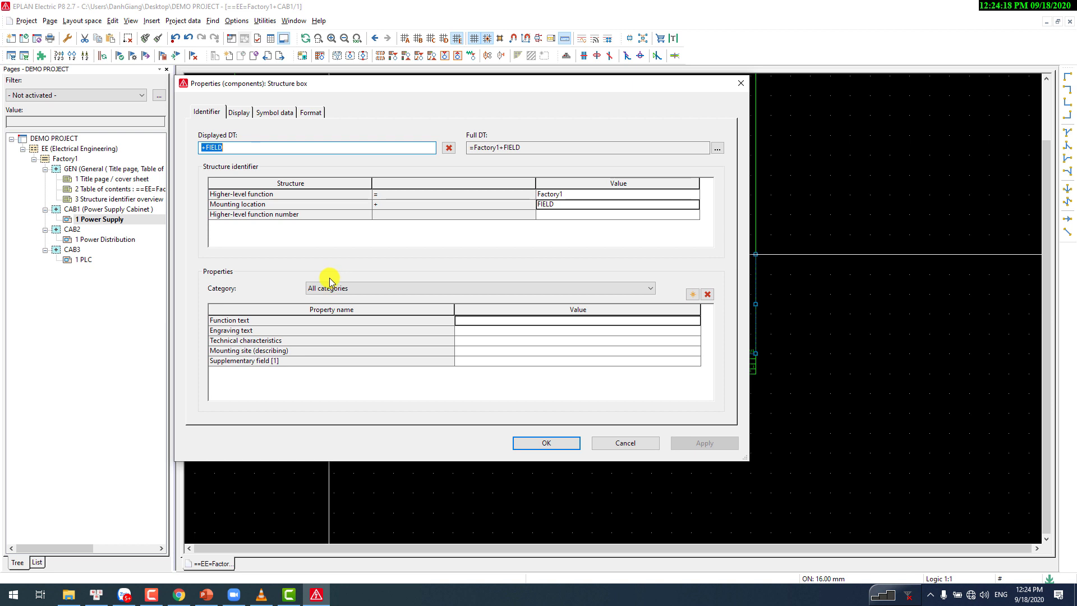
{"action": "left_click", "coordinate": [311, 112]}
{"action": "left_click", "coordinate": [277, 112]}
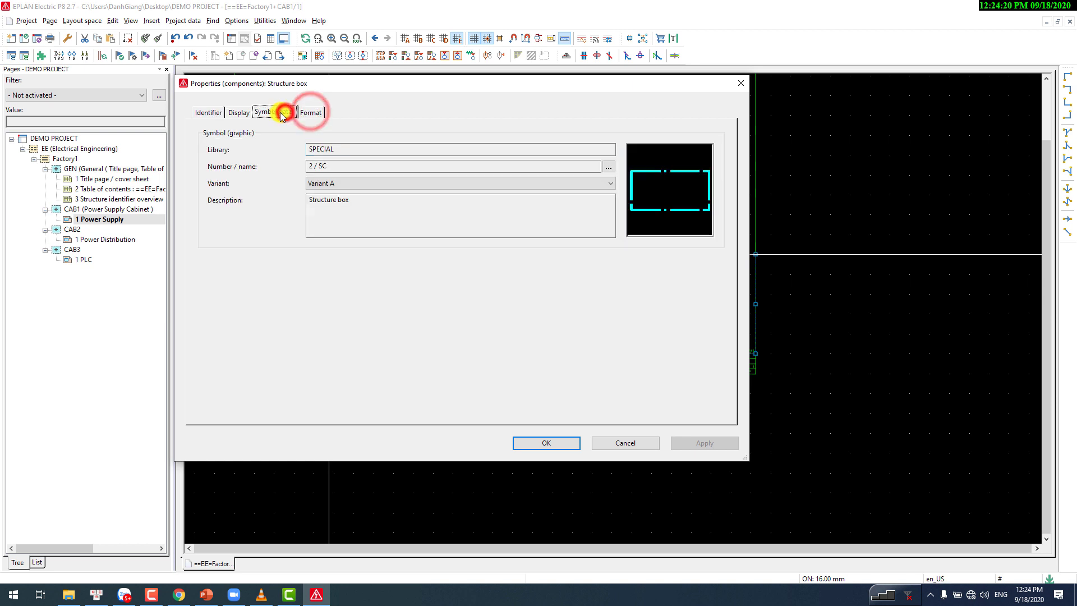
{"action": "left_click", "coordinate": [241, 112]}
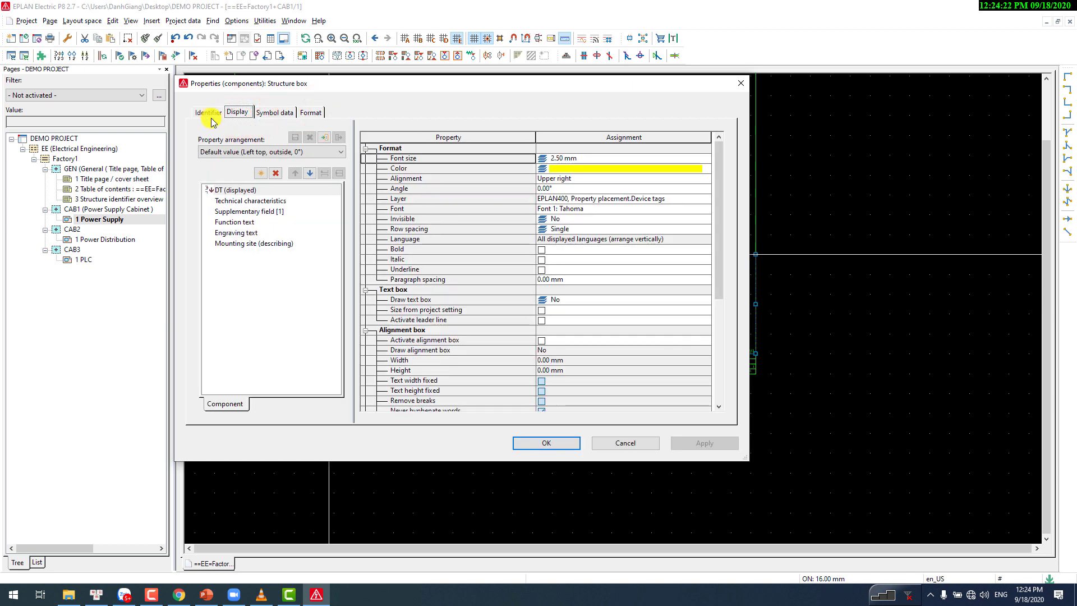
{"action": "left_click", "coordinate": [231, 151]}
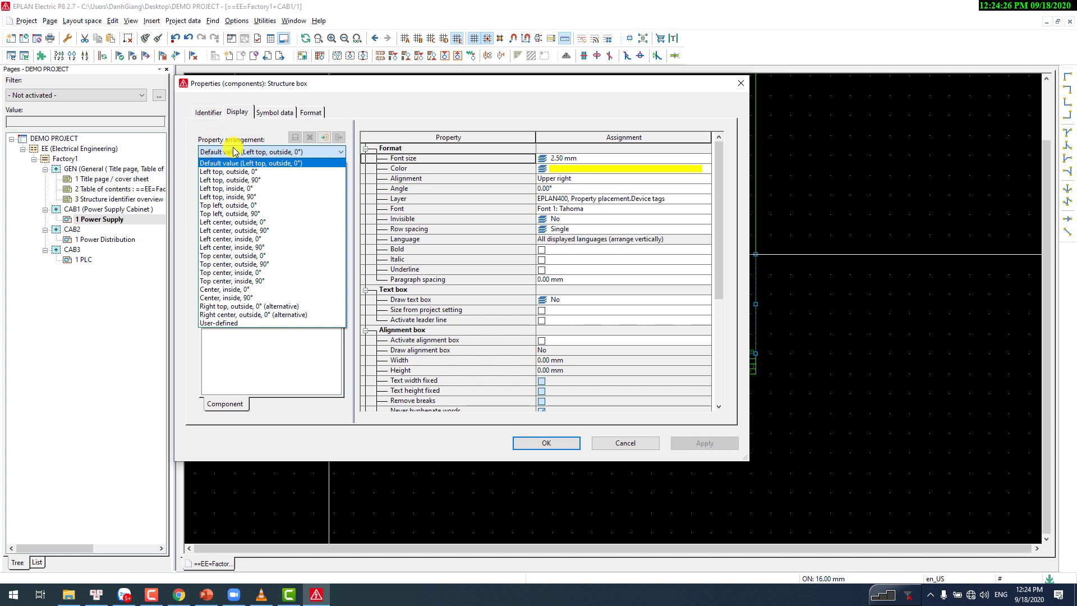
{"action": "left_click", "coordinate": [393, 108]}
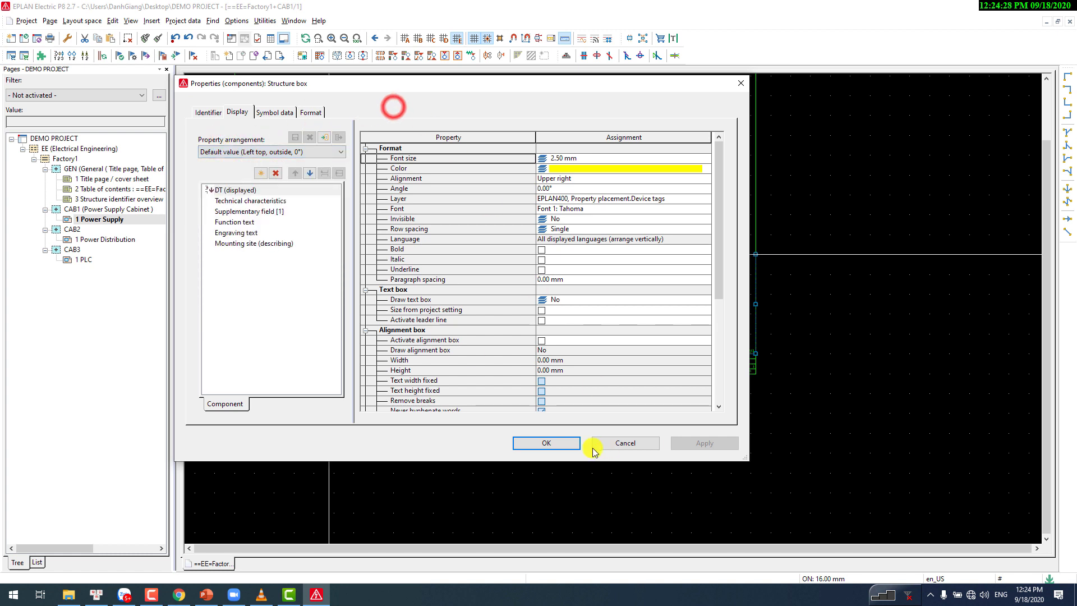
{"action": "left_click", "coordinate": [206, 112]}
{"action": "left_click", "coordinate": [567, 444]}
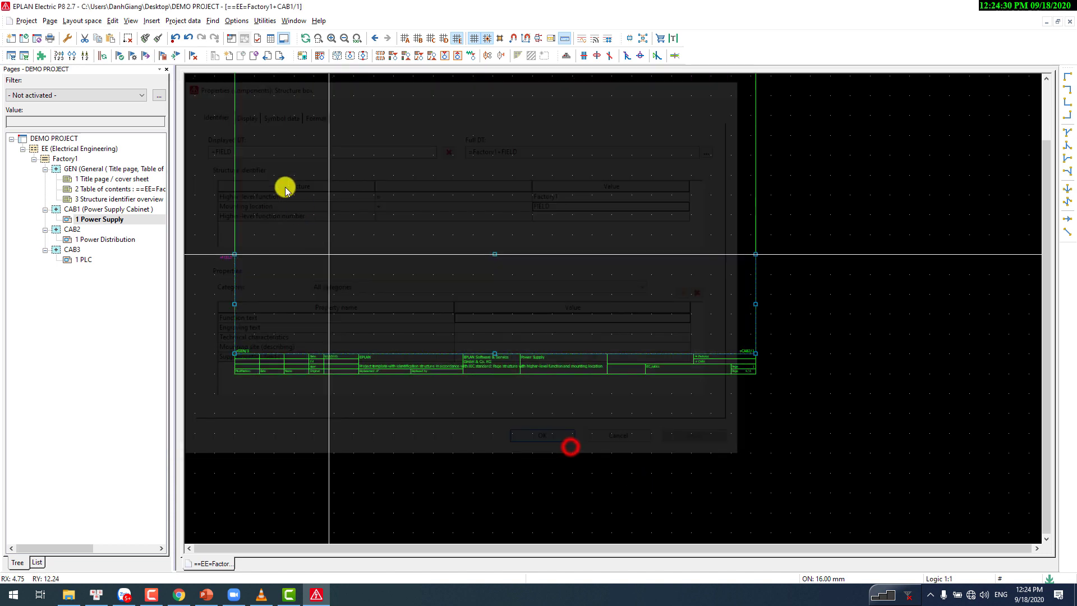
Step: Hide the grid display on the Power Supply page
{"action": "scroll", "coordinate": [384, 208], "scroll_direction": "down", "scroll_amount": 2}
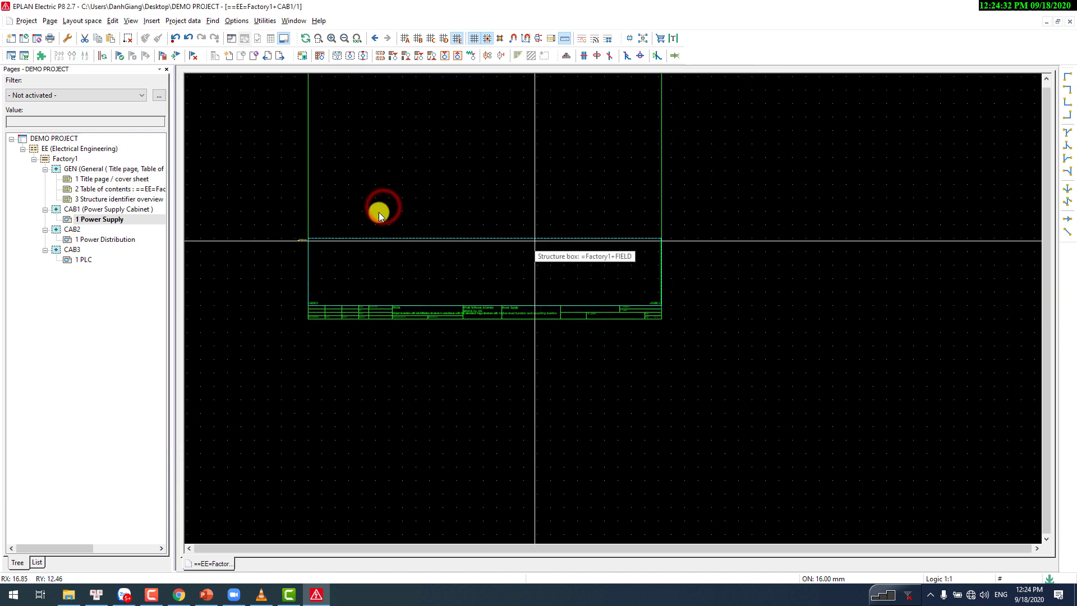
{"action": "scroll", "coordinate": [491, 258], "scroll_direction": "up", "scroll_amount": 3}
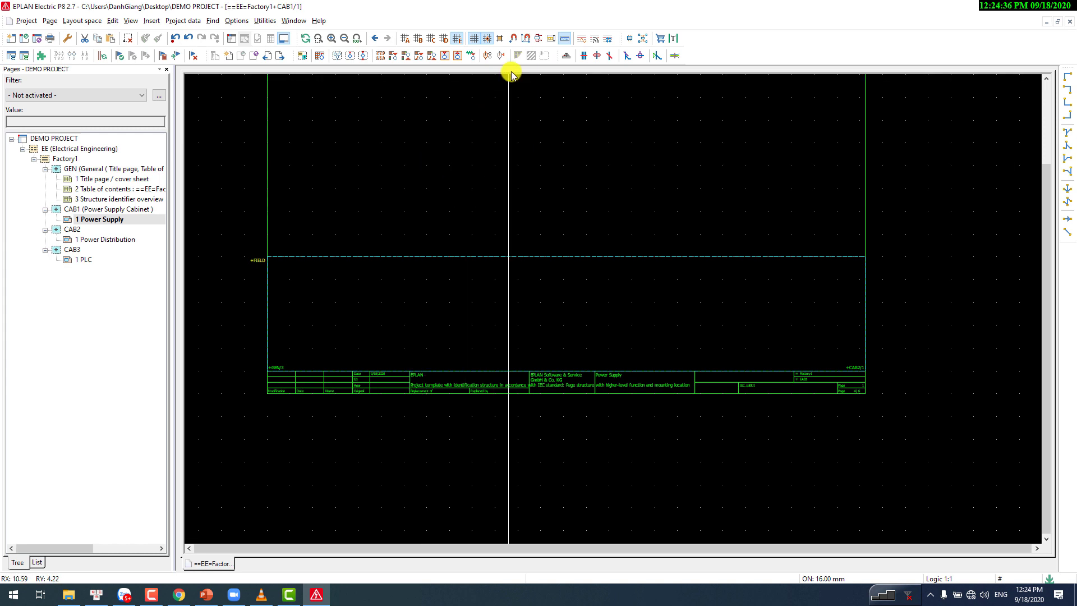
{"action": "left_click", "coordinate": [474, 38]}
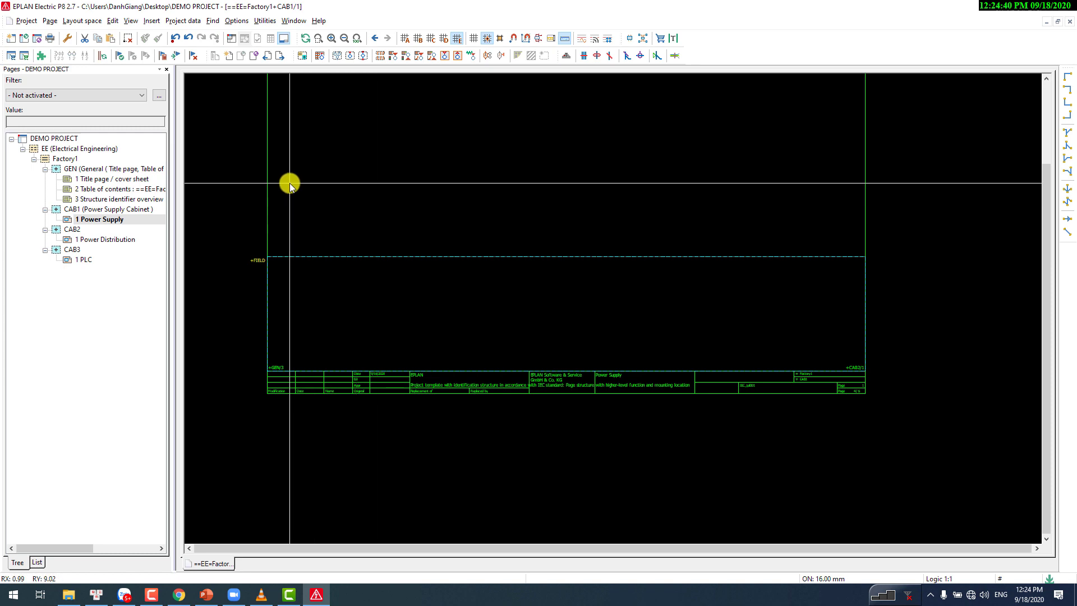
Step: Describe the FIELD mounting location as "Equipment" in the project's structure identifiers and accept the change
{"action": "left_click", "coordinate": [176, 21]}
{"action": "left_click", "coordinate": [236, 45]}
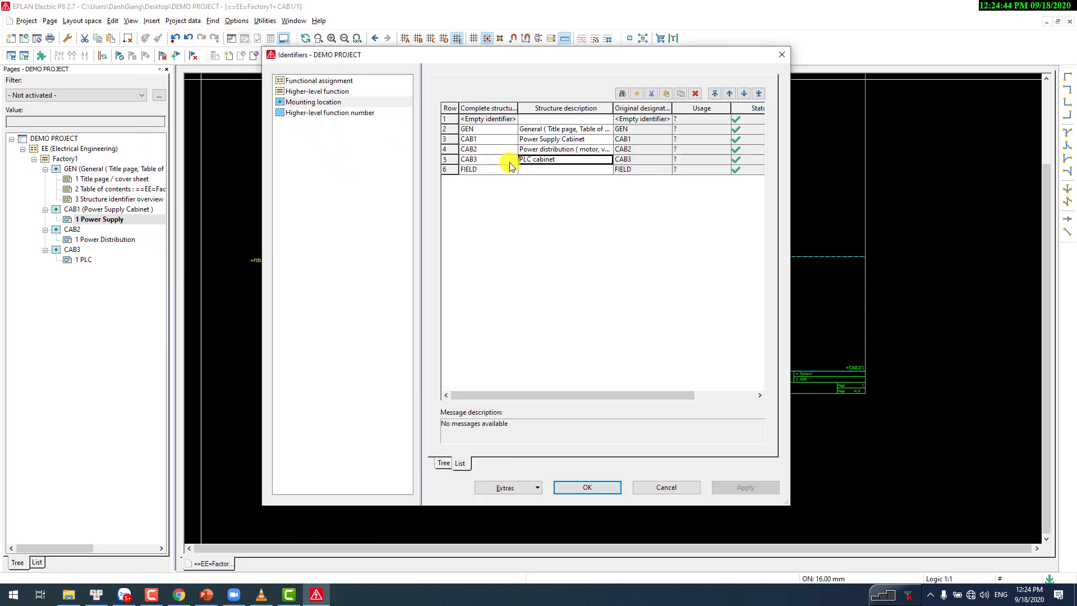
{"action": "left_click", "coordinate": [519, 170]}
{"action": "left_click", "coordinate": [521, 171]}
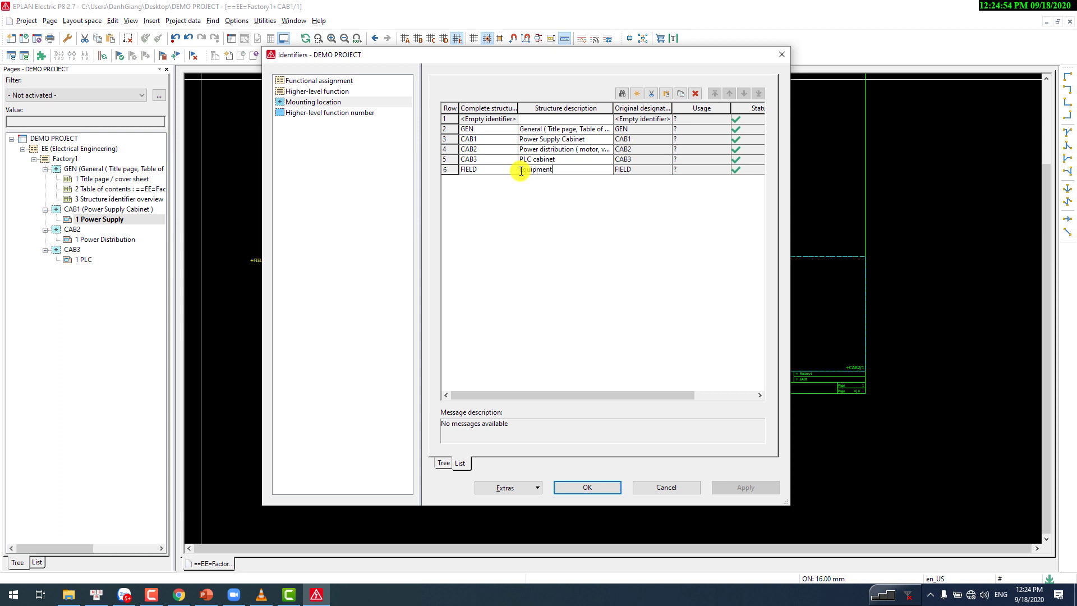
{"action": "key", "text": "Return"}
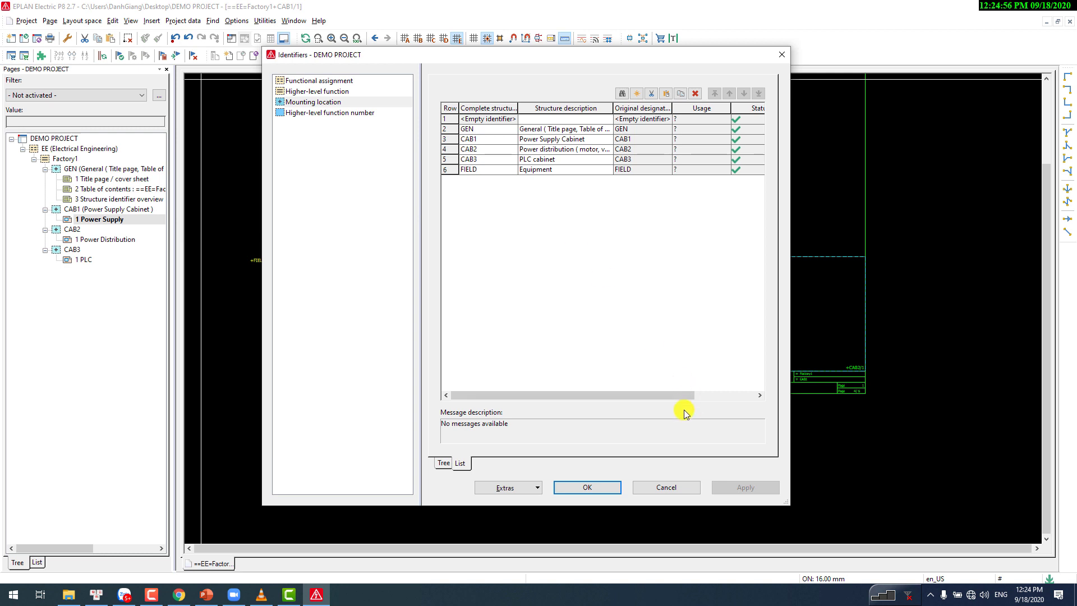
{"action": "left_click", "coordinate": [588, 487]}
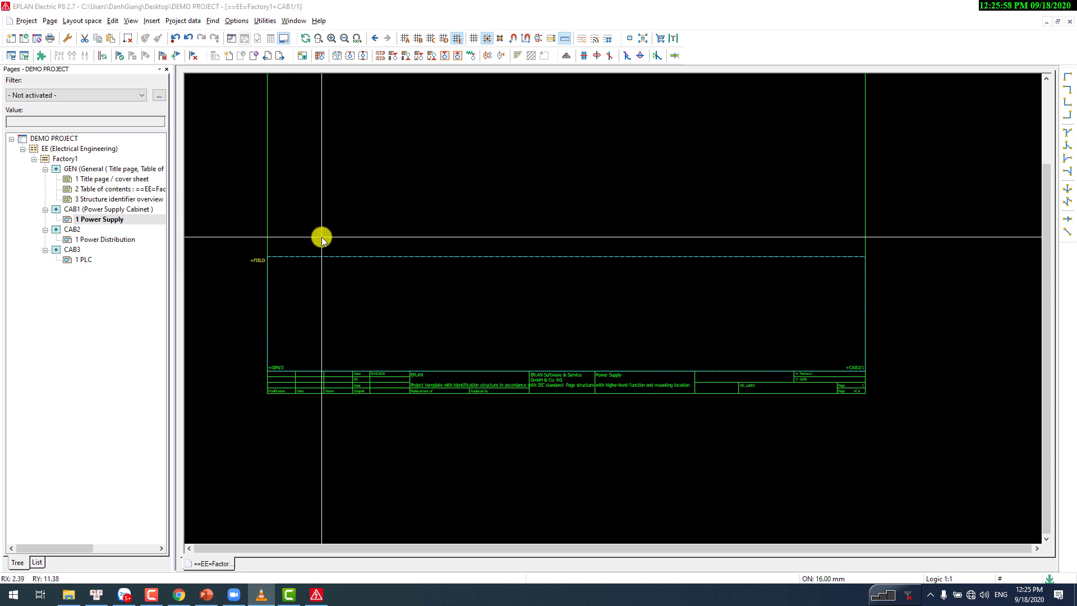
Step: Start inserting a symbol and expand the protection devices in the IEC_symbol electrical engineering library
{"action": "scroll", "coordinate": [313, 284], "scroll_direction": "up", "scroll_amount": 2}
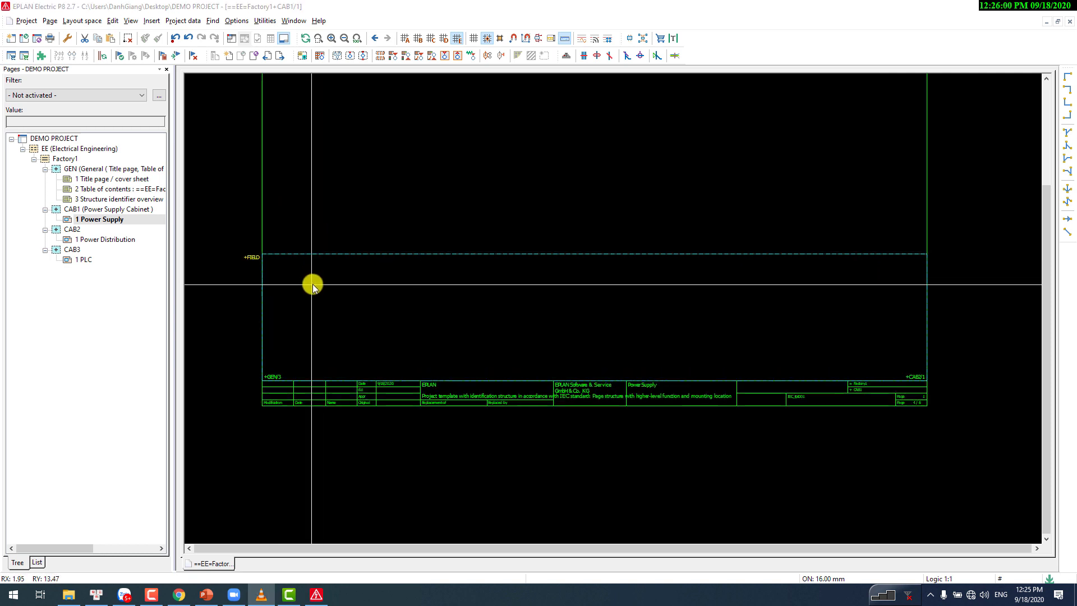
{"action": "scroll", "coordinate": [341, 285], "scroll_direction": "down", "scroll_amount": 1}
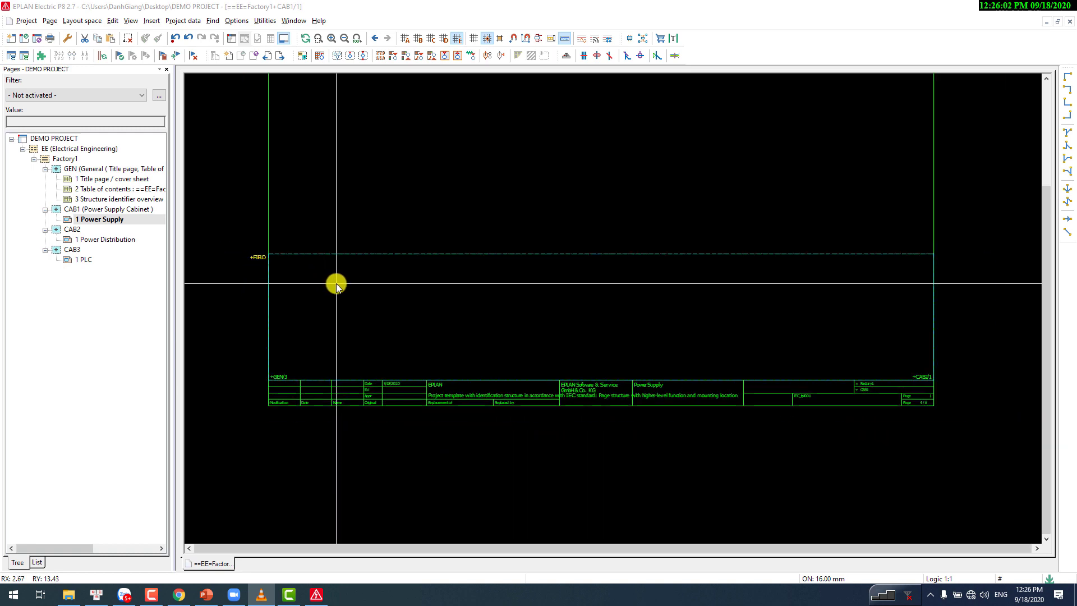
{"action": "left_click", "coordinate": [149, 21]}
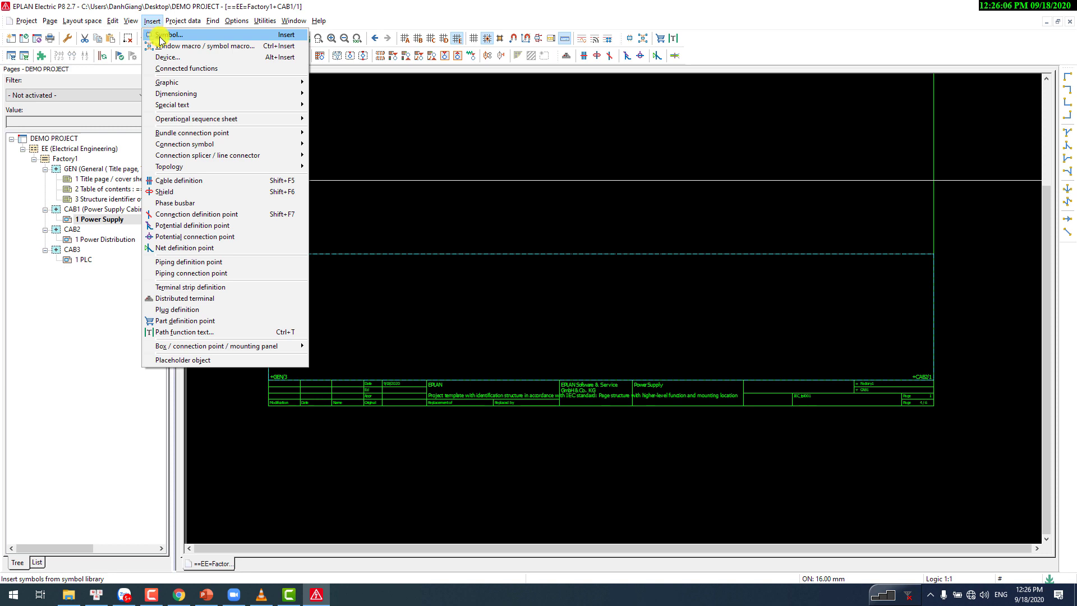
{"action": "left_click", "coordinate": [160, 35]}
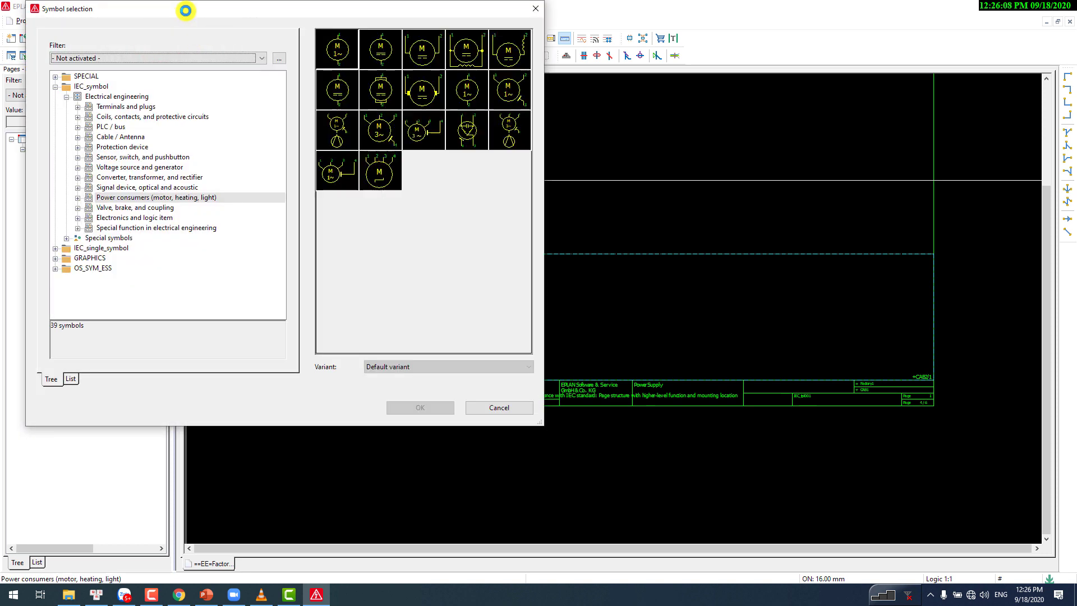
{"action": "left_click_drag", "start_coordinate": [185, 10], "coordinate": [442, 135]}
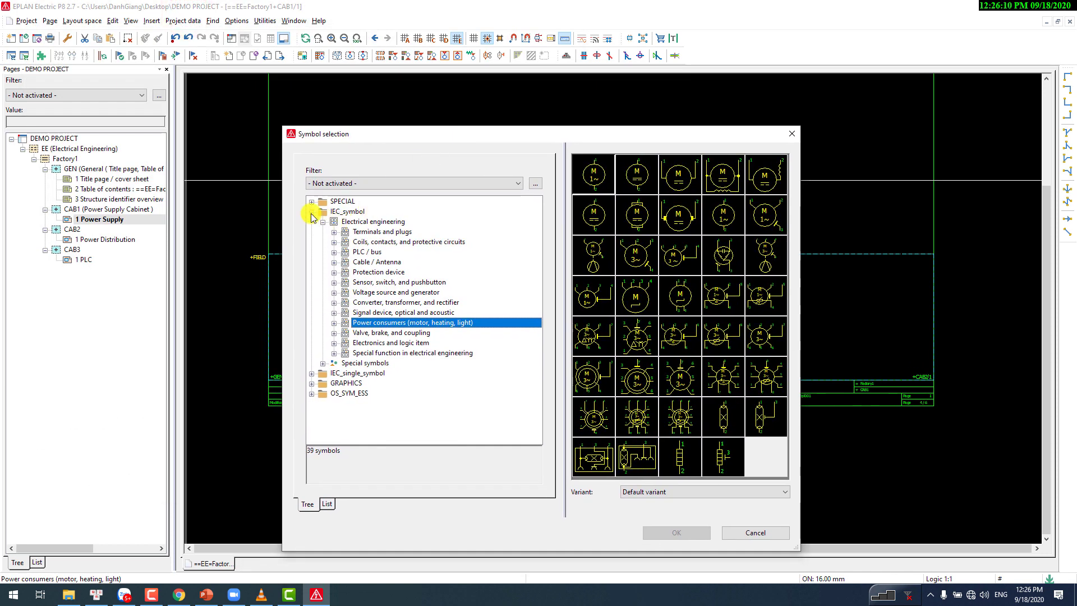
{"action": "left_click", "coordinate": [312, 213]}
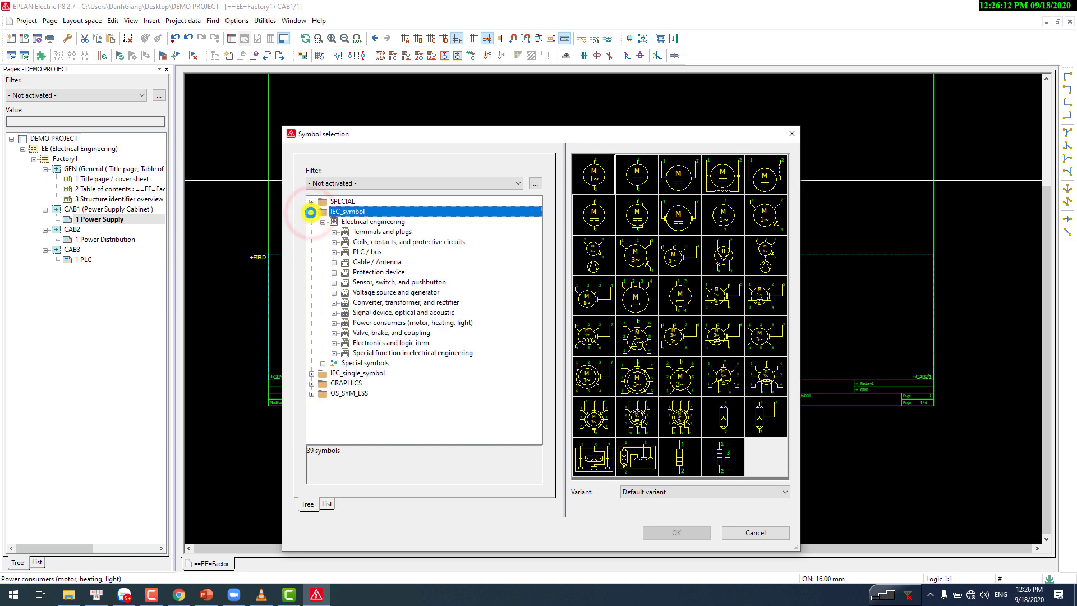
{"action": "left_click", "coordinate": [325, 224]}
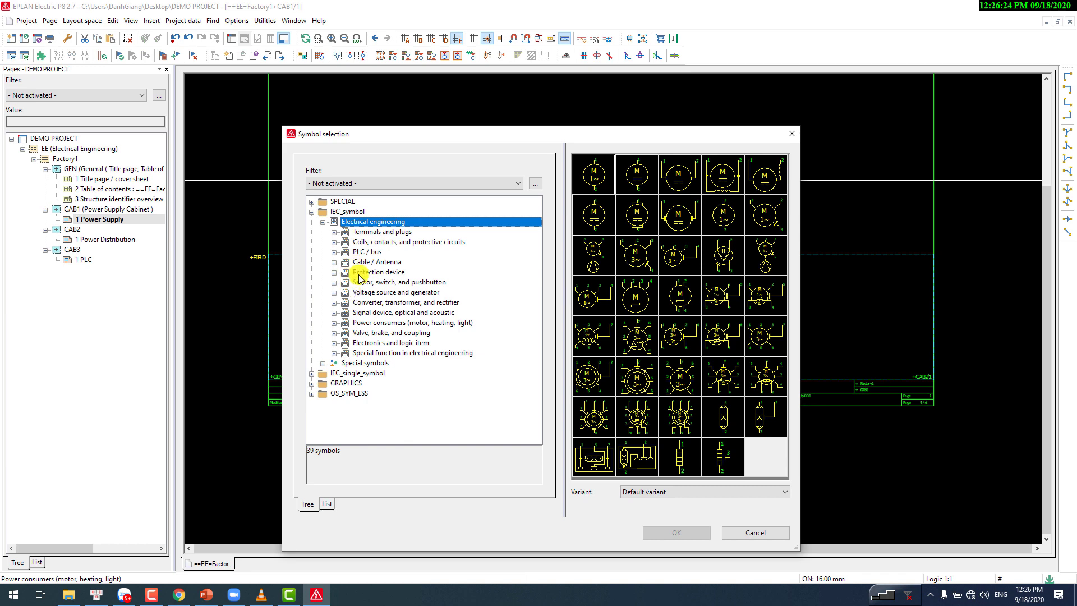
{"action": "left_click", "coordinate": [333, 272]}
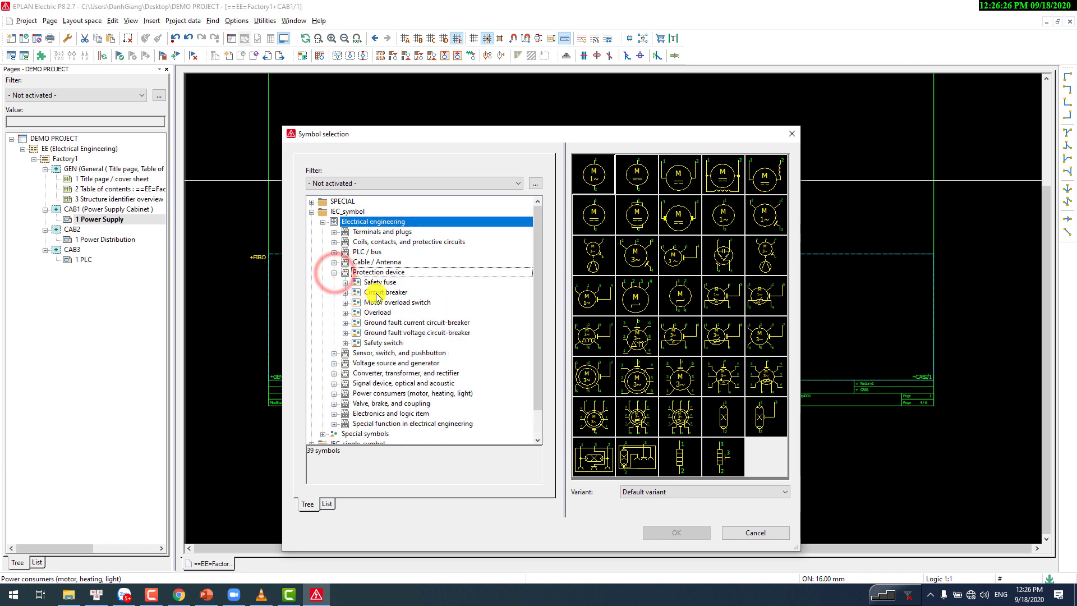
Step: Examine the single, double, triple and general circuit breaker symbols, including the three-pole one
{"action": "left_click", "coordinate": [354, 292]}
{"action": "left_click", "coordinate": [345, 292]}
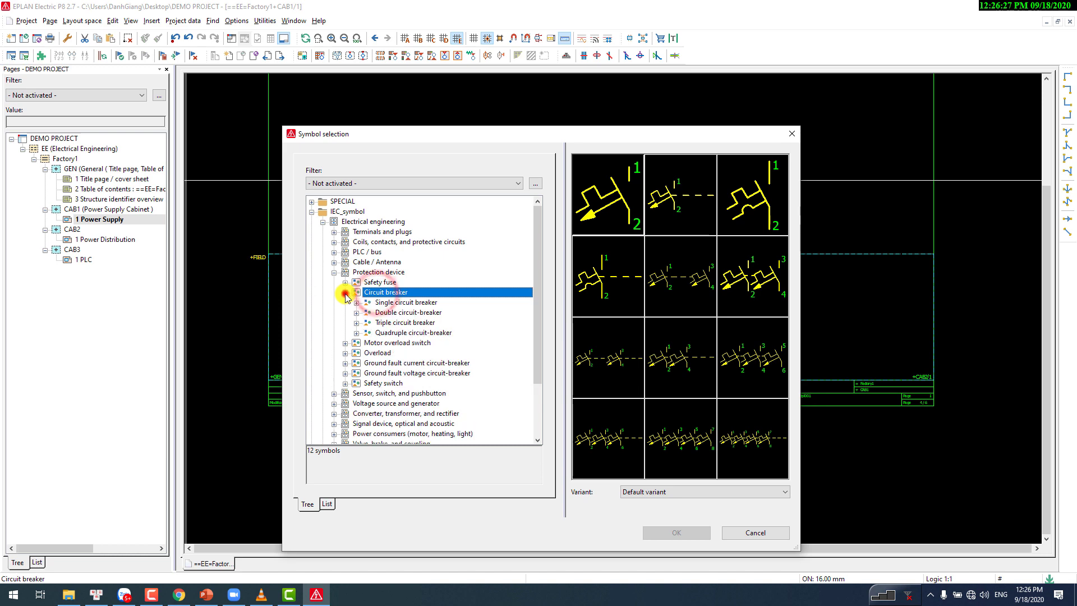
{"action": "left_click", "coordinate": [395, 323]}
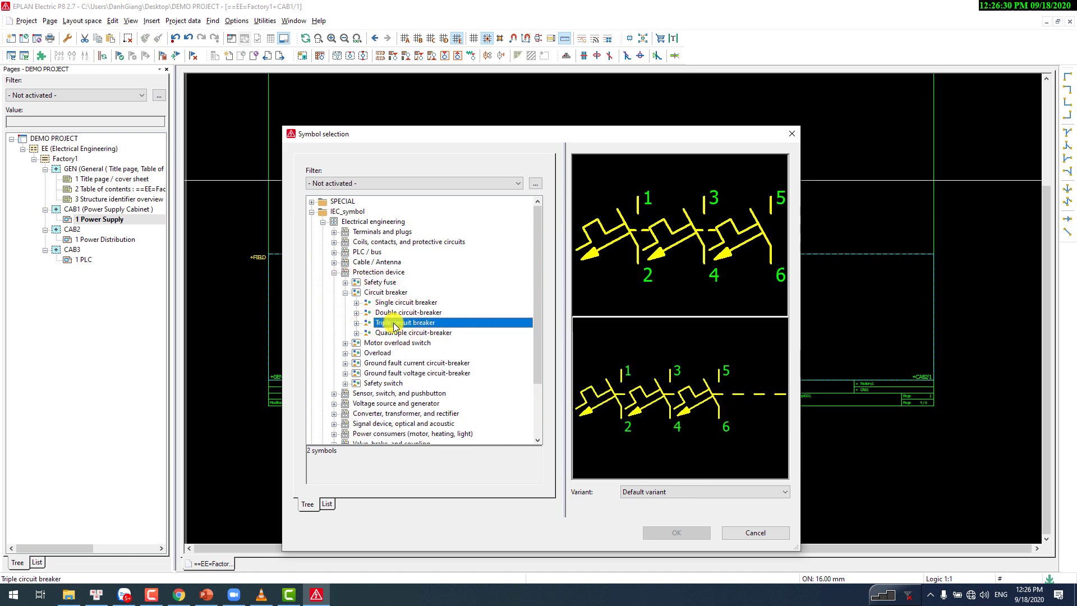
{"action": "left_click", "coordinate": [387, 312]}
{"action": "left_click", "coordinate": [381, 302]}
{"action": "left_click", "coordinate": [363, 292]}
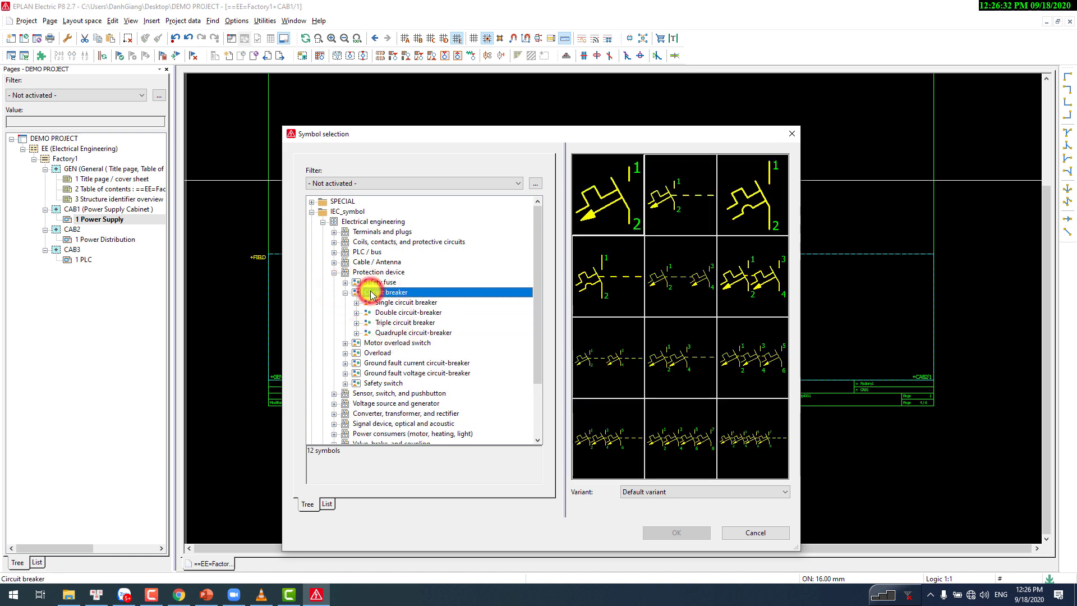
{"action": "left_click", "coordinate": [758, 364]}
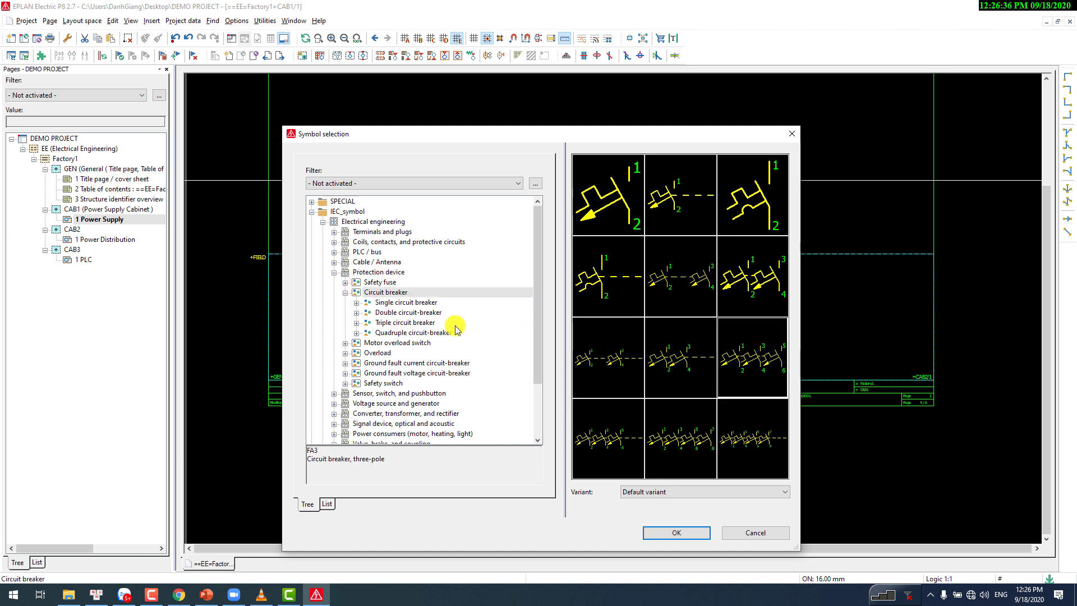
Step: Insert the QL3 motor overload switch above the FIELD box on the Power Supply page, accepting device tag -Q1
{"action": "left_click", "coordinate": [415, 343]}
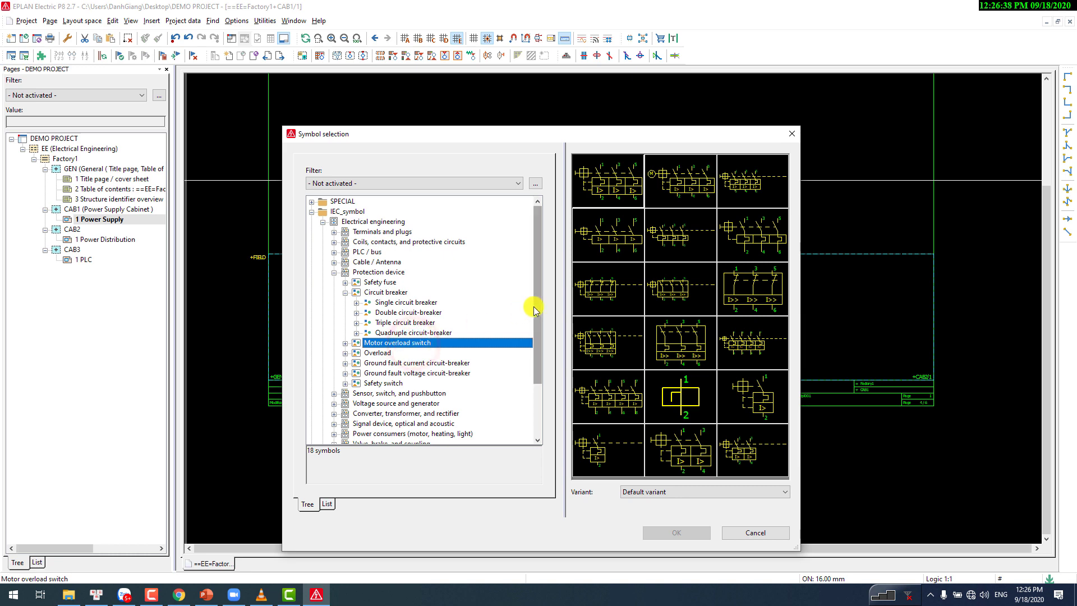
{"action": "left_click", "coordinate": [614, 187]}
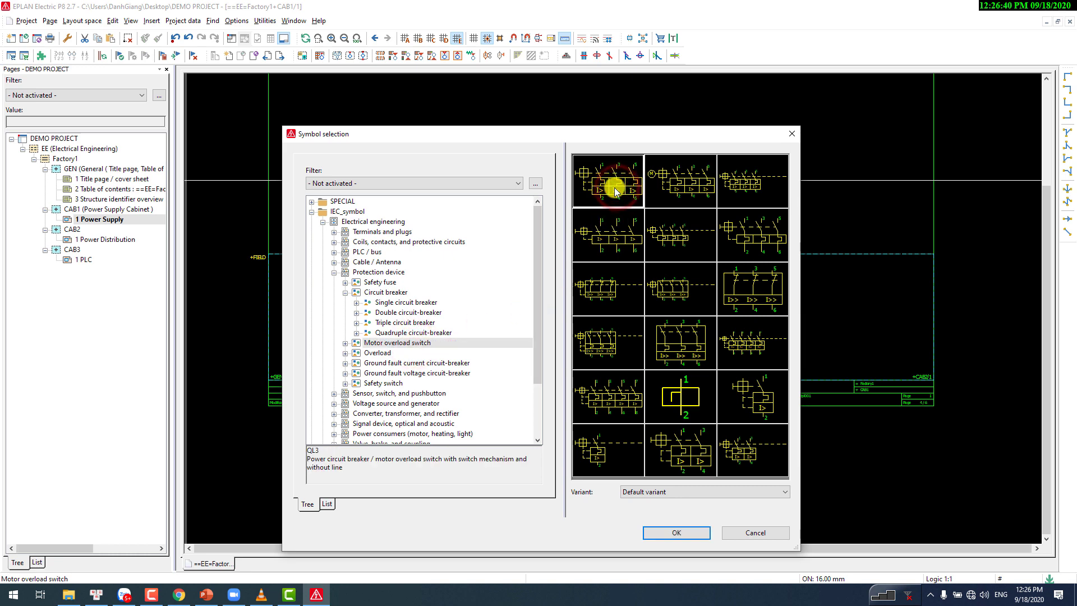
{"action": "double_click", "coordinate": [614, 188]}
{"action": "scroll", "coordinate": [364, 224], "scroll_direction": "down", "scroll_amount": 3}
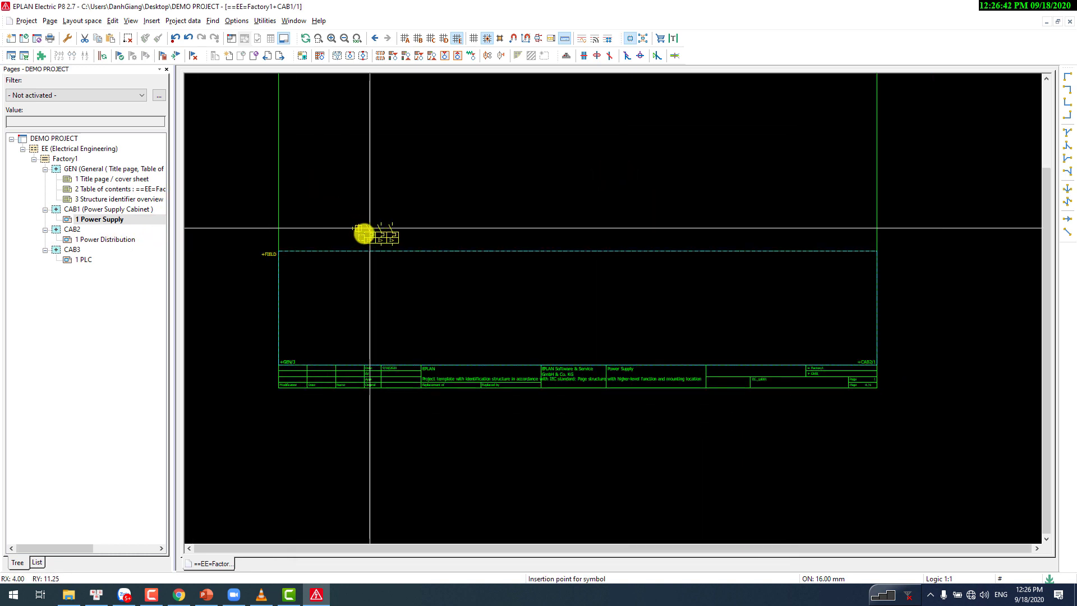
{"action": "scroll", "coordinate": [376, 212], "scroll_direction": "down", "scroll_amount": 2}
{"action": "scroll", "coordinate": [378, 144], "scroll_direction": "up", "scroll_amount": 2}
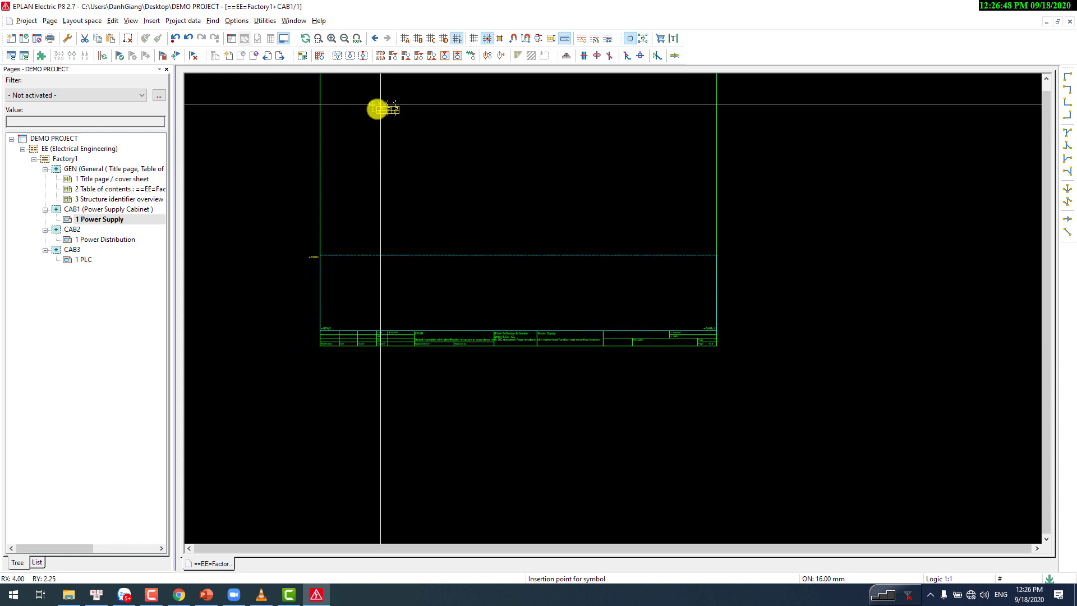
{"action": "left_click", "coordinate": [380, 104]}
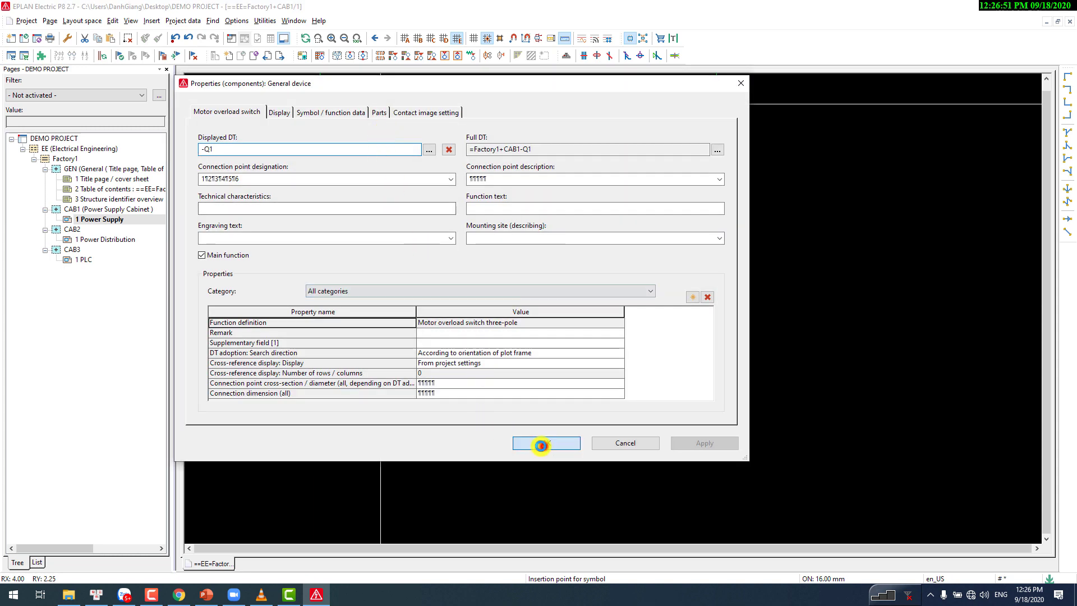
{"action": "left_click", "coordinate": [543, 445]}
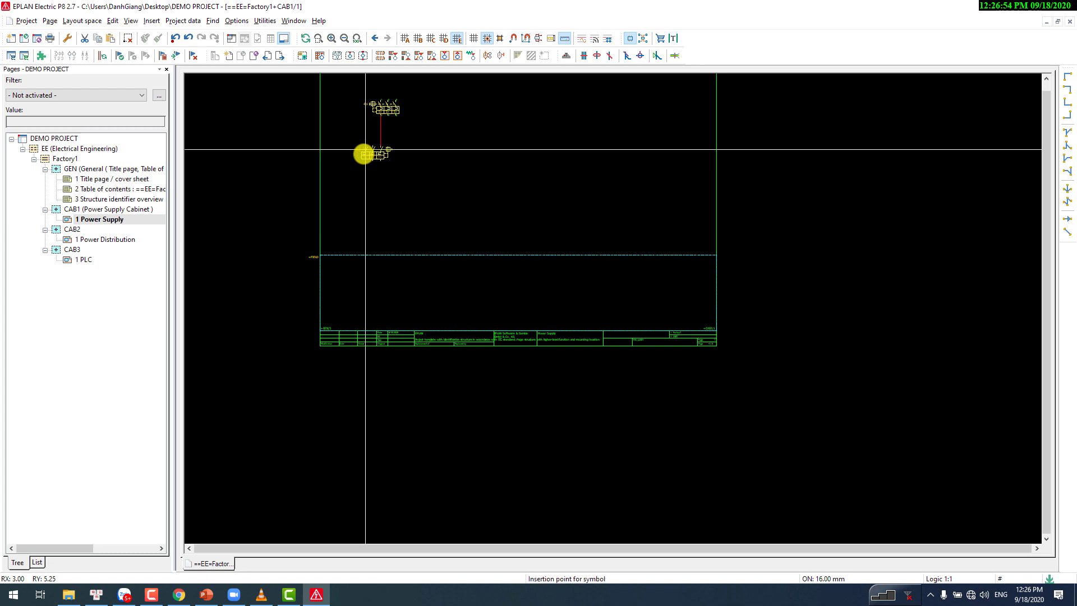
Step: Restart symbol insertion and look through the special function, valve, power consumer, signal device and voltage source symbol groups
{"action": "right_click", "coordinate": [388, 162]}
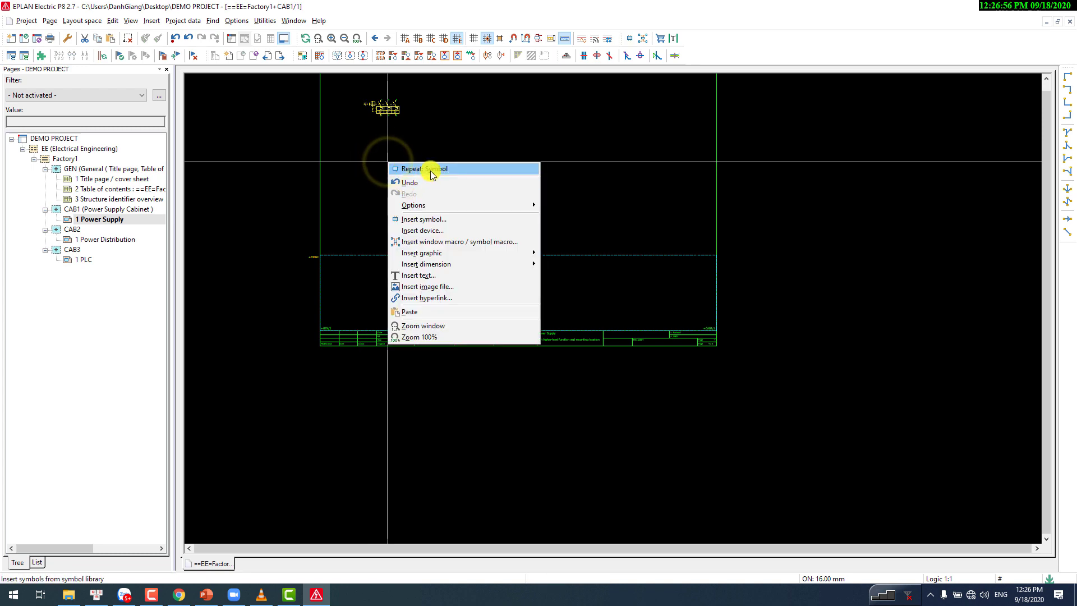
{"action": "left_click", "coordinate": [429, 169]}
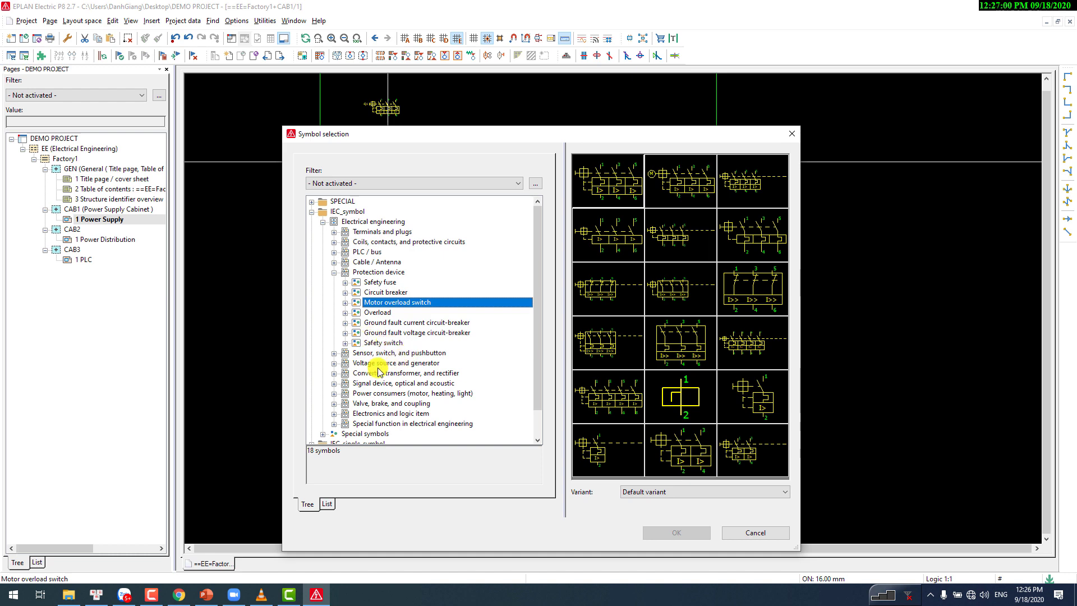
{"action": "scroll", "coordinate": [391, 343], "scroll_direction": "down", "scroll_amount": 1}
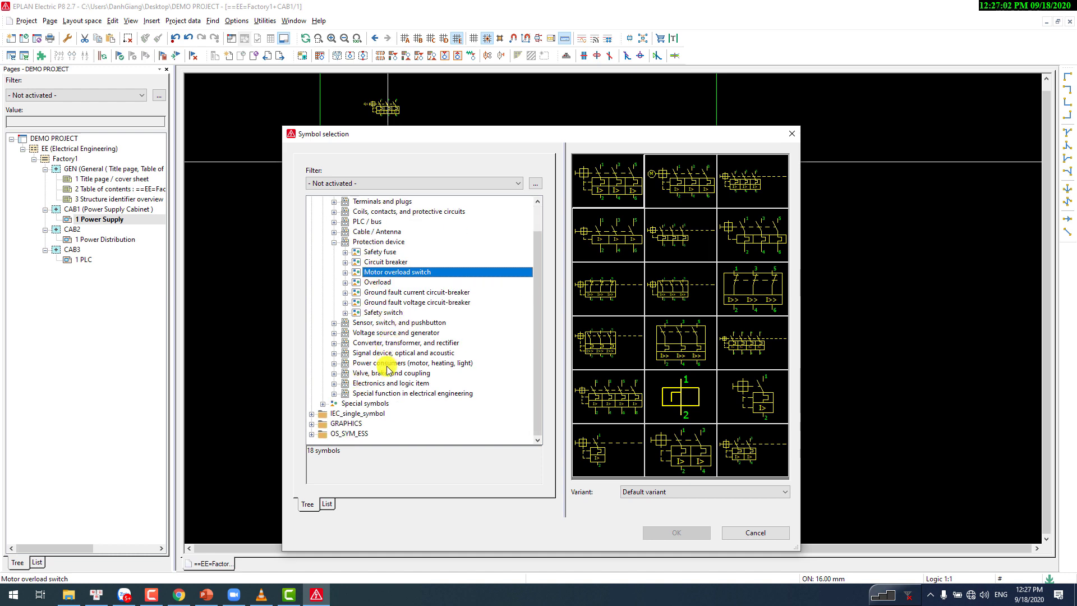
{"action": "left_click", "coordinate": [384, 393]}
{"action": "left_click", "coordinate": [387, 373]}
{"action": "left_click", "coordinate": [385, 363]}
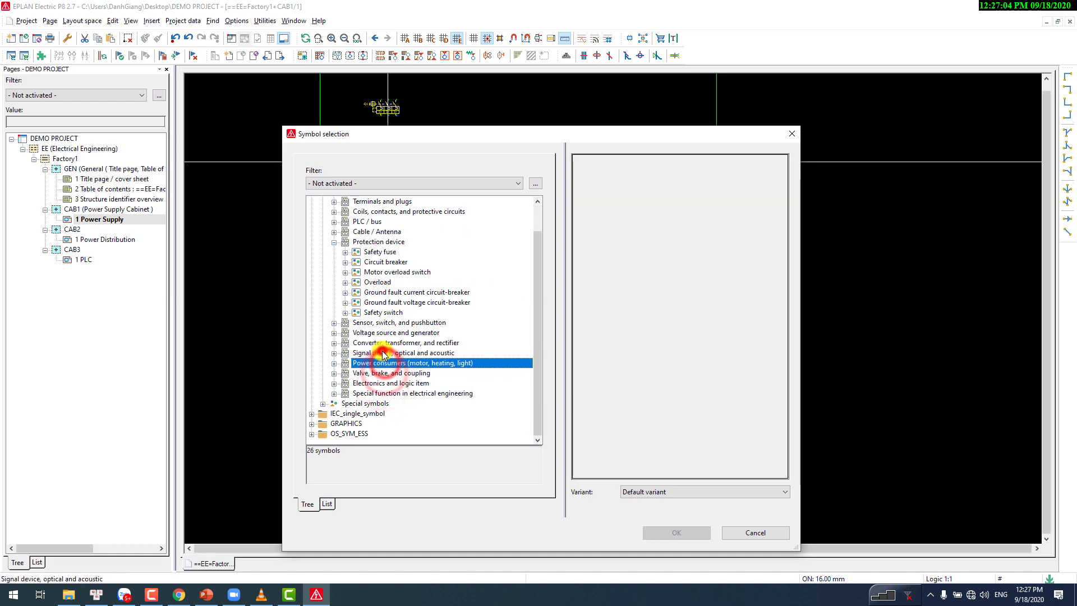
{"action": "left_click", "coordinate": [385, 352]}
{"action": "left_click", "coordinate": [384, 332]}
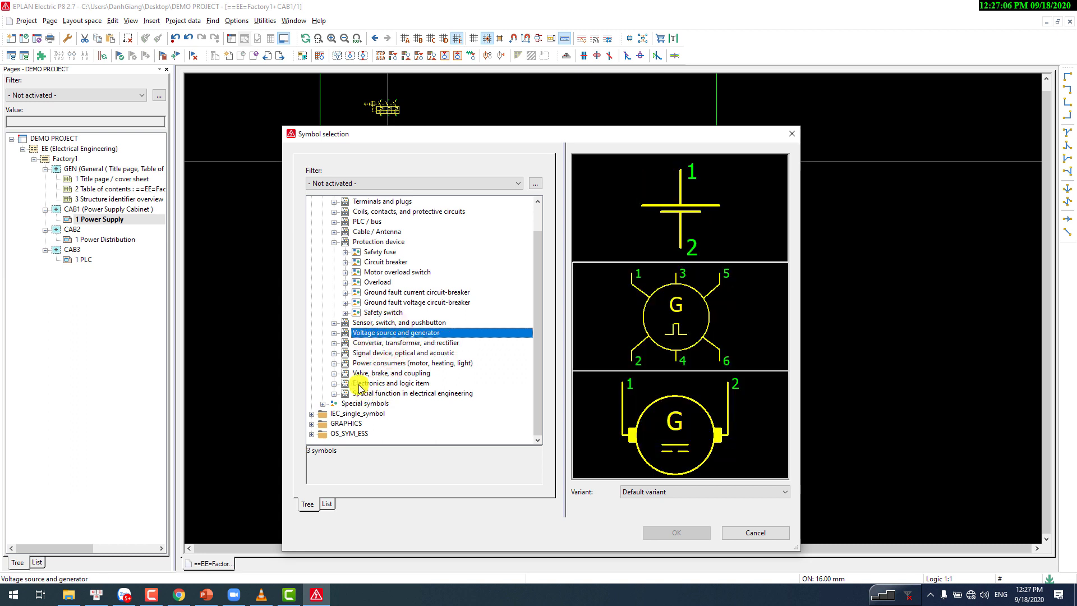
{"action": "scroll", "coordinate": [354, 384], "scroll_direction": "up", "scroll_amount": 1}
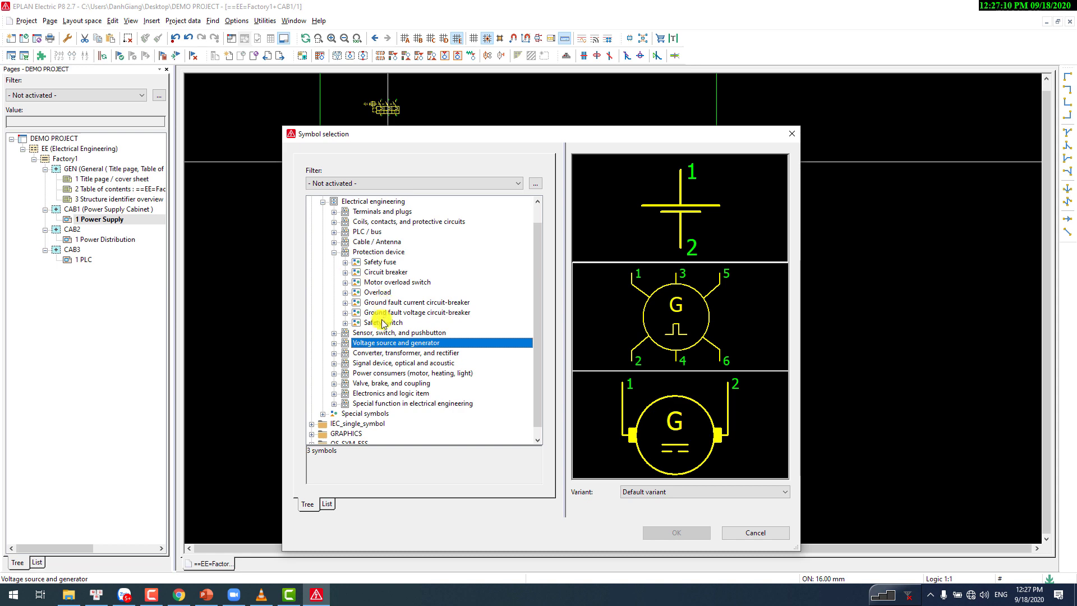
Step: Insert a three-phase motor with PE connection inside the FIELD box directly below the overload switch, accepting device tag -M1
{"action": "left_click", "coordinate": [380, 374]}
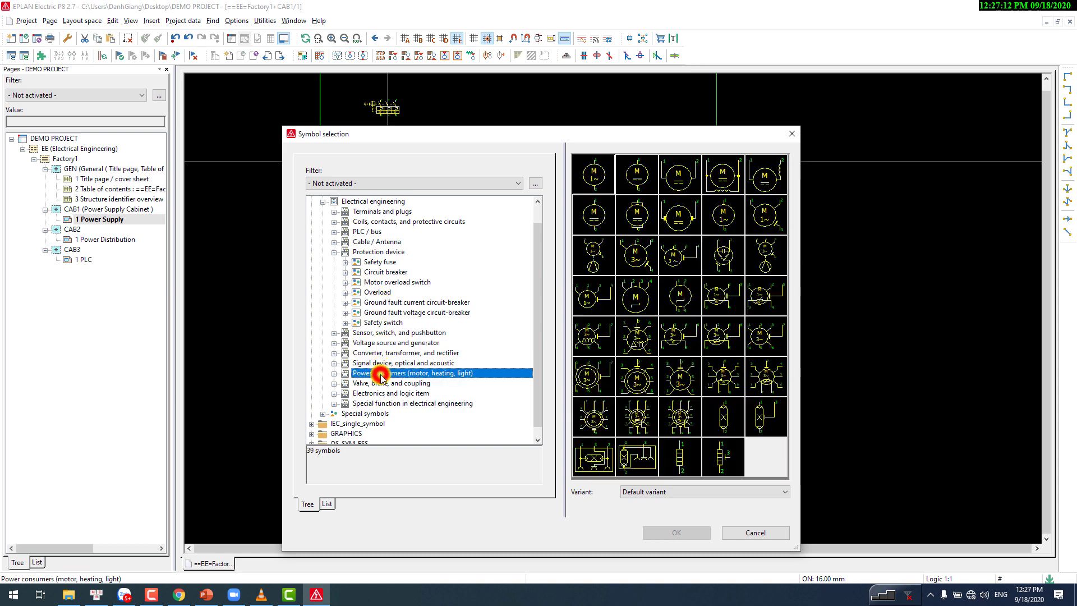
{"action": "left_click", "coordinate": [334, 373]}
{"action": "left_click", "coordinate": [359, 383]}
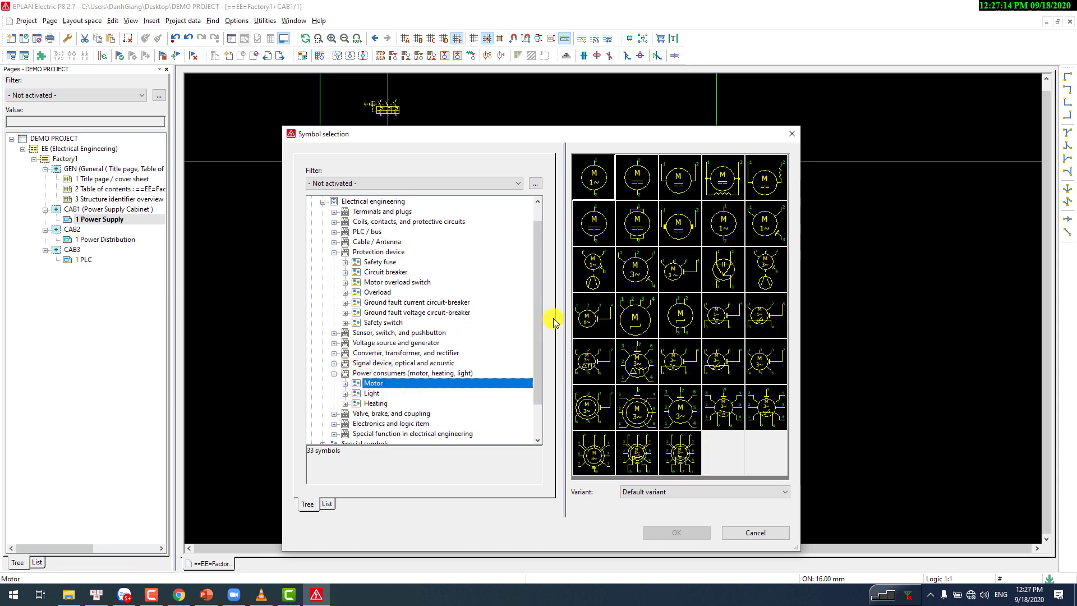
{"action": "left_click", "coordinate": [672, 269]}
{"action": "double_click", "coordinate": [672, 269]}
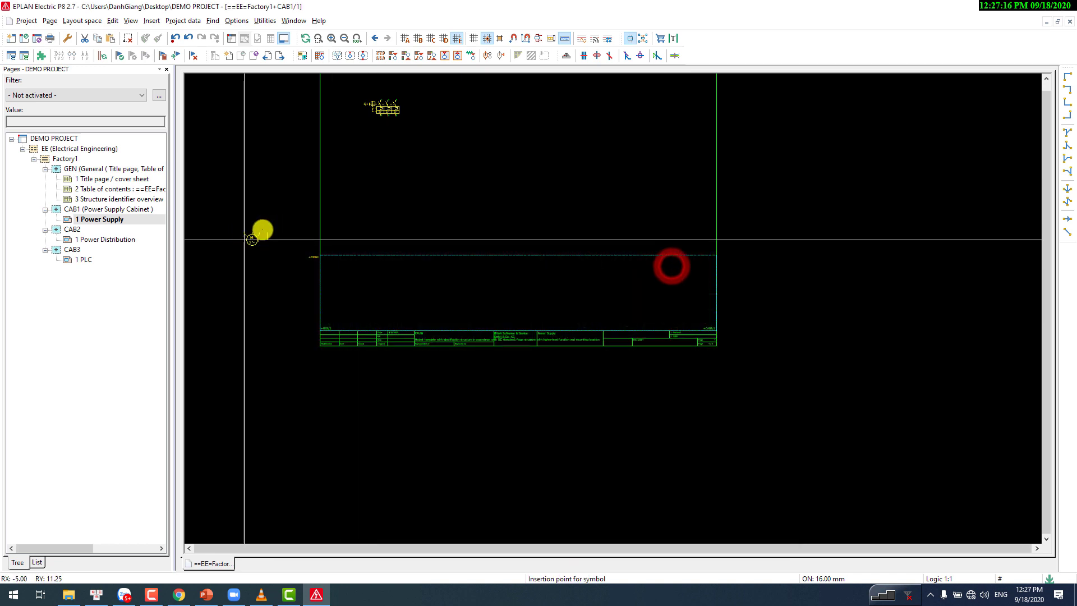
{"action": "left_click", "coordinate": [379, 288]}
{"action": "left_click", "coordinate": [381, 286]}
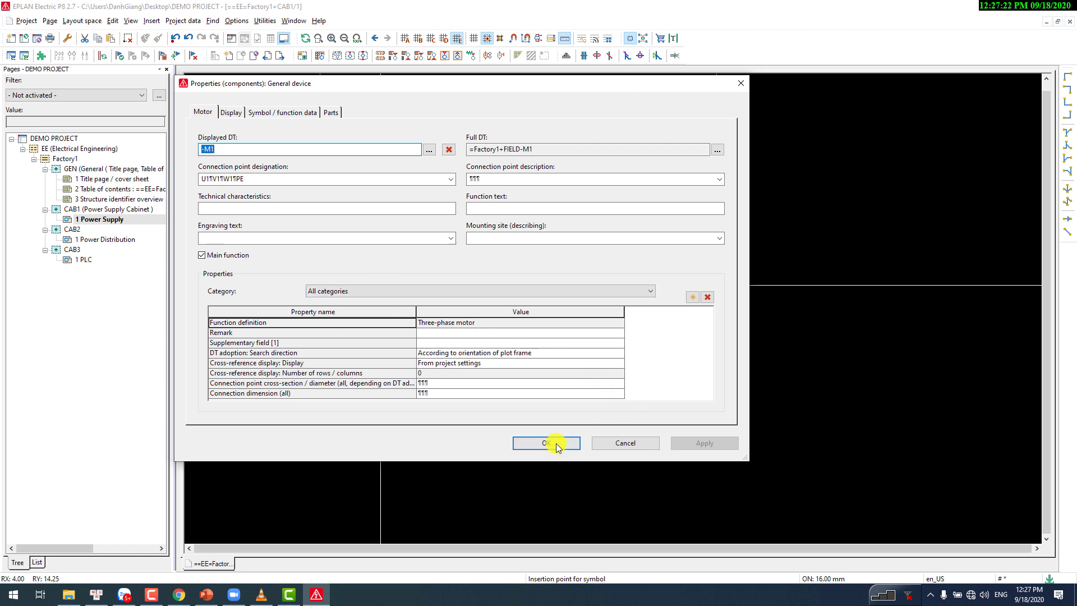
{"action": "left_click", "coordinate": [556, 443]}
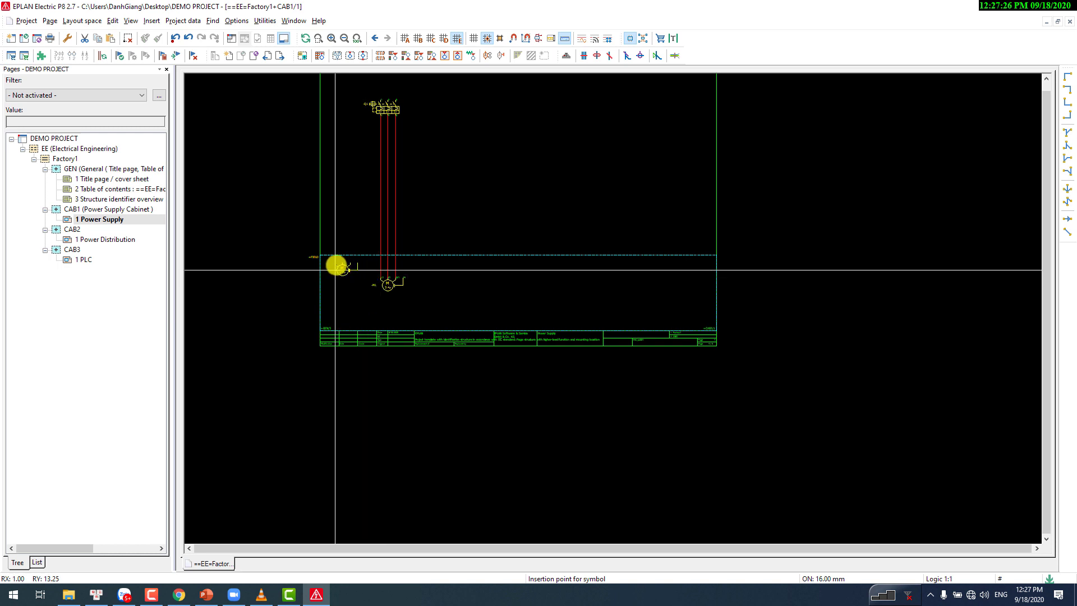
{"action": "key", "text": "Escape"}
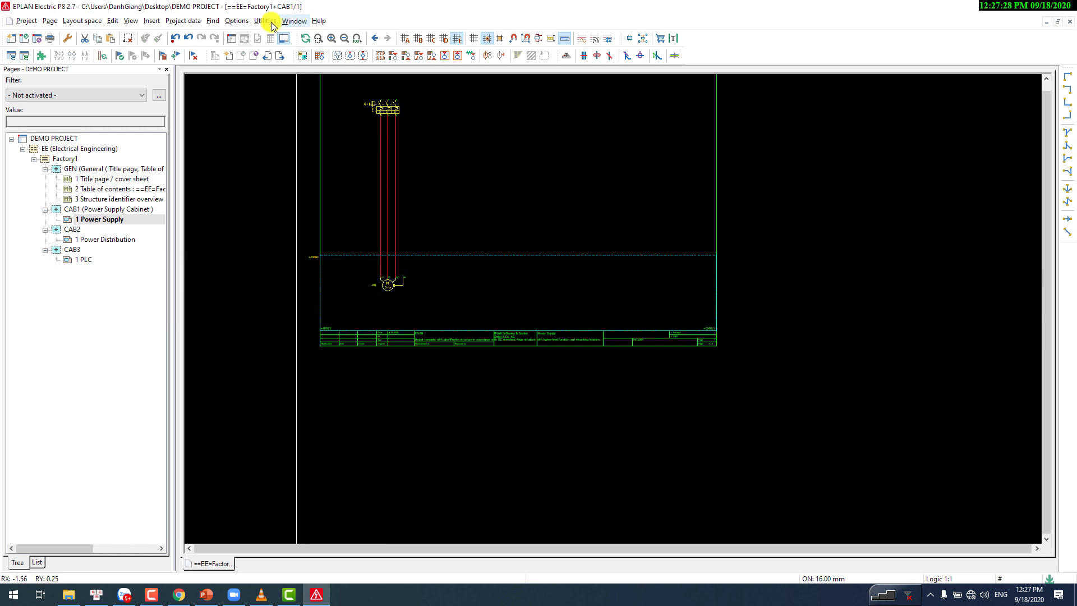
Step: Open the project's device navigator
{"action": "left_click", "coordinate": [184, 21]}
{"action": "left_click", "coordinate": [191, 60]}
{"action": "left_click", "coordinate": [327, 60]}
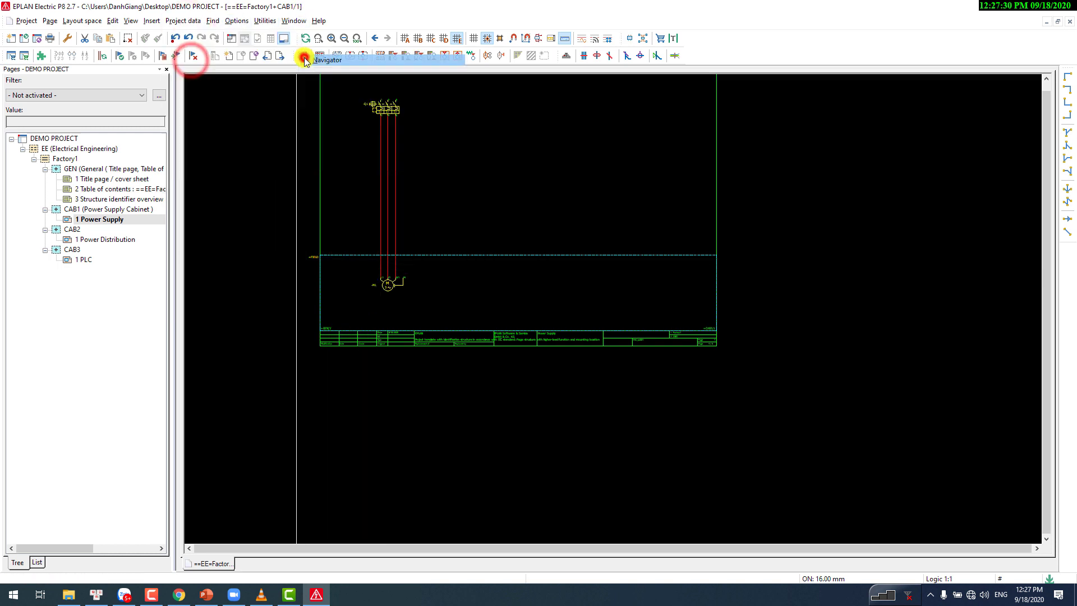
Step: Expand the FIELD and CAB1 locations under Factory1 in the device navigator and compare their devices with the motor and overload switch on the schematic
{"action": "left_click", "coordinate": [187, 138]}
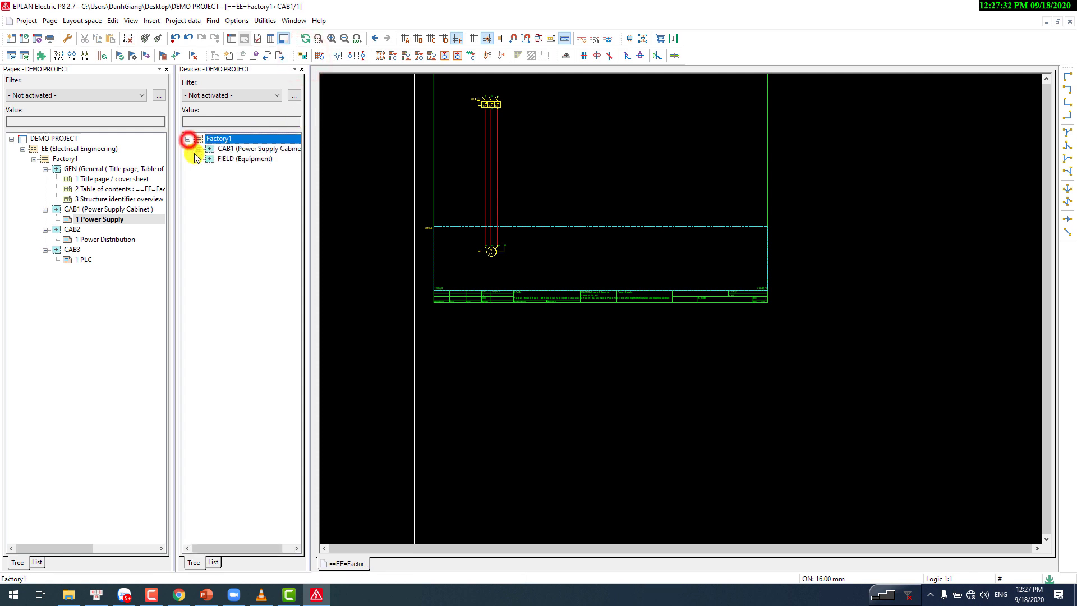
{"action": "left_click", "coordinate": [199, 159]}
{"action": "left_click", "coordinate": [229, 170]}
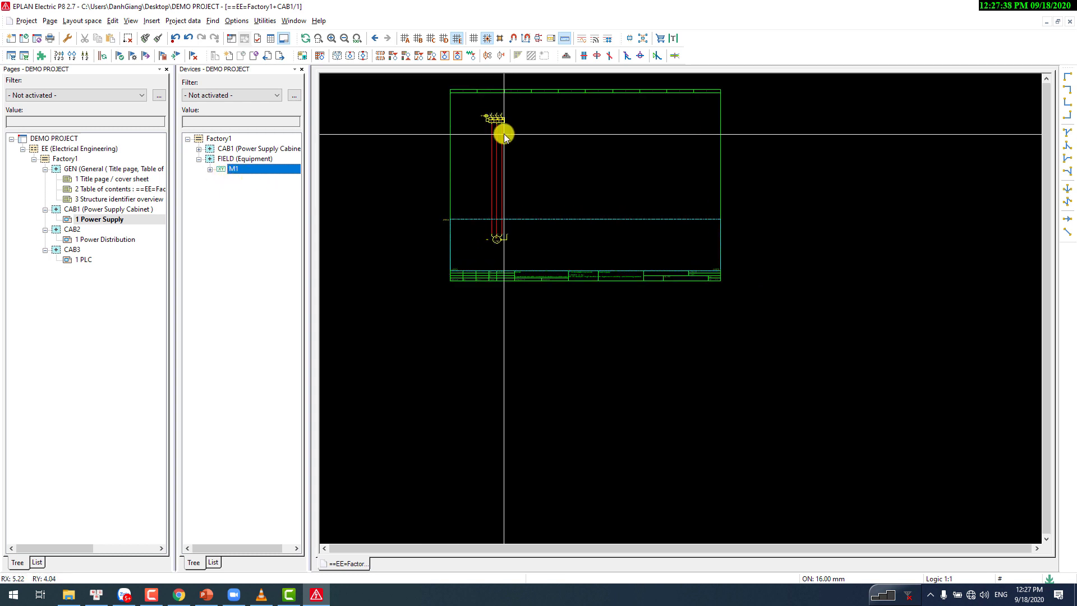
{"action": "scroll", "coordinate": [504, 133], "scroll_direction": "up", "scroll_amount": 2}
{"action": "left_click", "coordinate": [199, 148]}
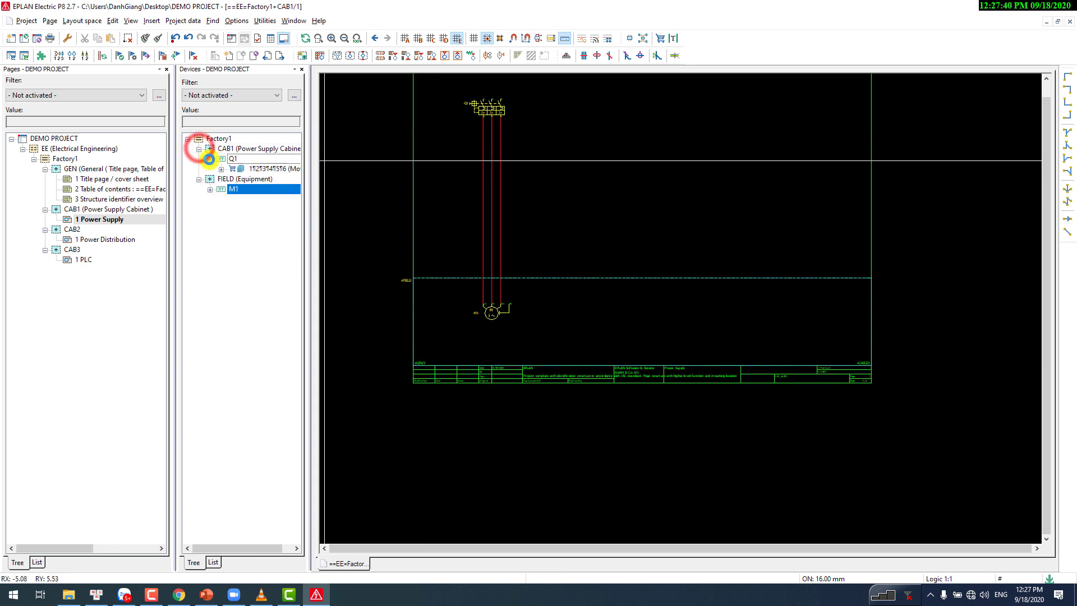
{"action": "left_click", "coordinate": [213, 159]}
{"action": "left_click", "coordinate": [224, 180]}
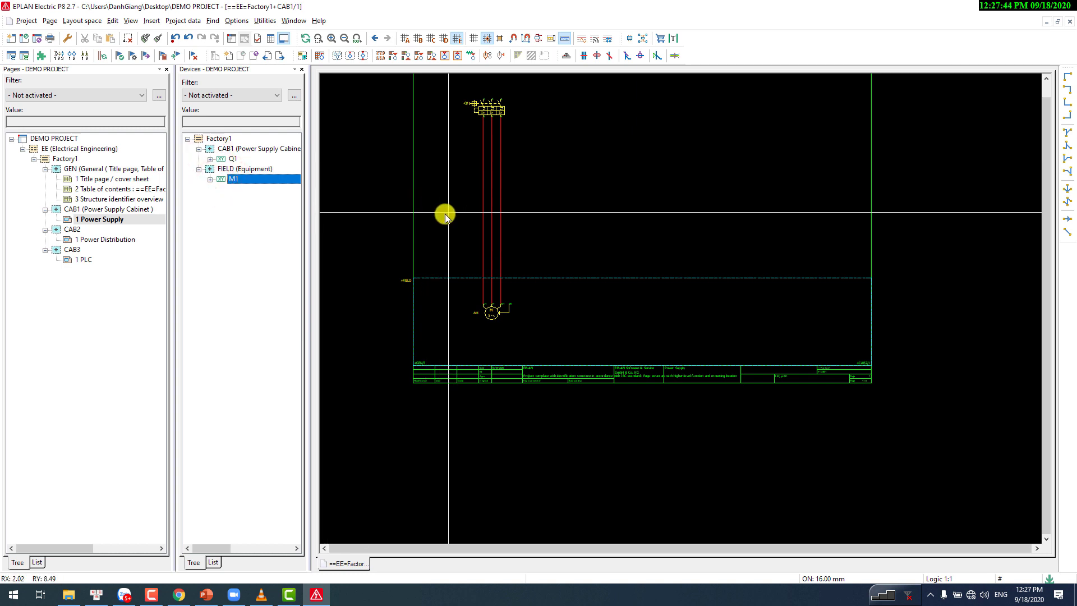
{"action": "scroll", "coordinate": [527, 302], "scroll_direction": "up", "scroll_amount": 2}
{"action": "scroll", "coordinate": [527, 305], "scroll_direction": "down", "scroll_amount": 1}
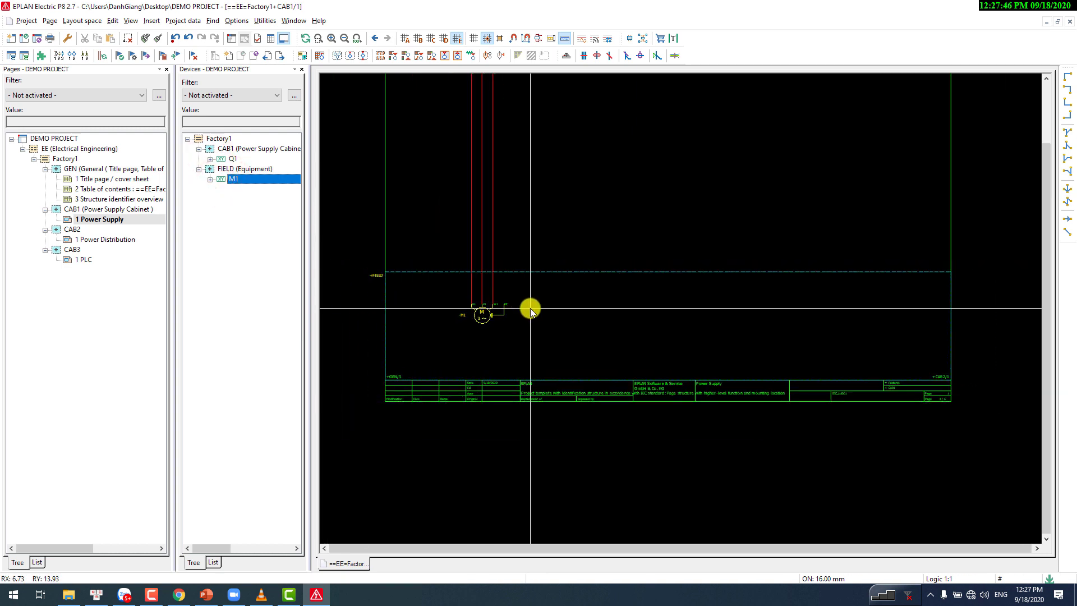
{"action": "scroll", "coordinate": [595, 309], "scroll_direction": "up", "scroll_amount": 1}
{"action": "scroll", "coordinate": [597, 308], "scroll_direction": "up", "scroll_amount": 2}
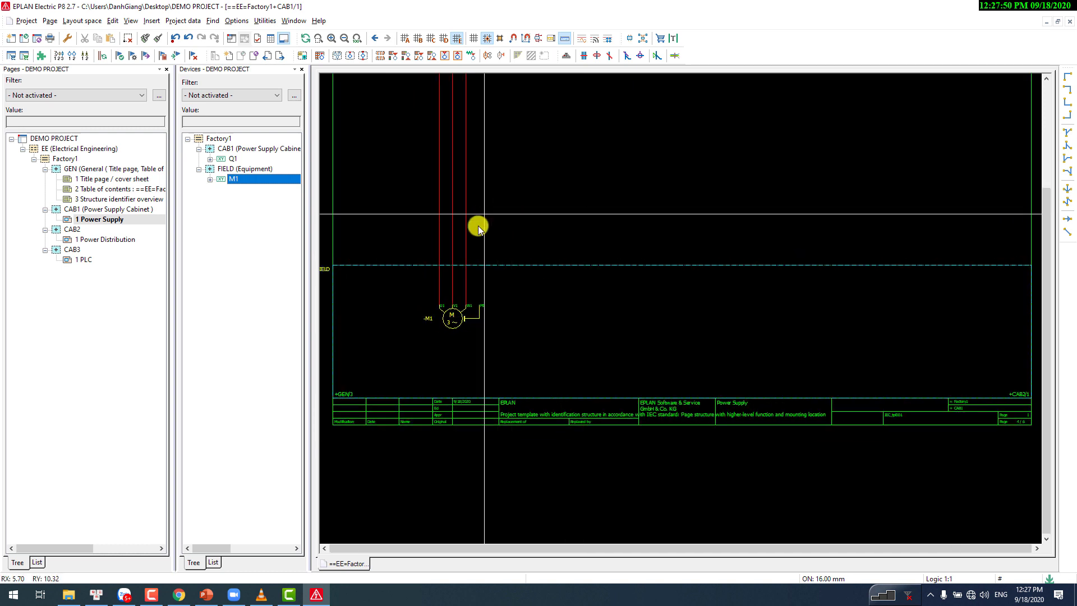
{"action": "scroll", "coordinate": [481, 281], "scroll_direction": "down", "scroll_amount": 2}
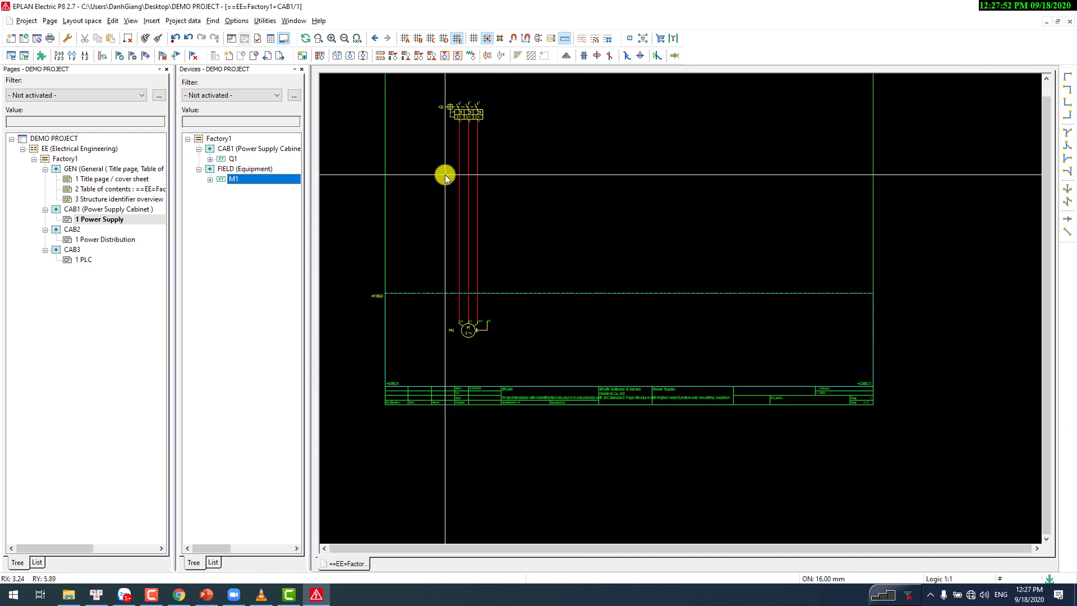